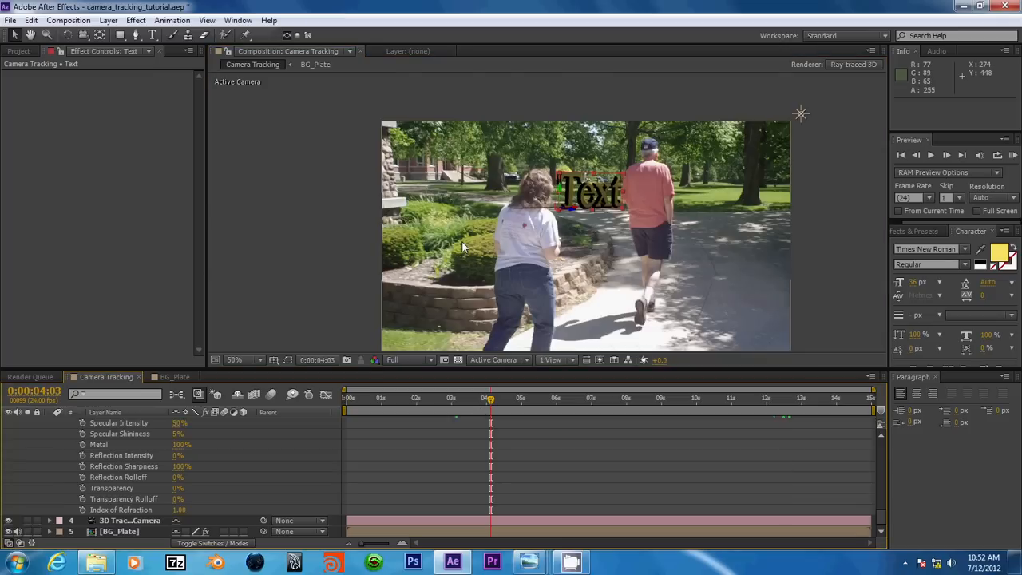
Go to 0:00:03:00 and display the 3D Camera Tracker's track points on the BG_Plate layer
key("period")
left_click(451, 400)
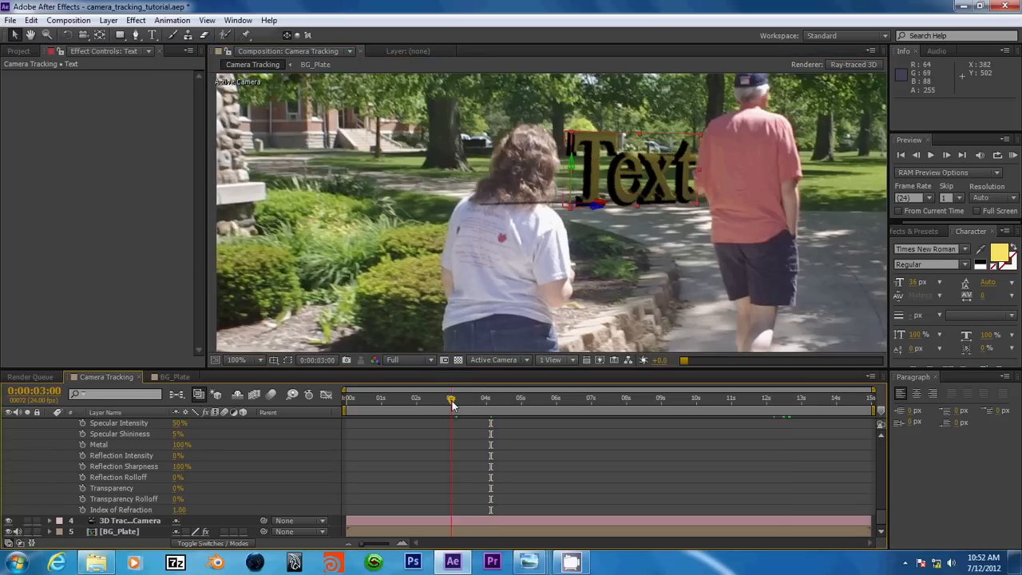
key("comma")
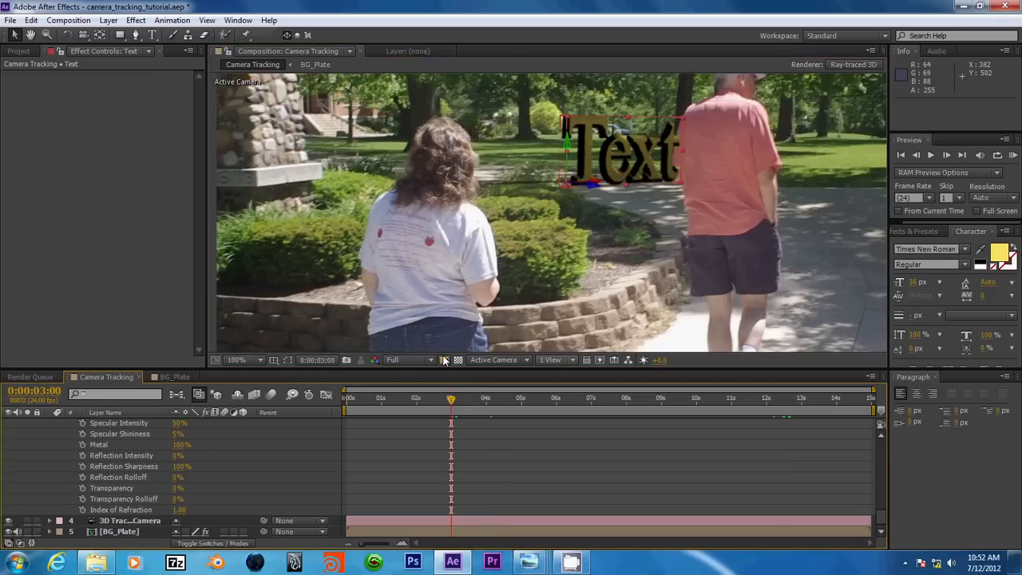
left_click_drag(403, 166, 421, 283)
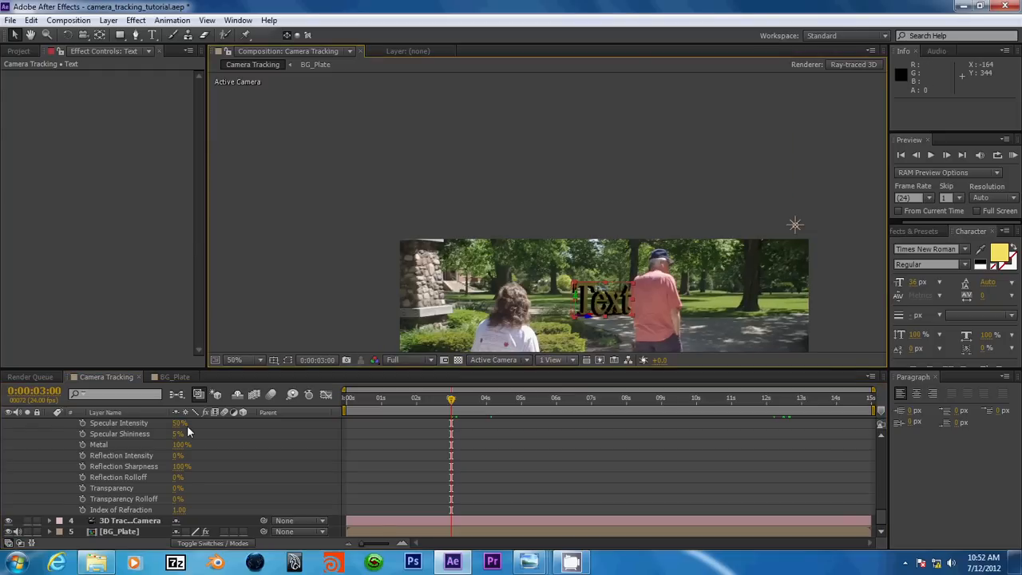
left_click(128, 530)
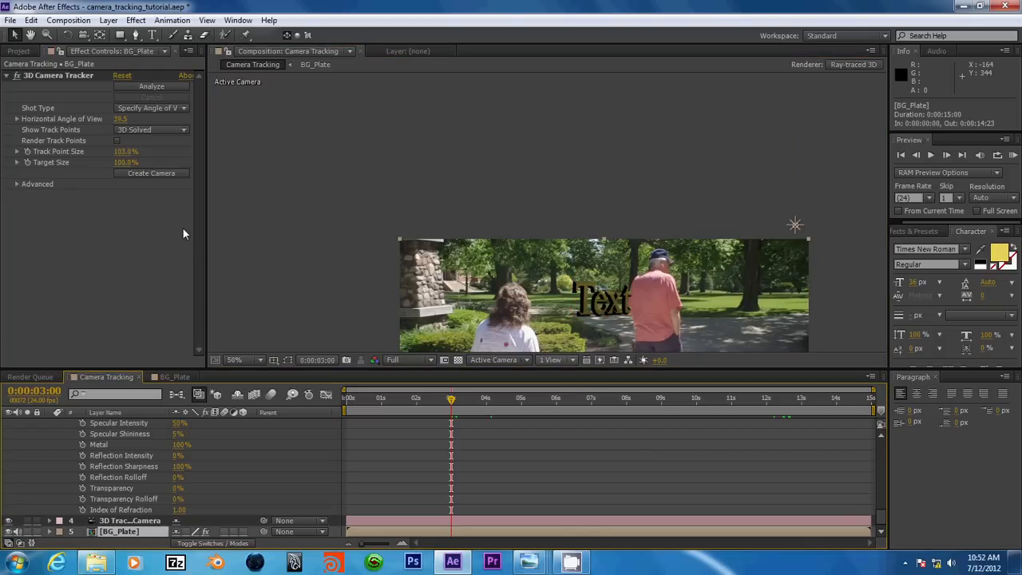
left_click(79, 72)
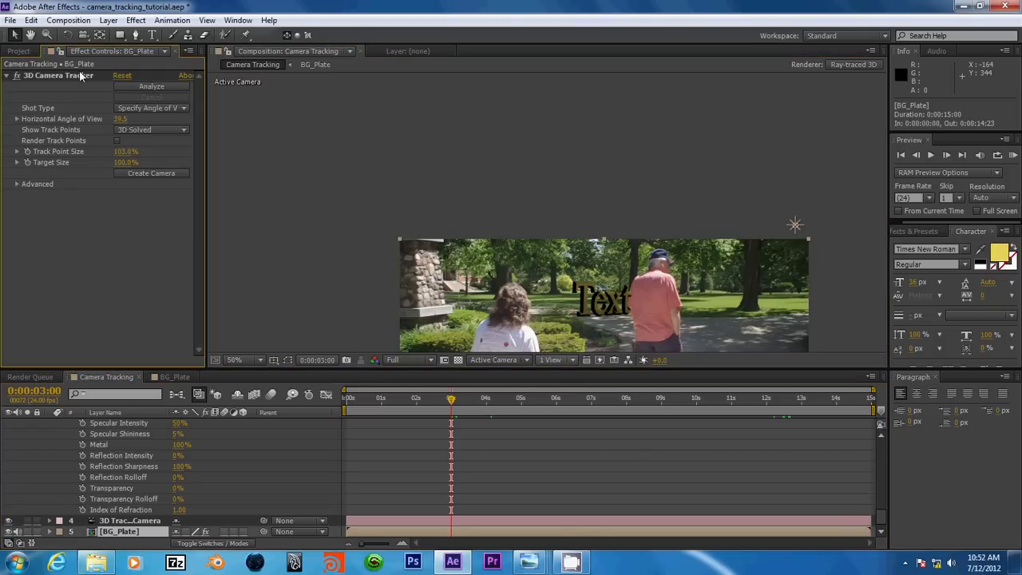
Create a solid and camera from nine track points on the stone pillar, and delete the duplicate 3D Tracker Camera
scroll(423, 302, "up", 2)
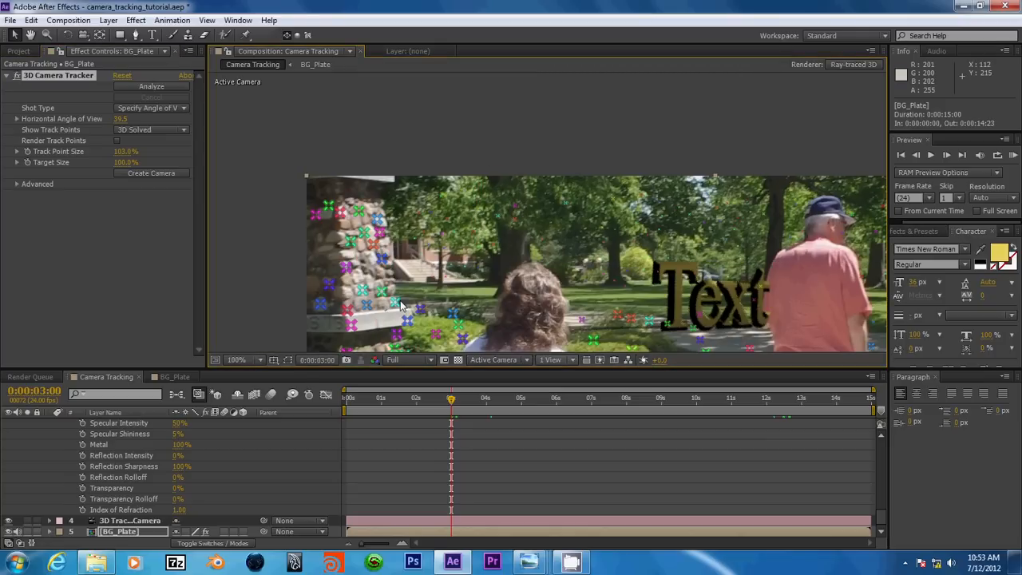
left_click(402, 306)
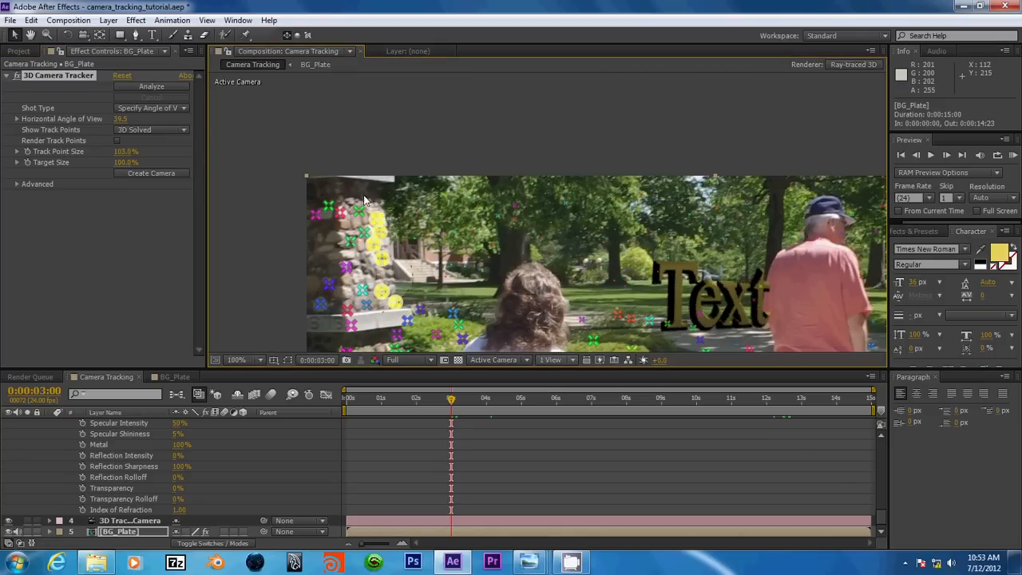
right_click(367, 292)
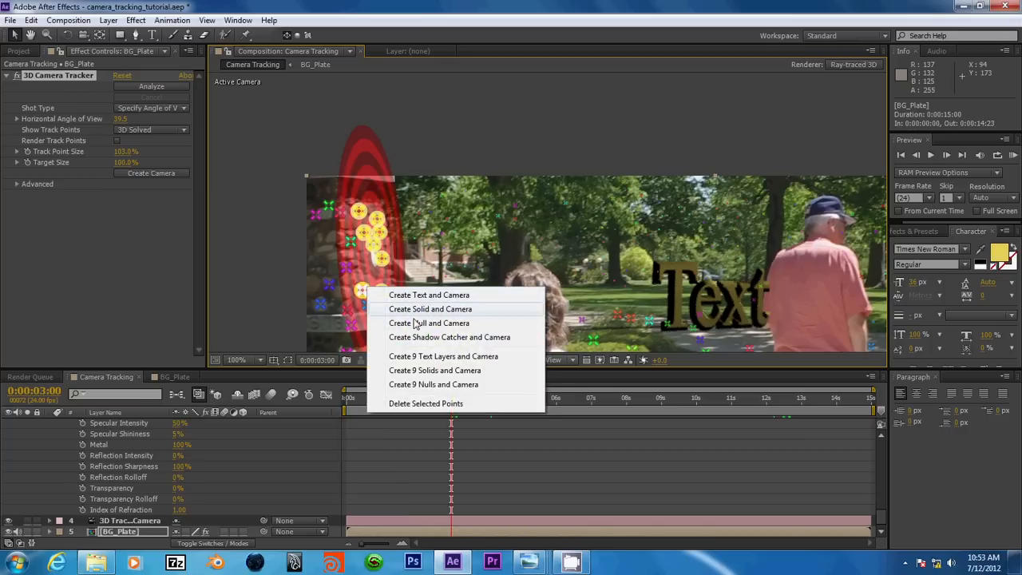
left_click(414, 314)
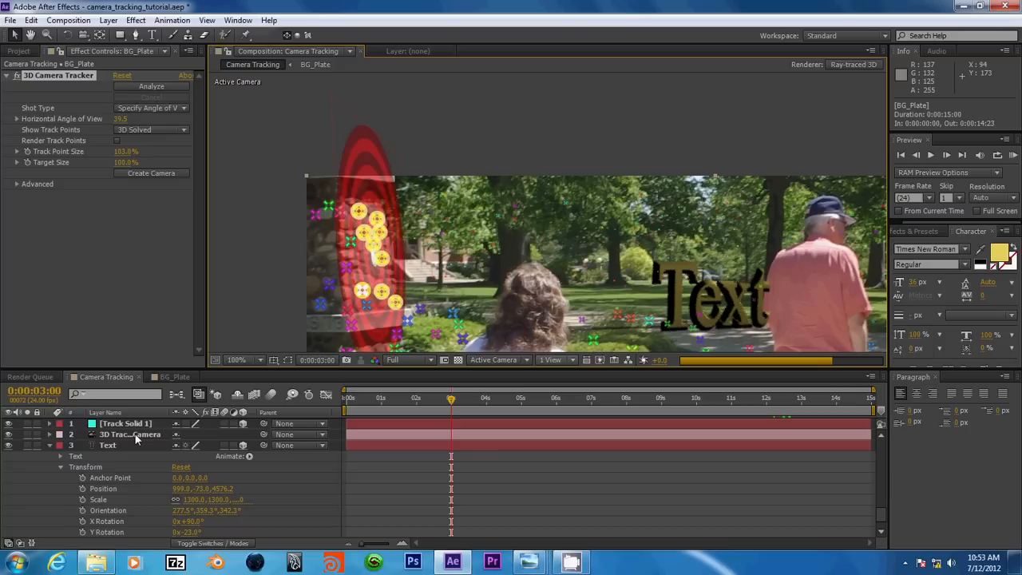
left_click(131, 436)
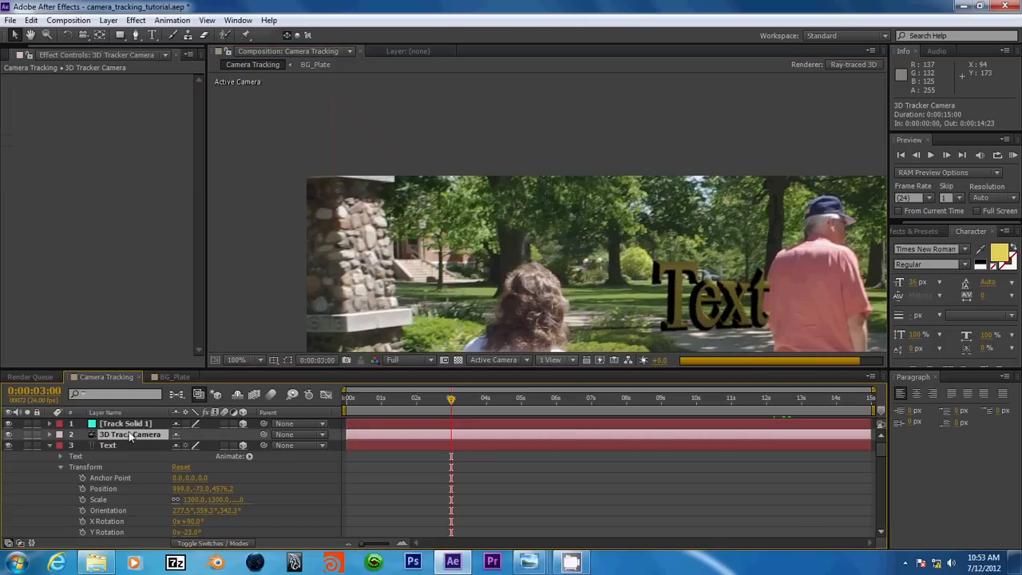
key("Delete")
Recolor Track Solid 1 magenta with a hue of 298° and a saturation of 70%
left_click(136, 424)
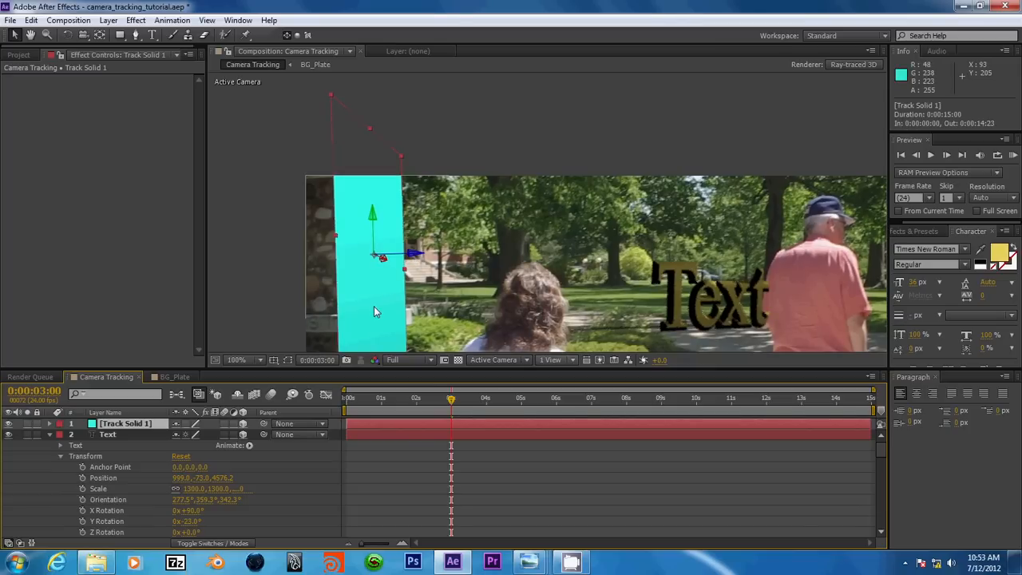
left_click(108, 20)
left_click(93, 51)
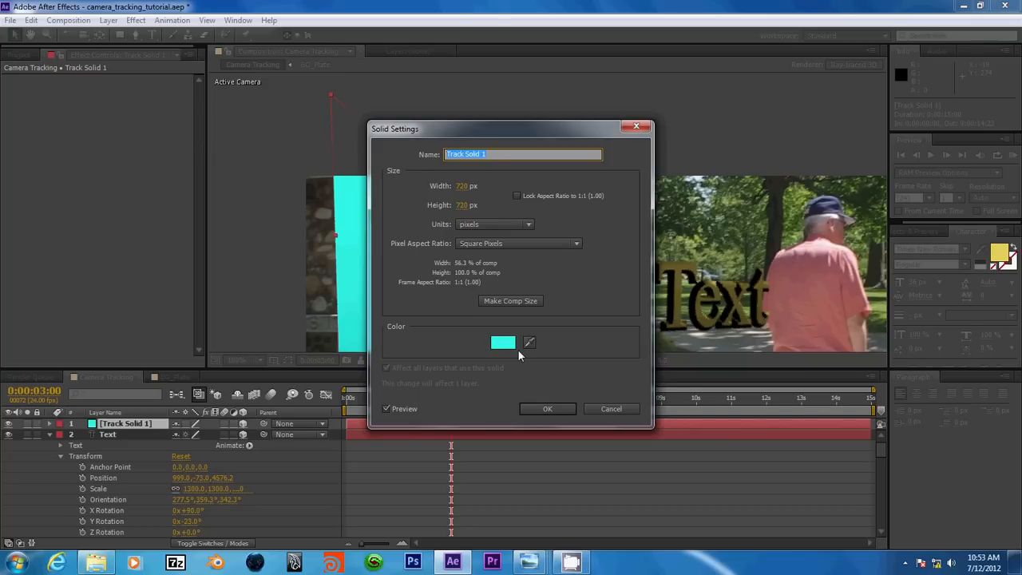
left_click(503, 343)
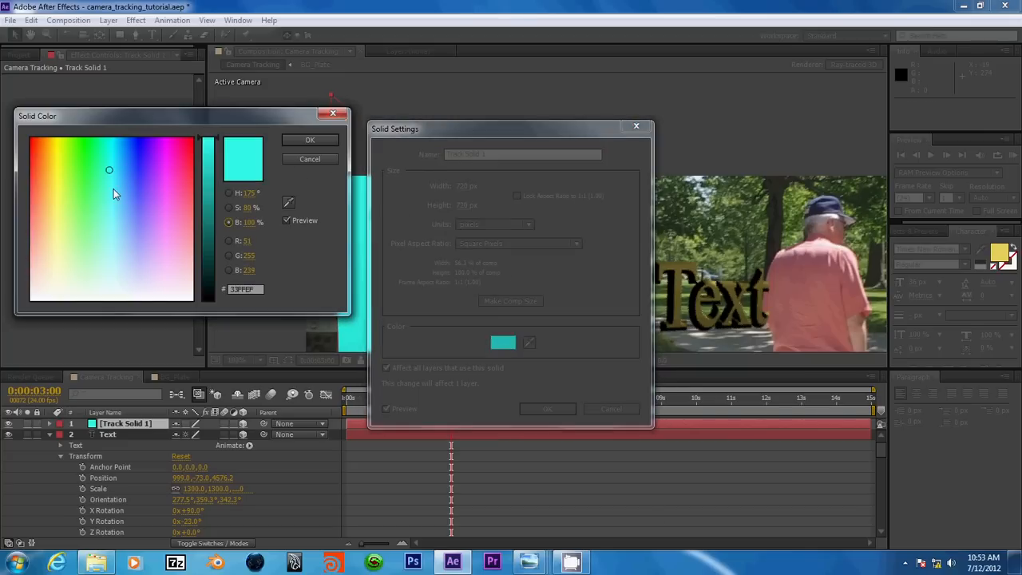
left_click_drag(113, 188, 165, 137)
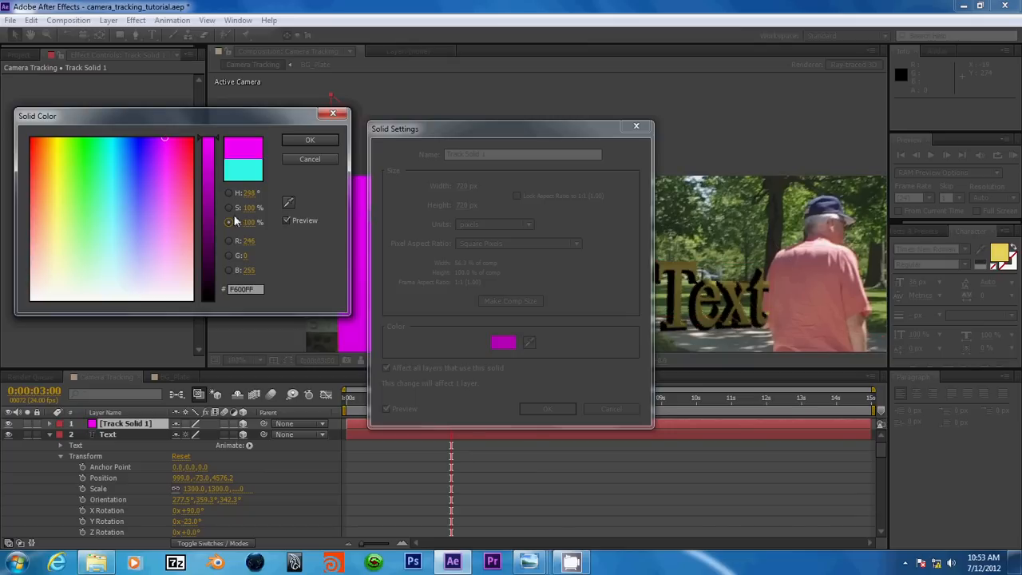
left_click(249, 207)
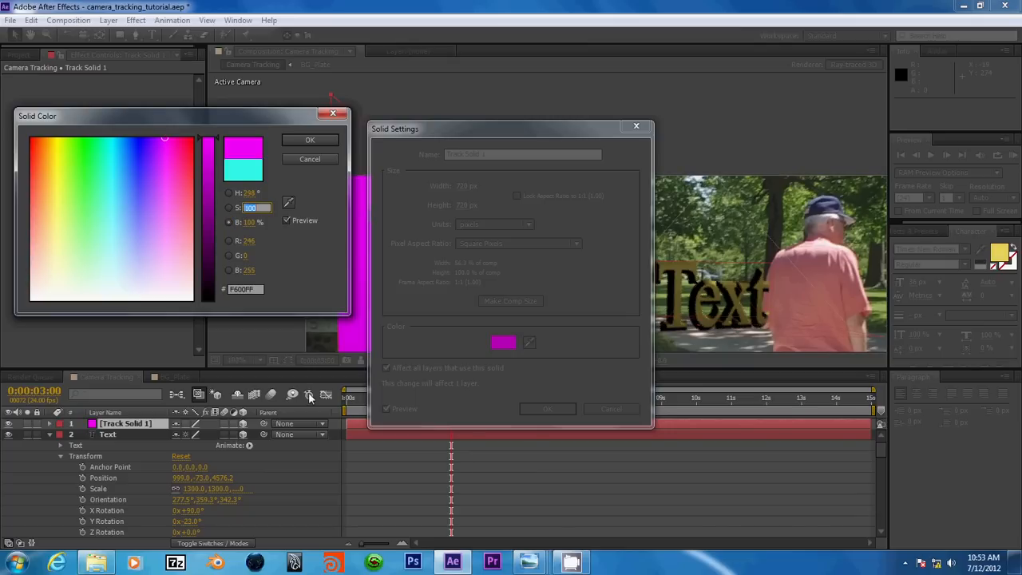
type("7")
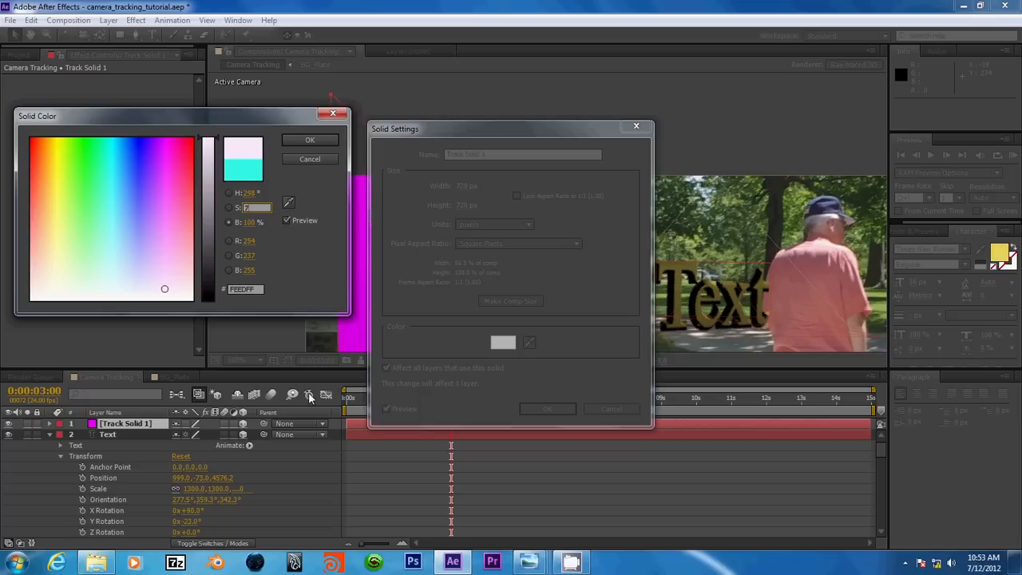
key("Escape")
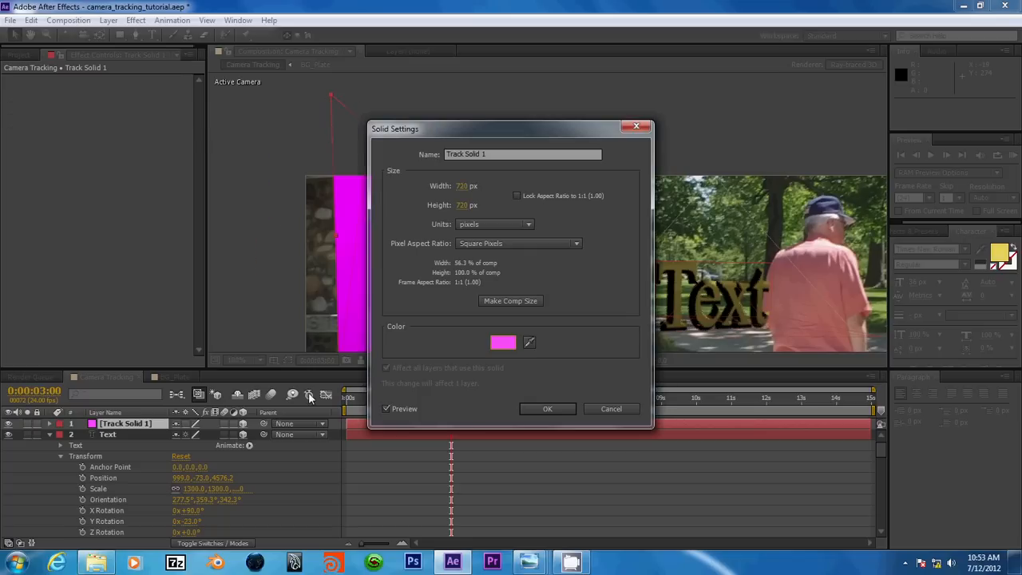
Adjust Track Solid 1's magenta to 86% saturation and 91% brightness (E221E9) and apply the solid settings
left_click(503, 343)
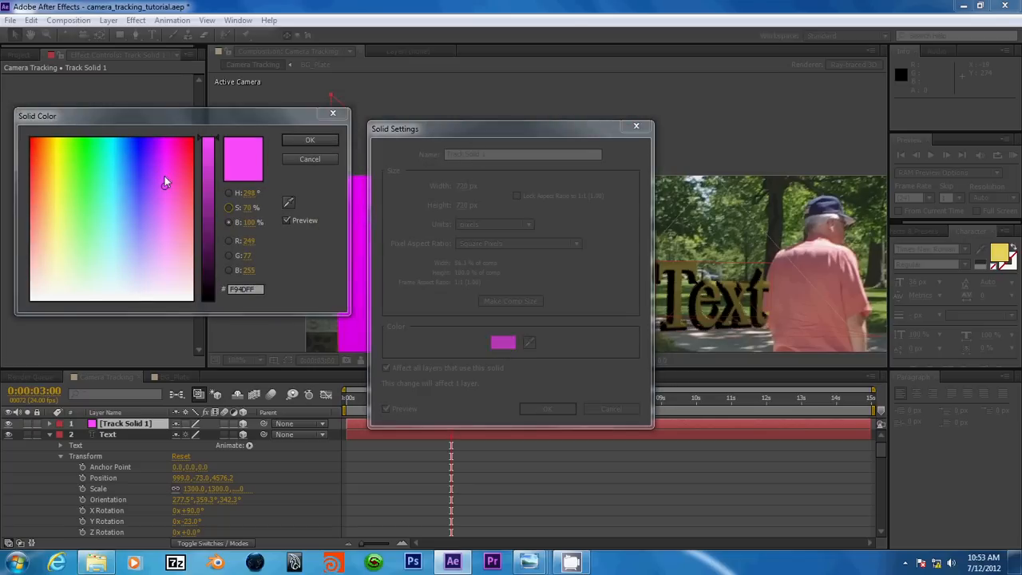
left_click(230, 209)
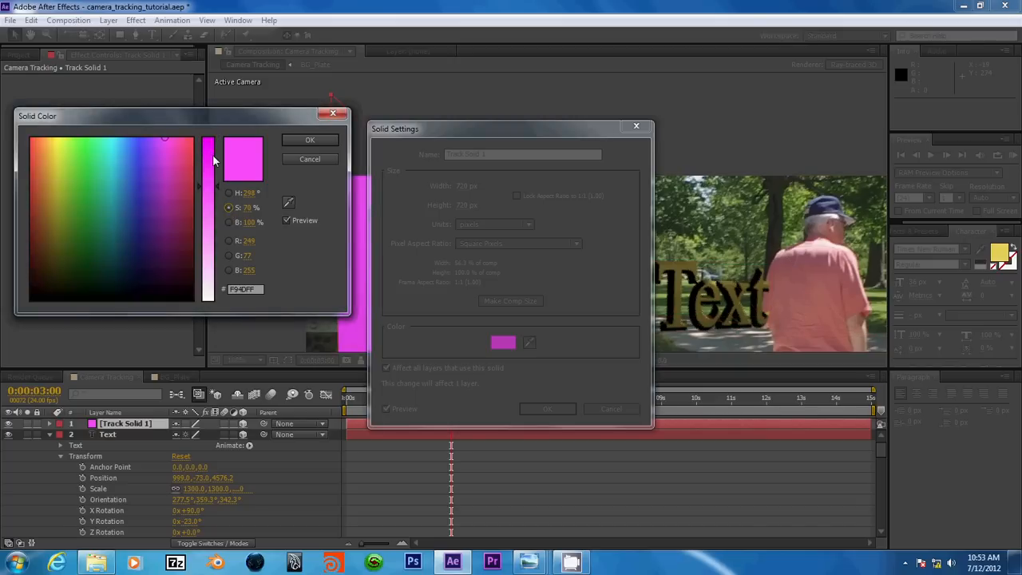
left_click(213, 159)
left_click(229, 222)
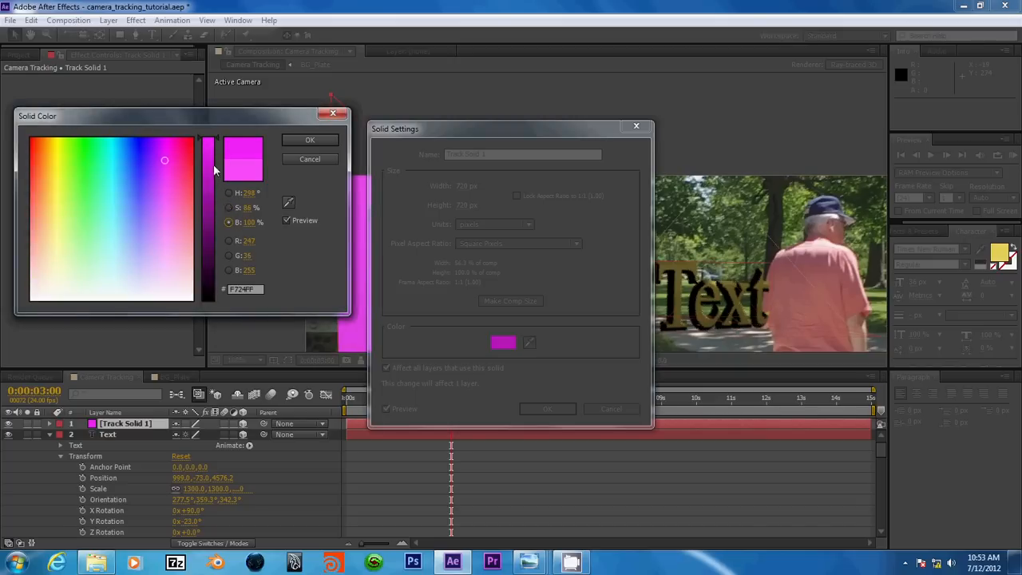
left_click(214, 164)
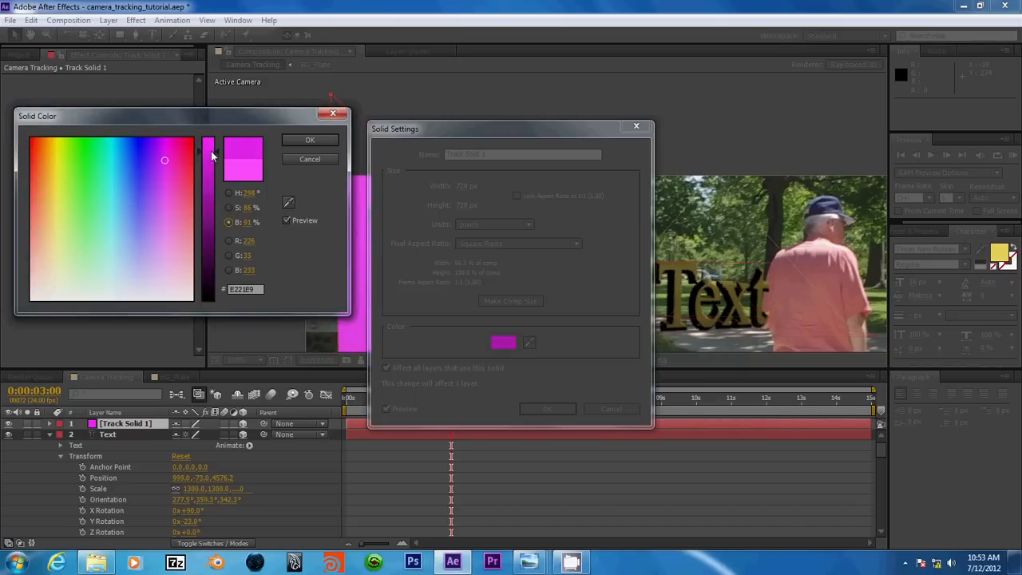
left_click(311, 142)
left_click(543, 408)
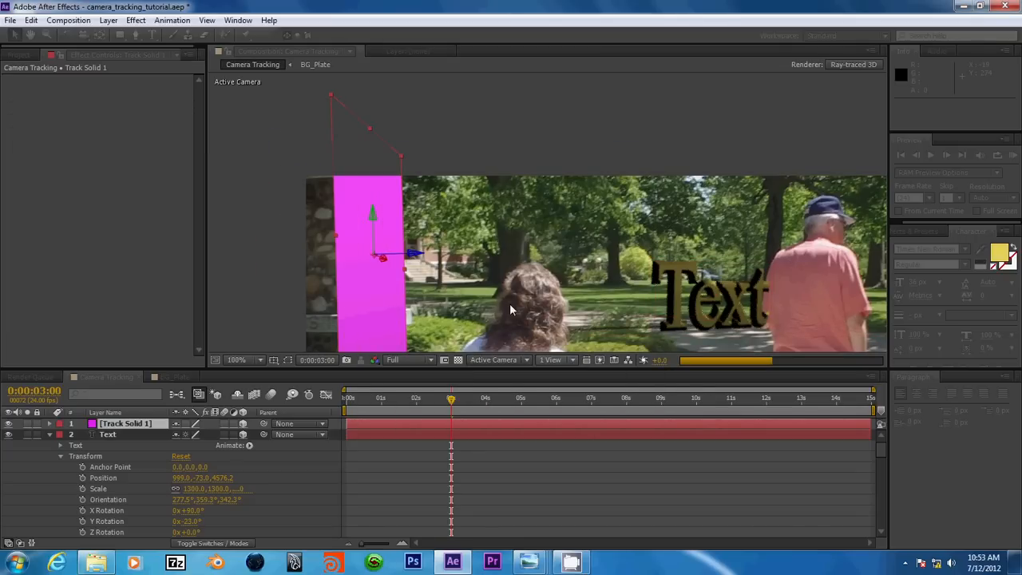
Try an unlinked Y scale of 800% on the Text layer and undo the change
key("comma")
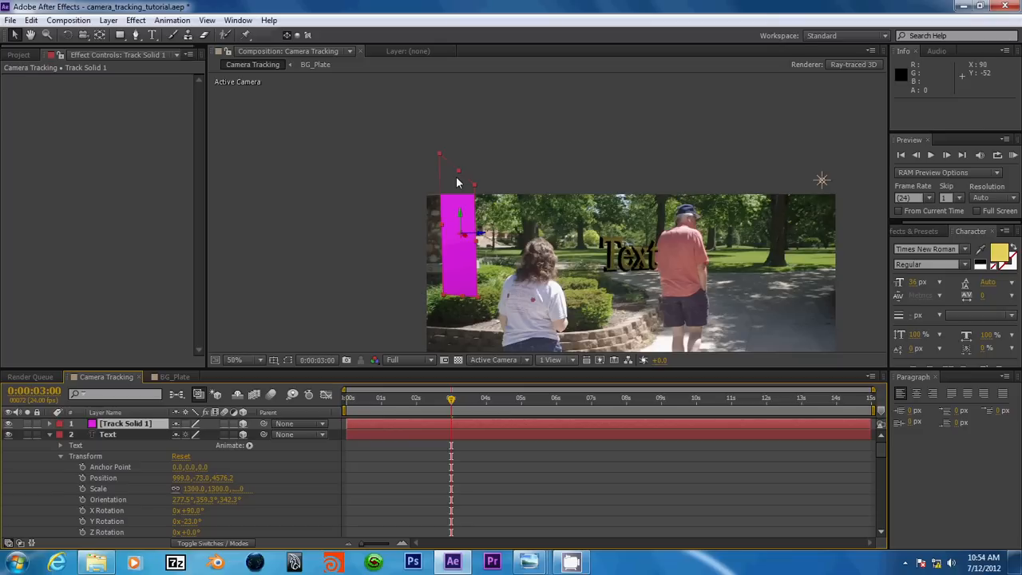
left_click(162, 491)
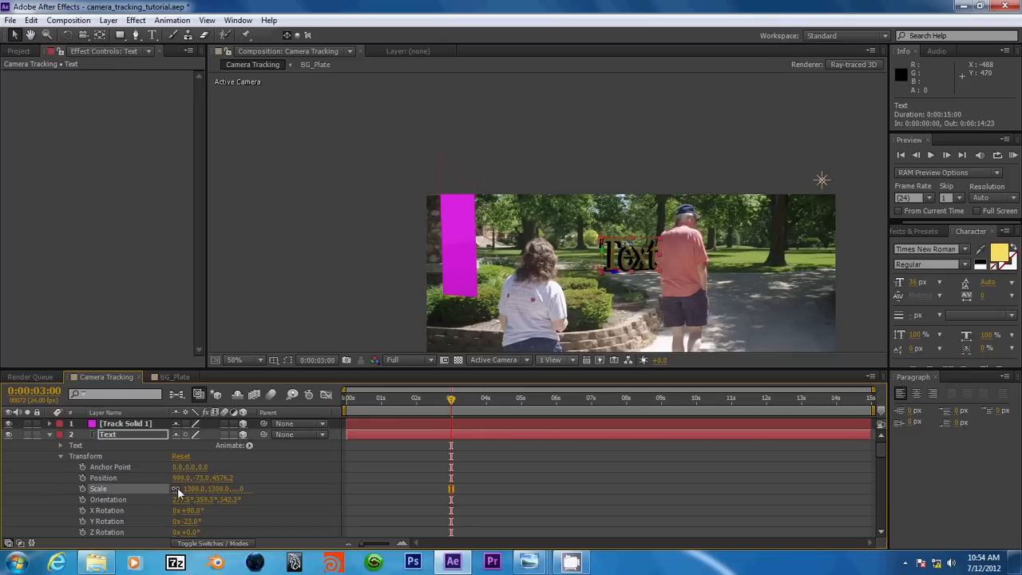
left_click(177, 487)
left_click(218, 489)
type("800")
key("Return")
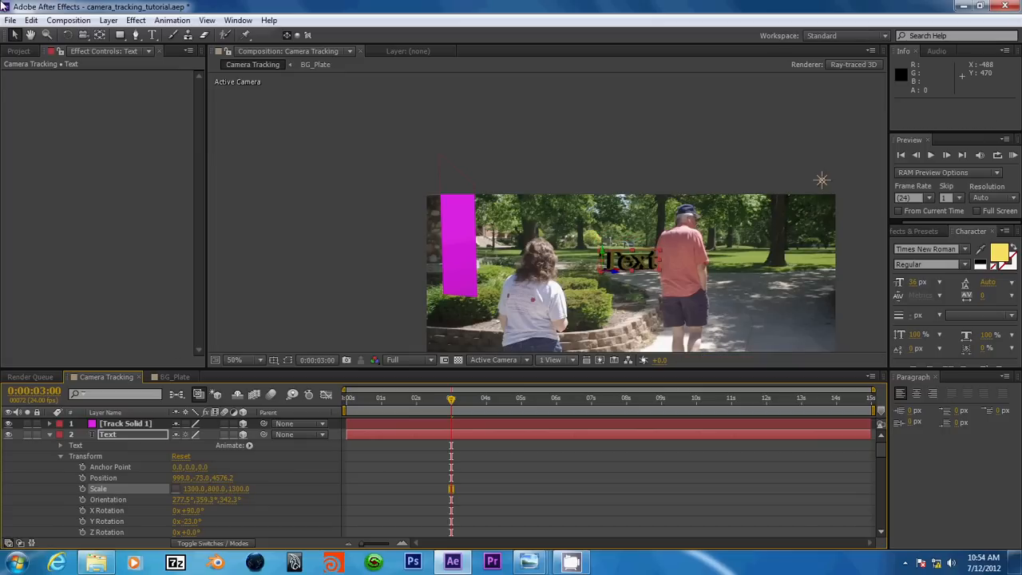
left_click(31, 20)
left_click(43, 37)
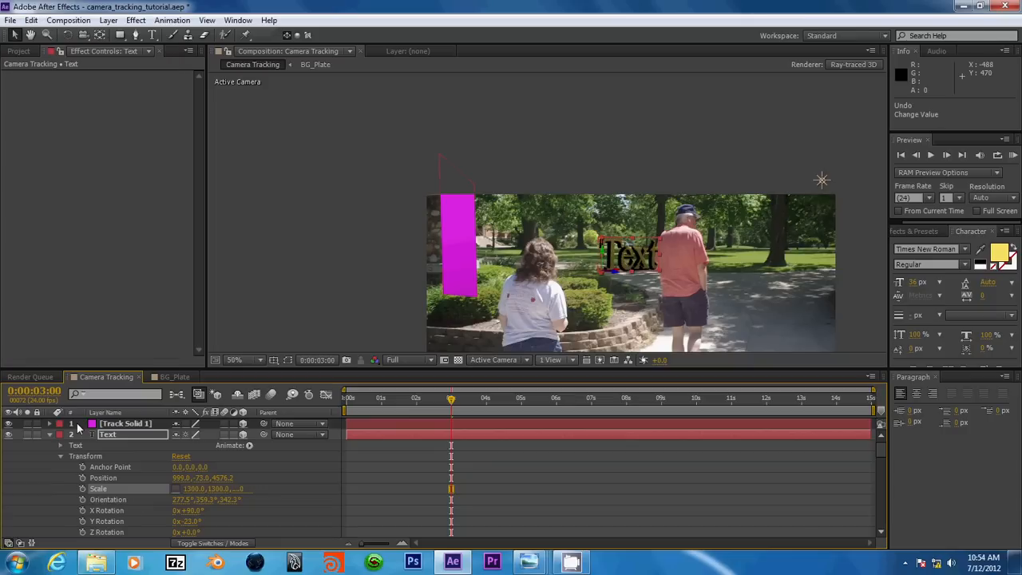
Collapse the Text layer, unlink Track Solid 1's scale proportions, and reduce the solid's Y scale to 55%
left_click(50, 434)
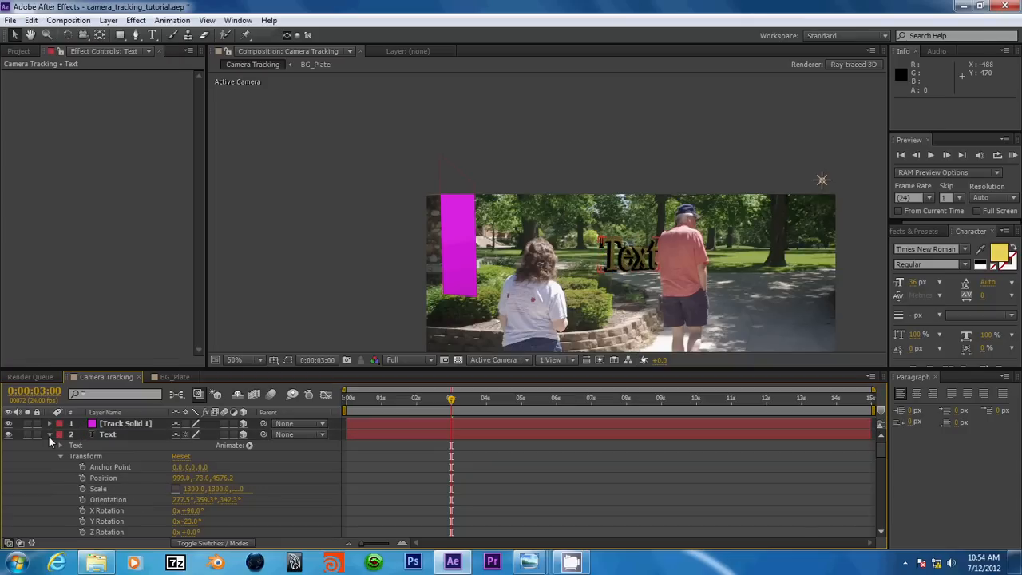
left_click(50, 435)
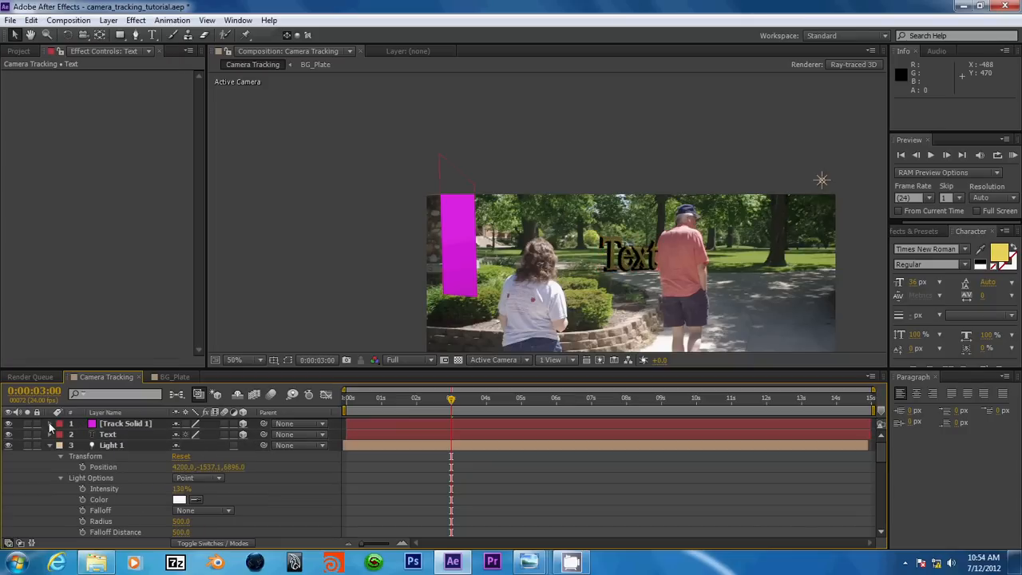
left_click(50, 423)
left_click(74, 434)
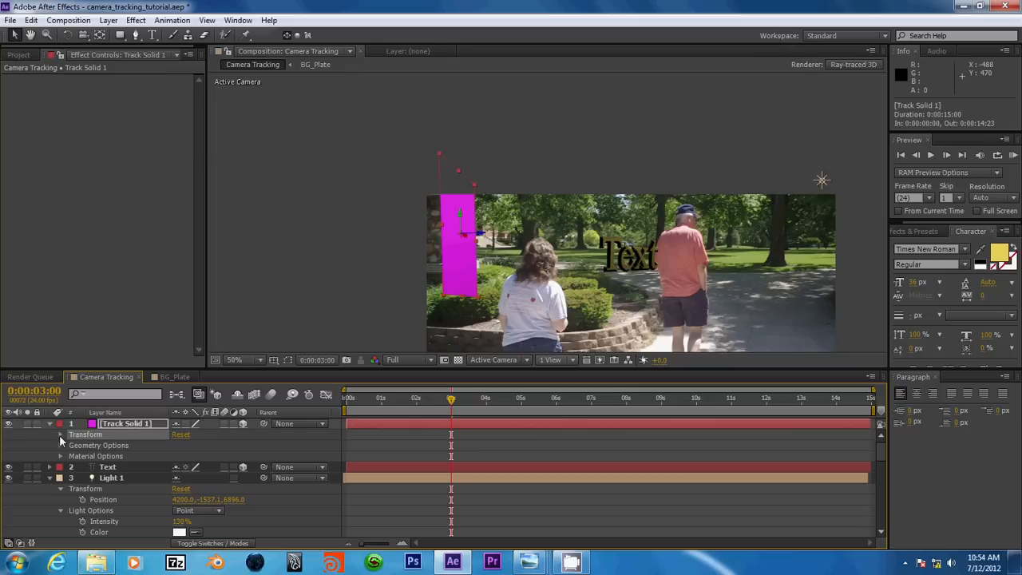
left_click(60, 435)
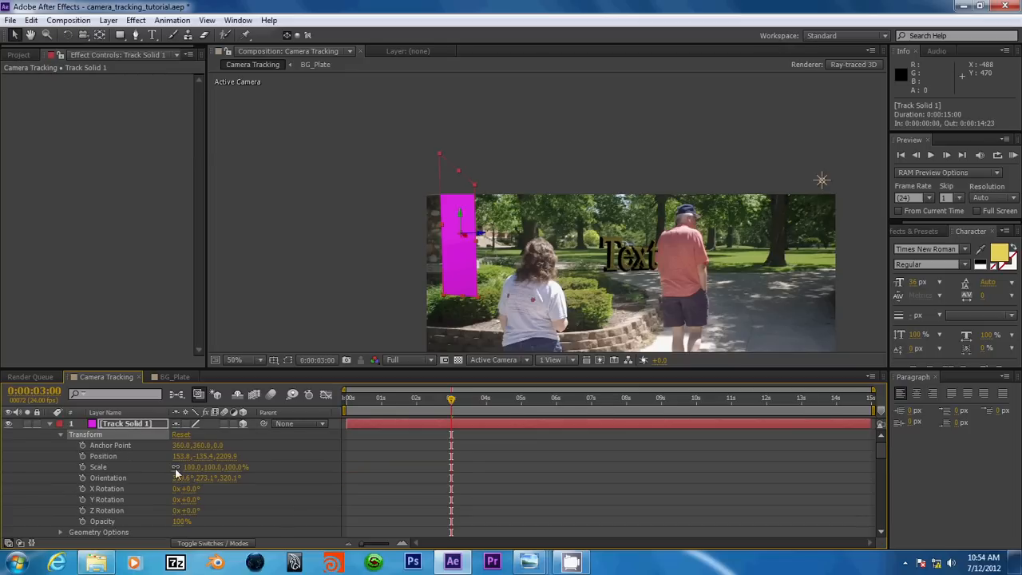
left_click(210, 469)
type("75")
key("Return")
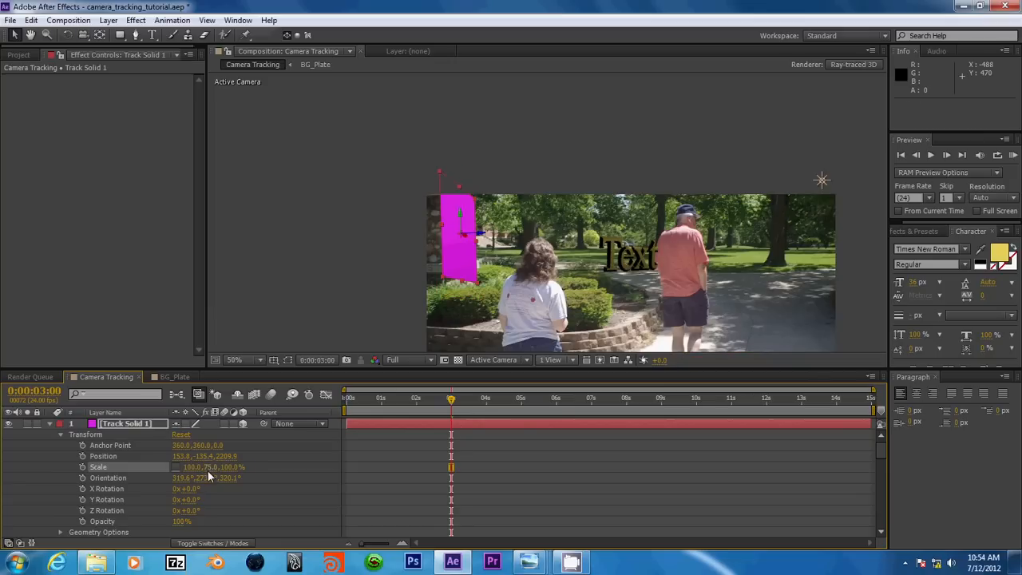
left_click_drag(208, 470, 201, 474)
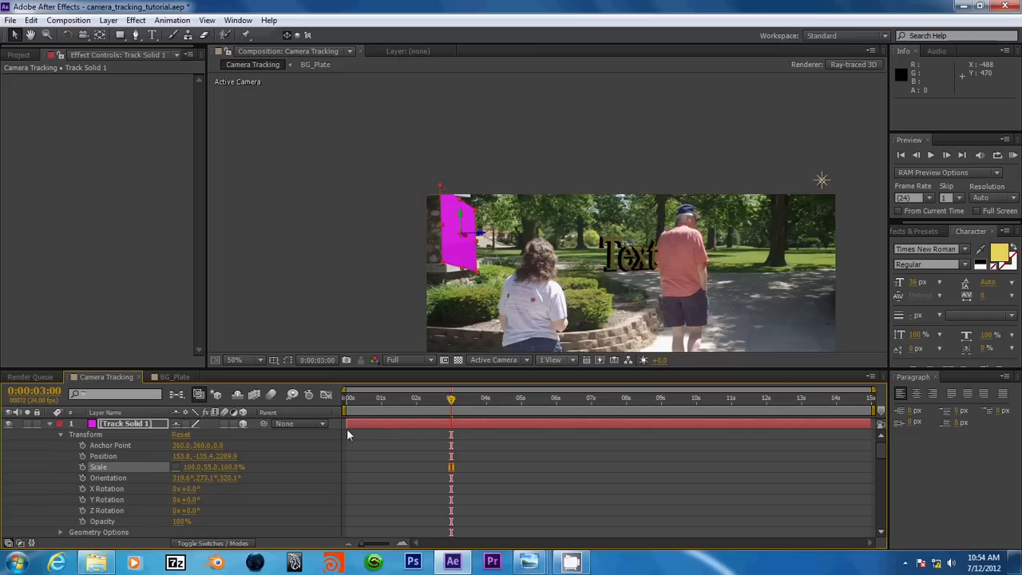
Check the solid's alignment with the stone pillar at 0:00:02:14 and 0:00:01:15
scroll(530, 247, "up", 1)
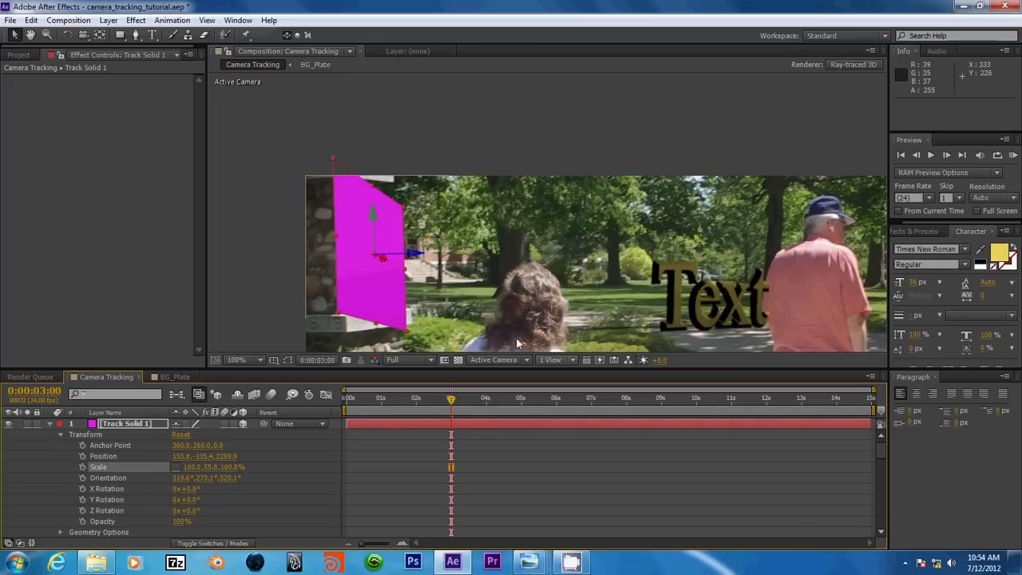
left_click(438, 399)
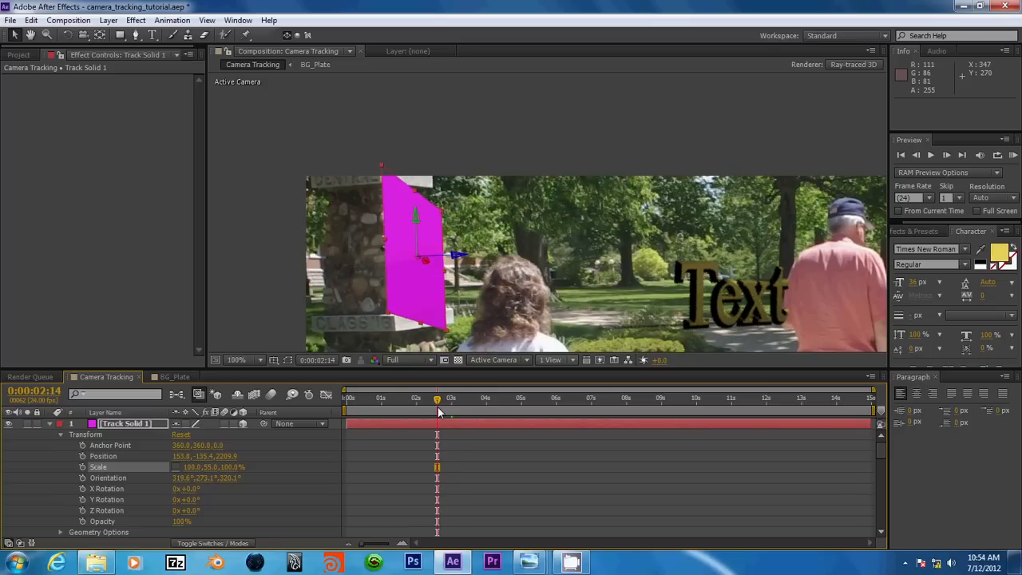
left_click(404, 402)
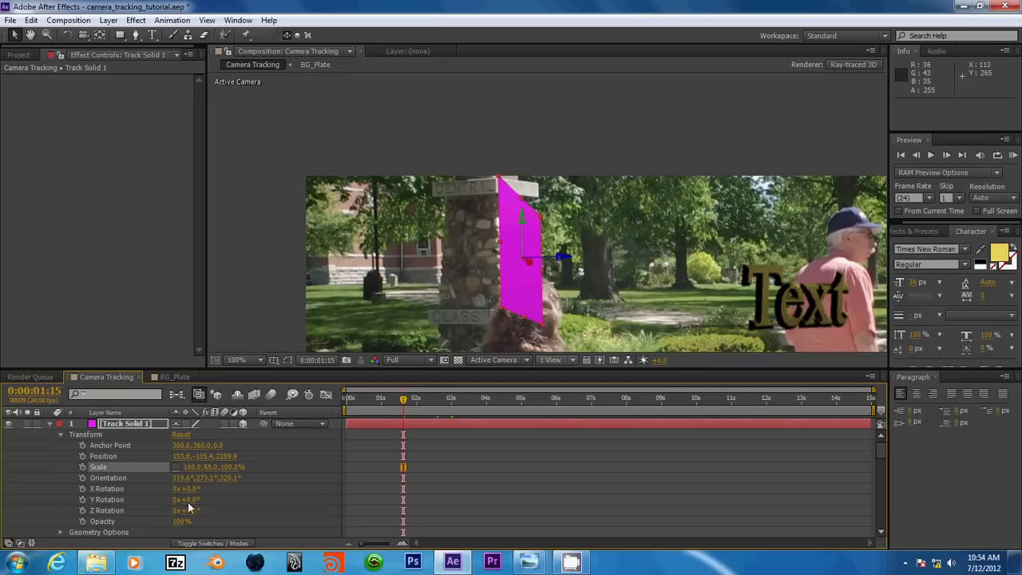
Set Track Solid 1's Z rotation to -7° and raise the solid on the pillar to a Y position of -143.4
left_click_drag(181, 512, 190, 513)
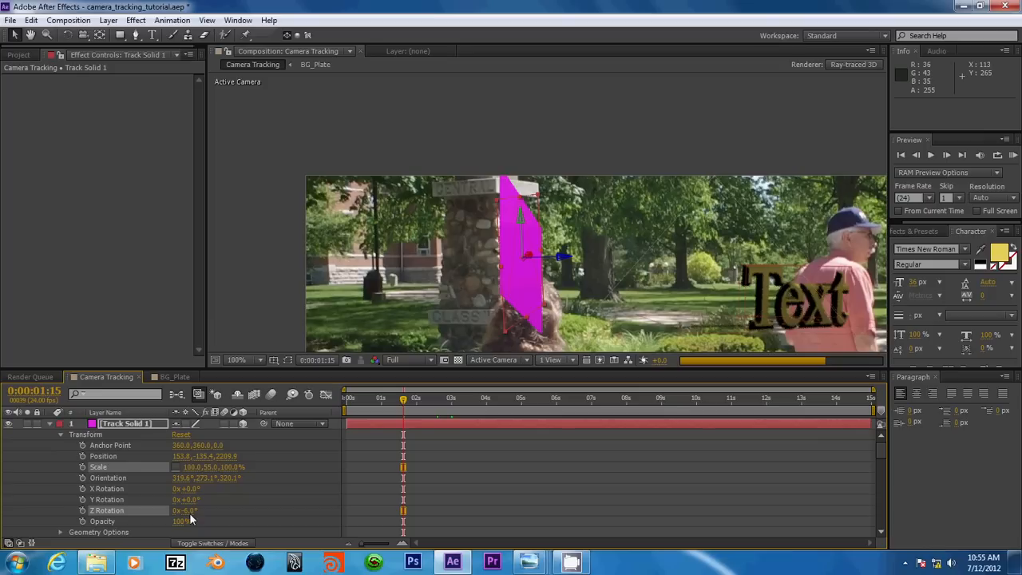
left_click(190, 513)
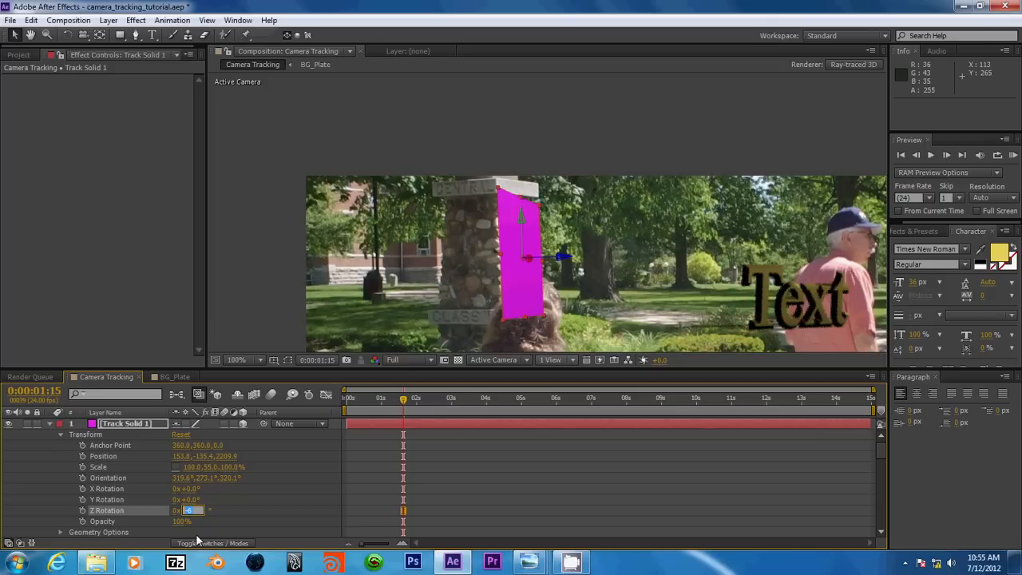
type("-7")
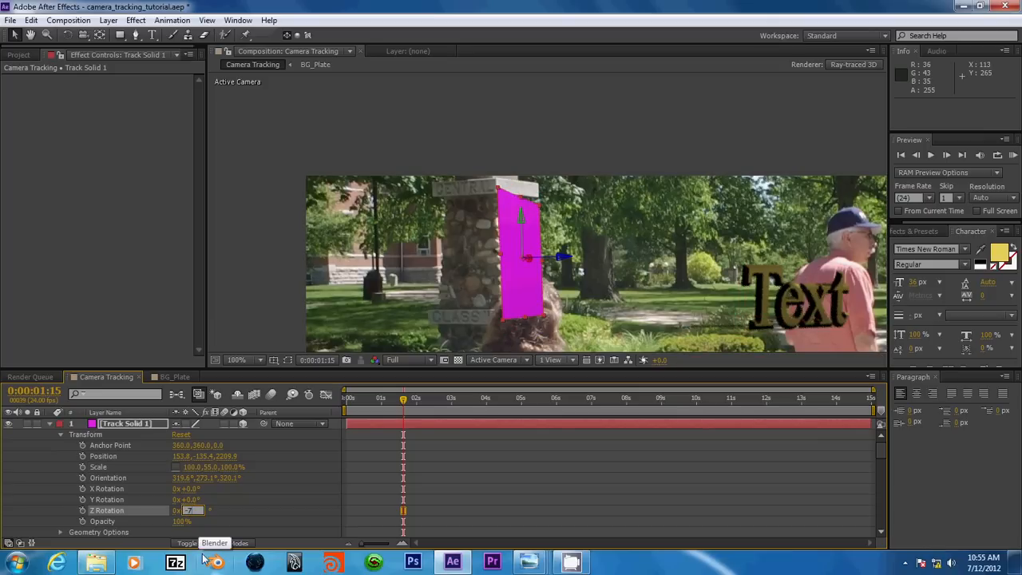
key("Return")
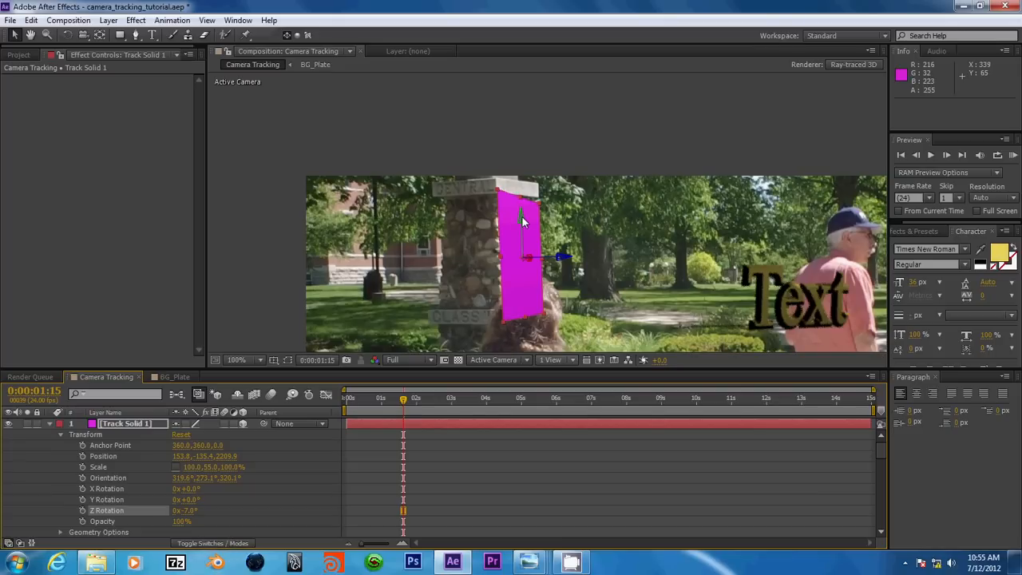
left_click_drag(520, 224, 521, 218)
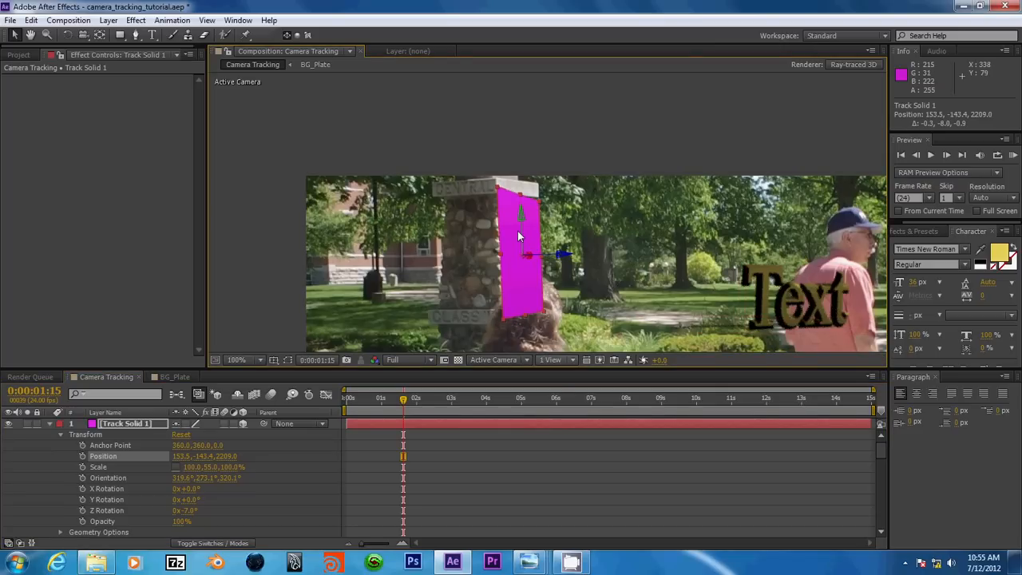
Reduce Track Solid 1's Y scale to 50%, trying 52% first
left_click(214, 466)
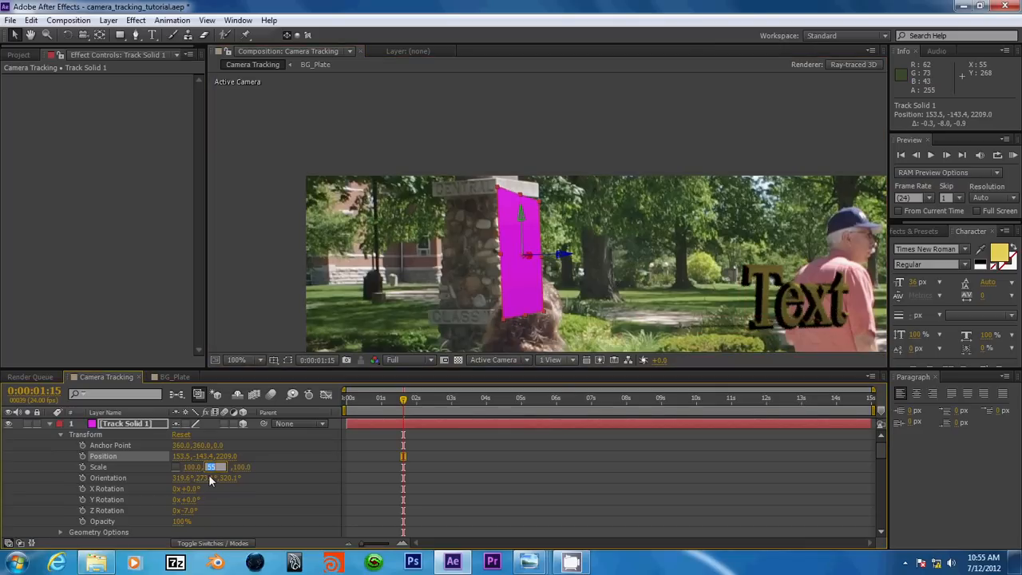
type("52")
key("Return")
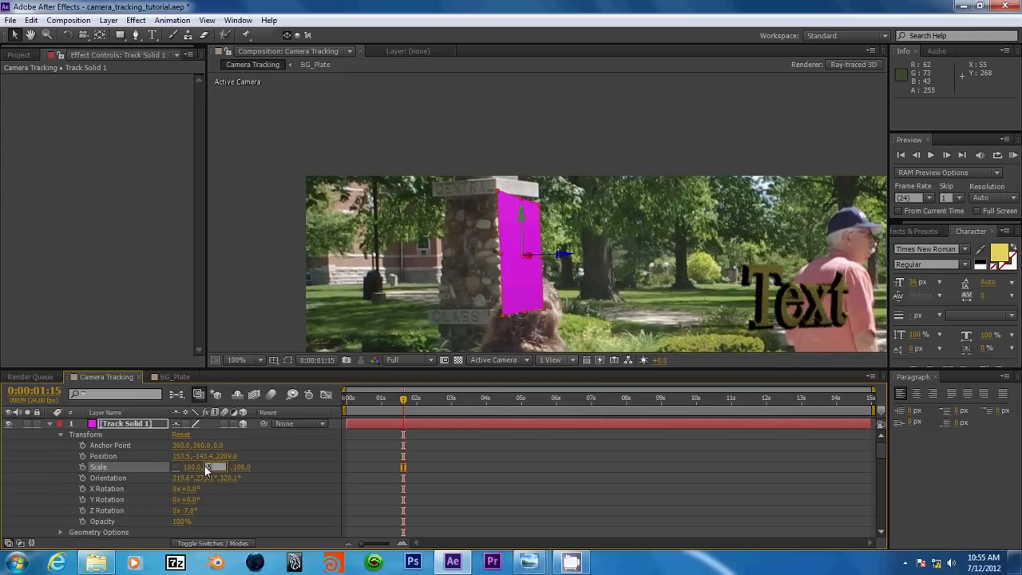
left_click(204, 465)
type("50")
key("Return")
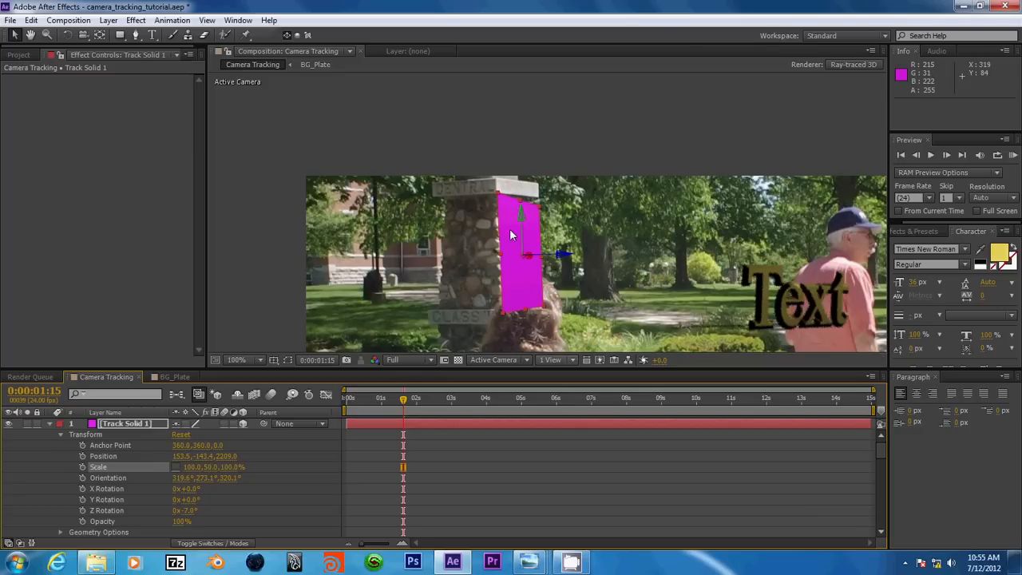
In Track Solid 1's material options, set Specular Intensity to 29%, Metal to 43% and Reflection Intensity to 7%
scroll(540, 225, "down", 2)
scroll(540, 225, "up", 2)
scroll(155, 515, "down", 1)
left_click(60, 510)
scroll(144, 508, "down", 3)
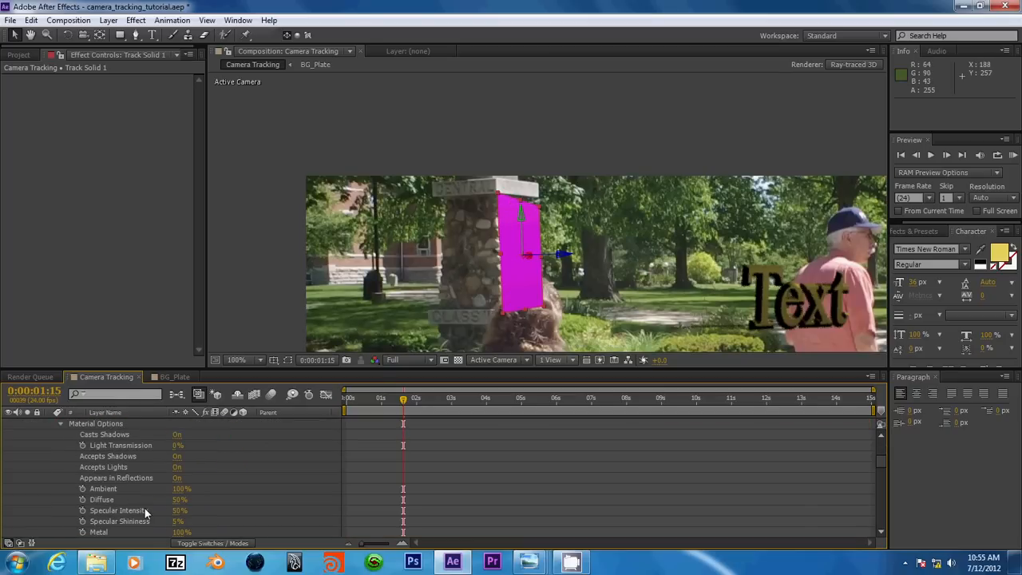
left_click(125, 434)
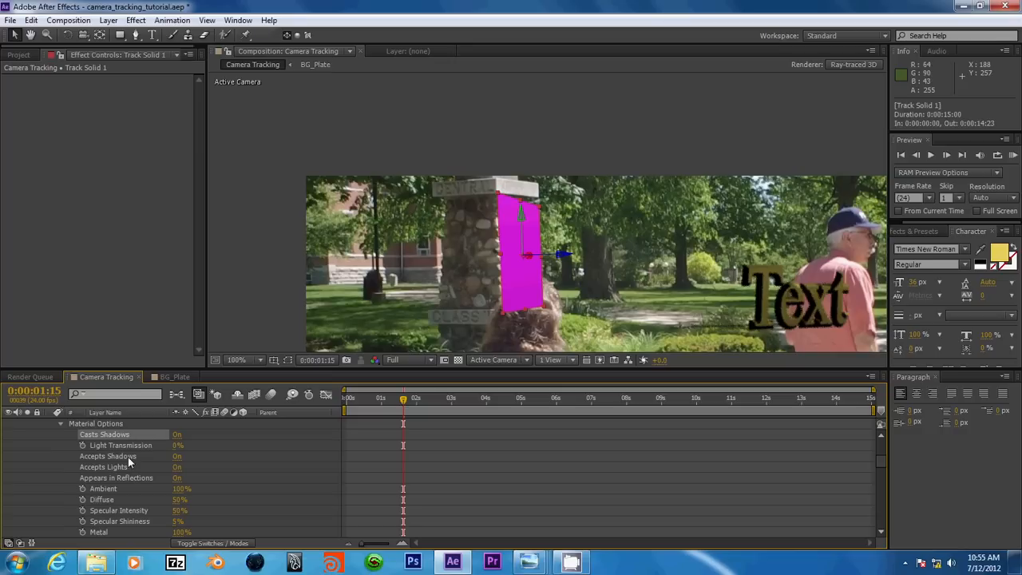
scroll(128, 457, "down", 1)
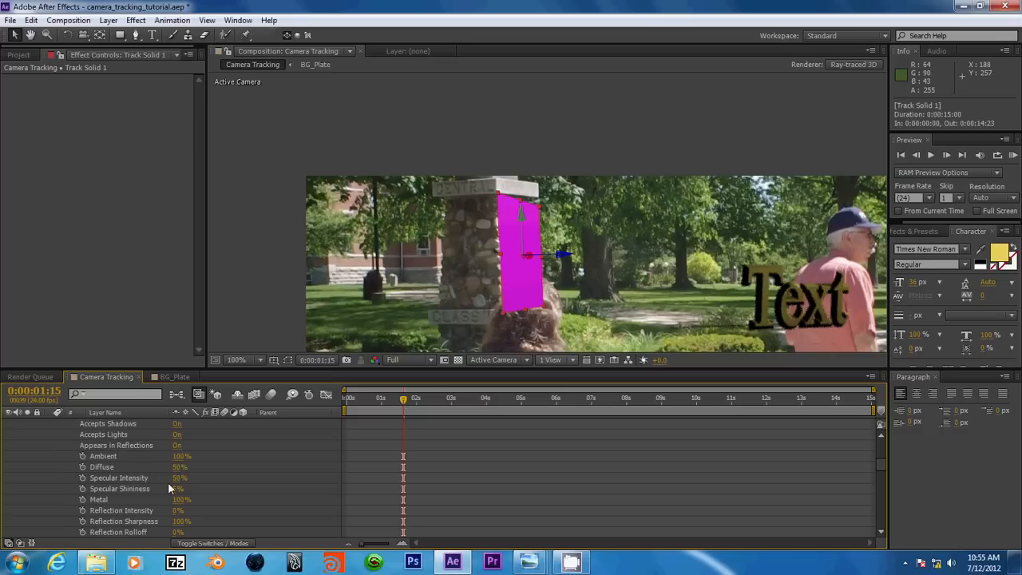
left_click_drag(181, 479, 166, 483)
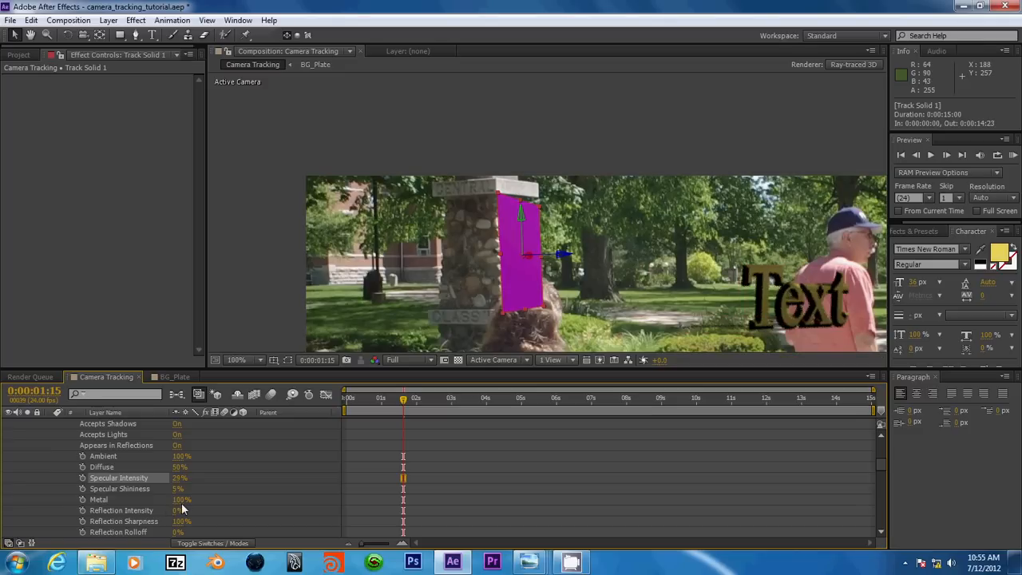
left_click_drag(181, 502, 151, 507)
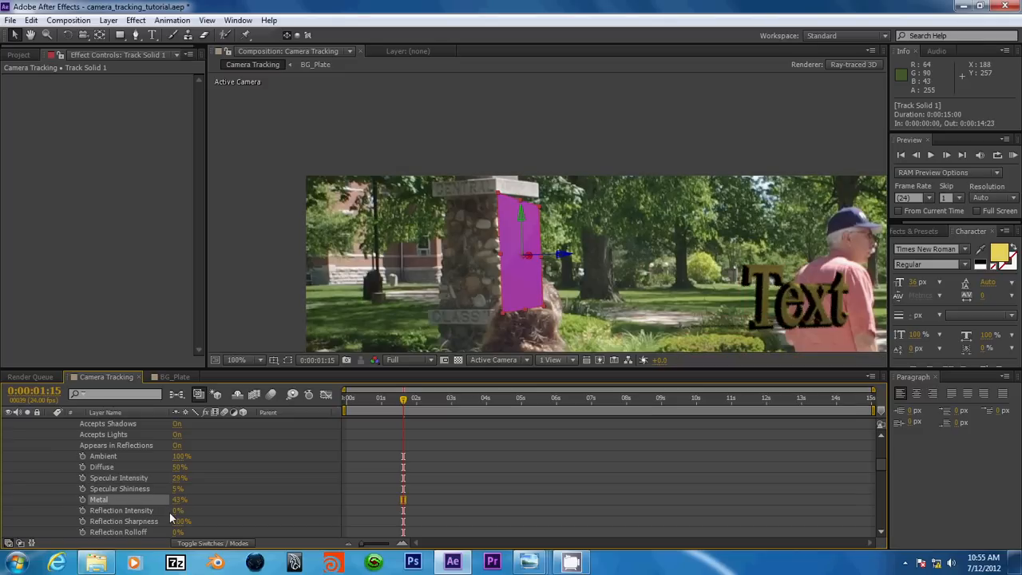
left_click(177, 511)
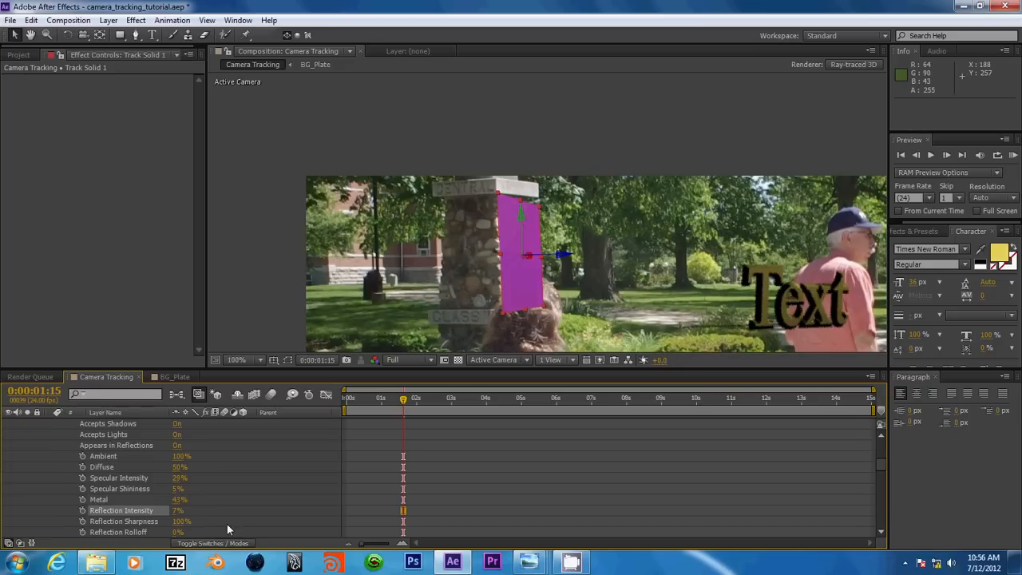
Set Track Solid 1's Diffuse to 80%, trying 90% first
left_click(132, 431)
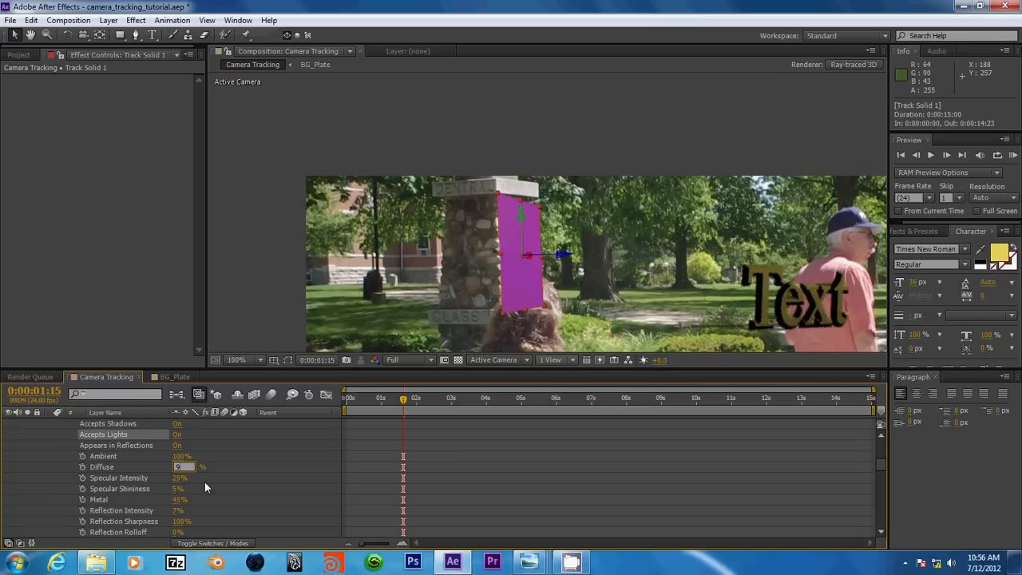
type("90")
key("Return")
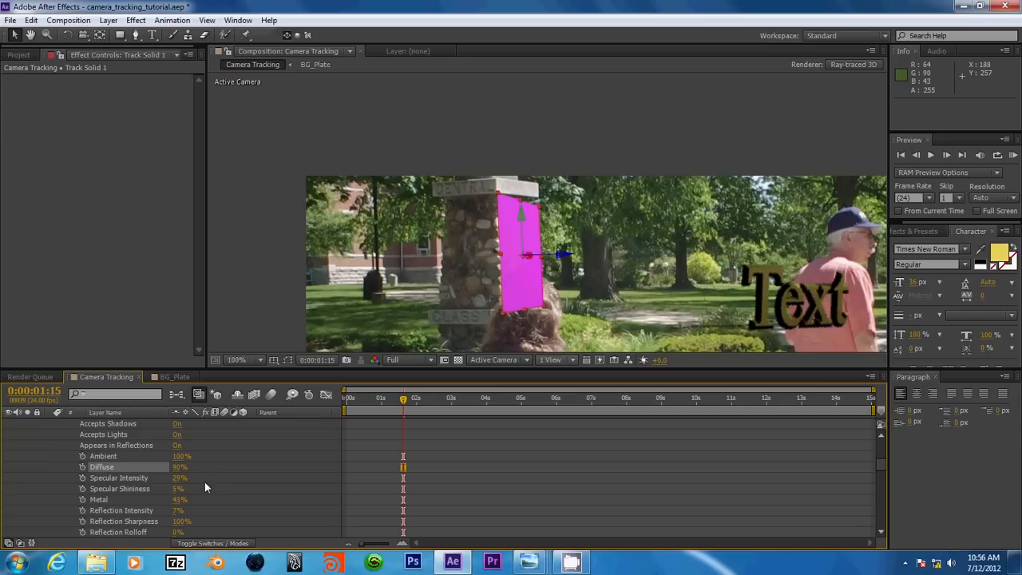
left_click(189, 465)
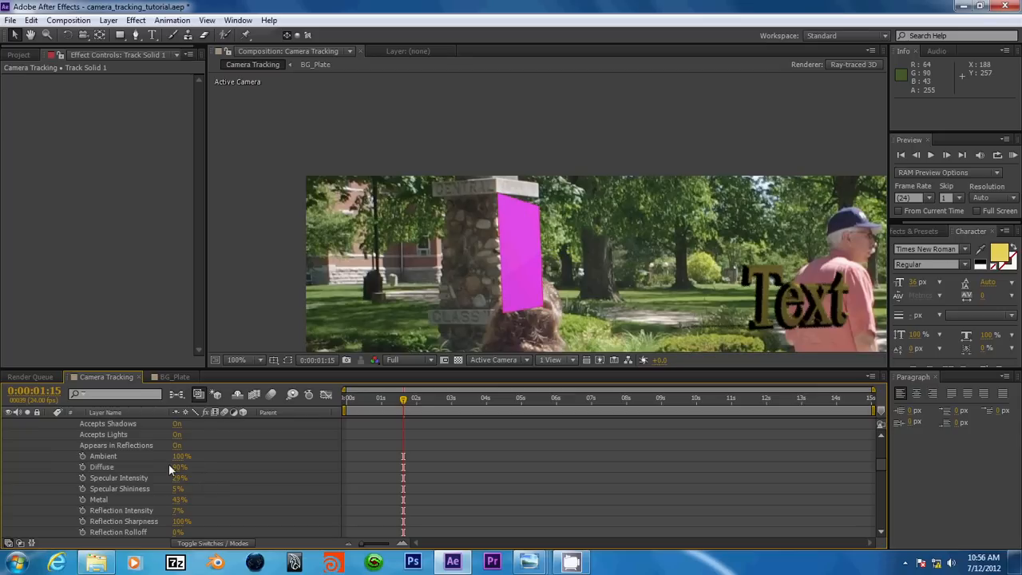
type("80")
key("Return")
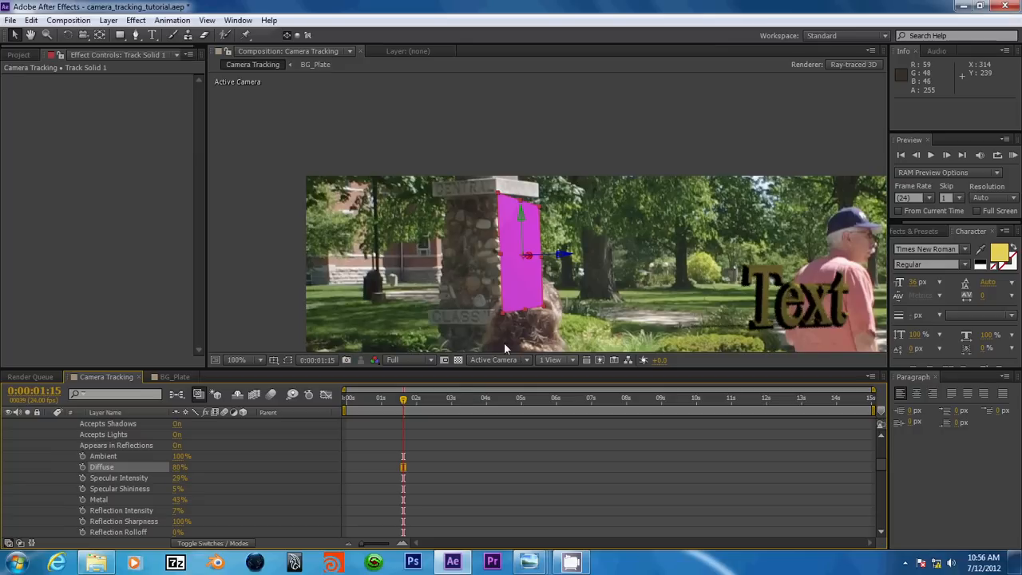
Run a RAM preview from the first frame to check how the solid tracks with the pillar, and return to the start
scroll(412, 268, "down", 1)
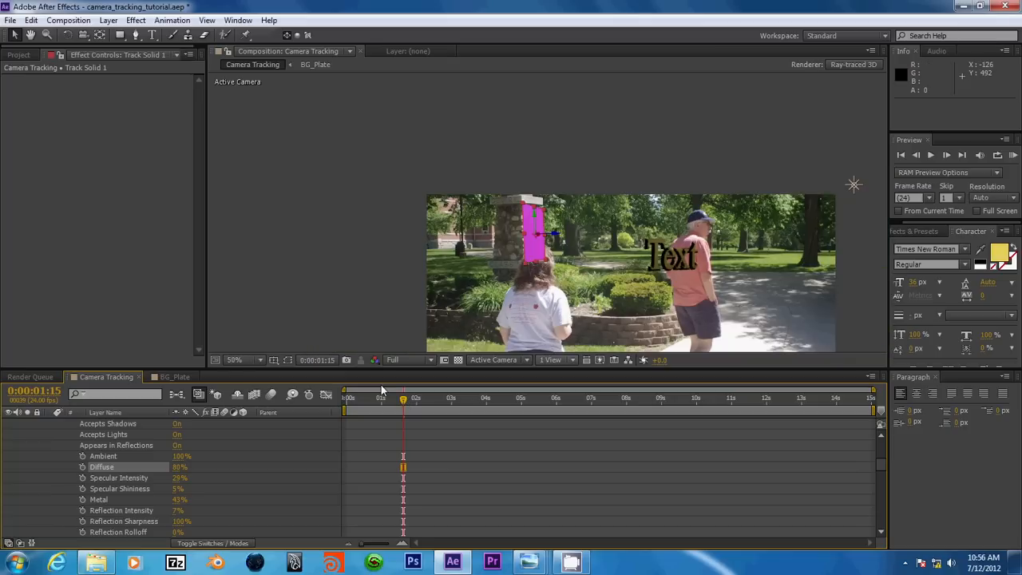
left_click(346, 404)
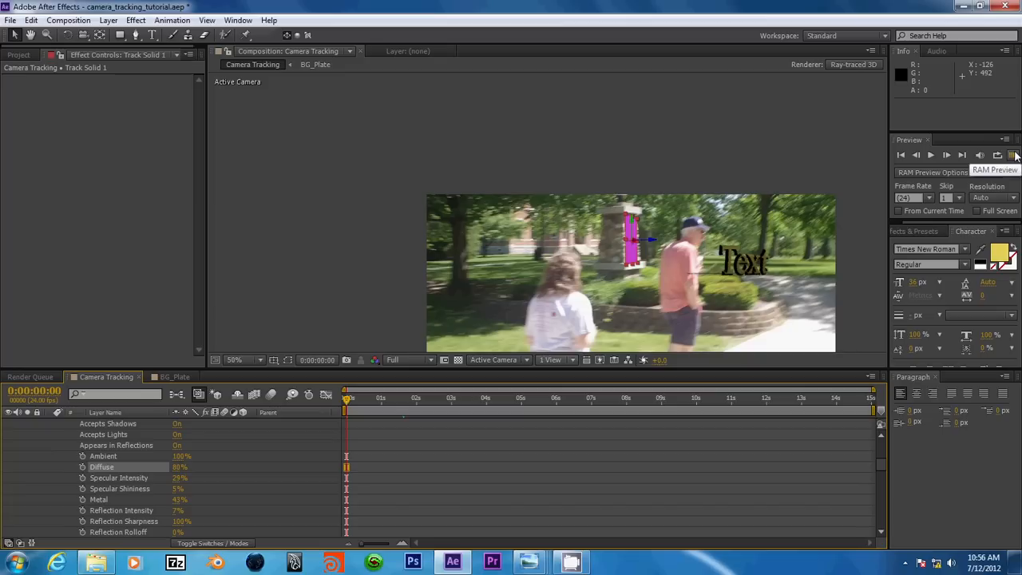
left_click(1013, 157)
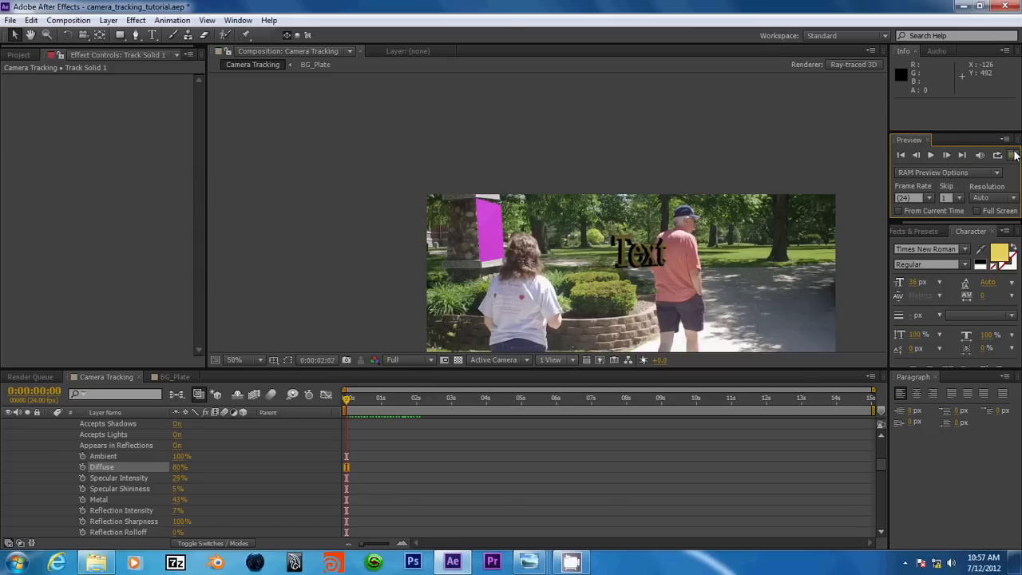
left_click(1016, 155)
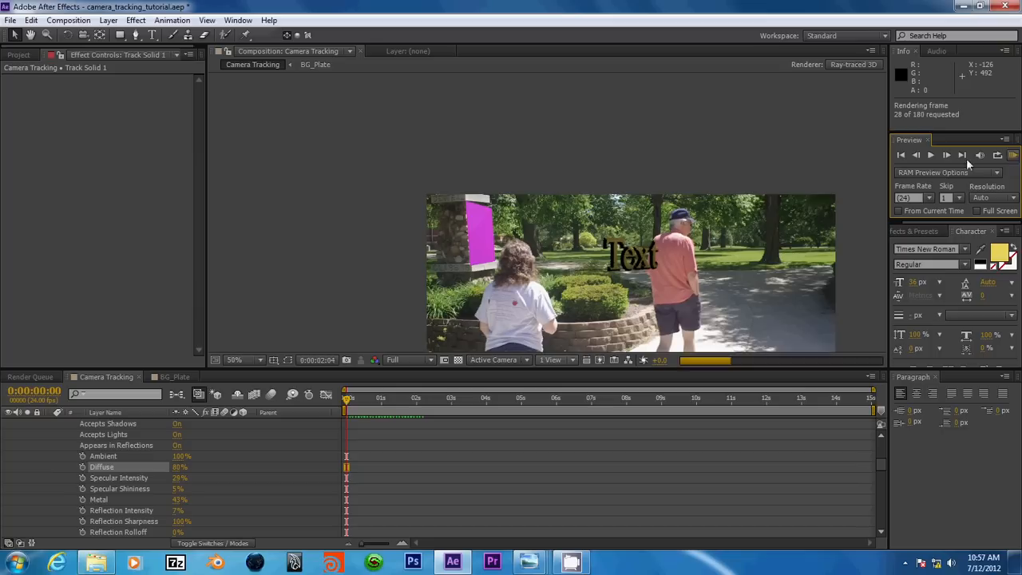
left_click(930, 158)
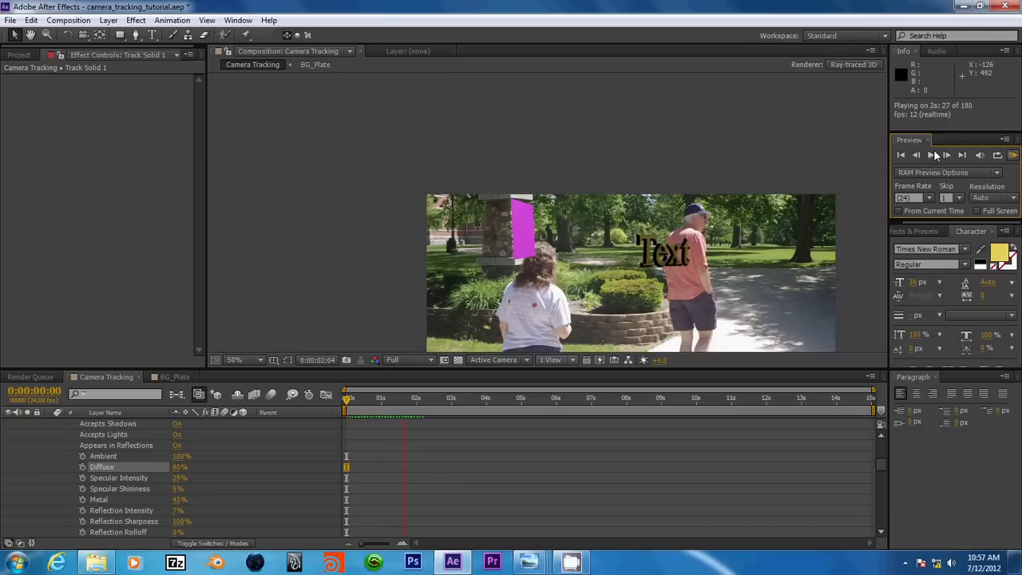
left_click(935, 156)
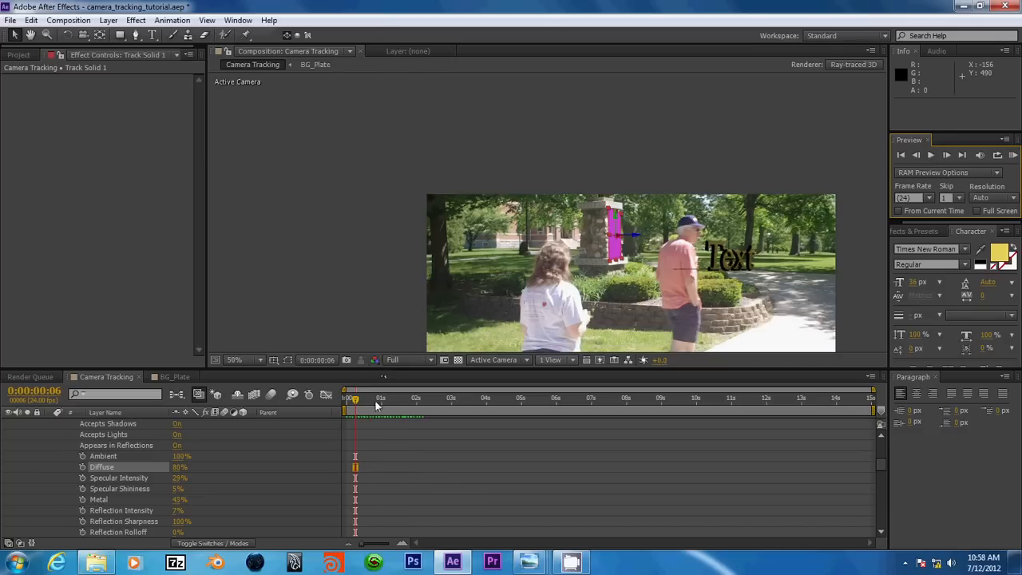
key("Home")
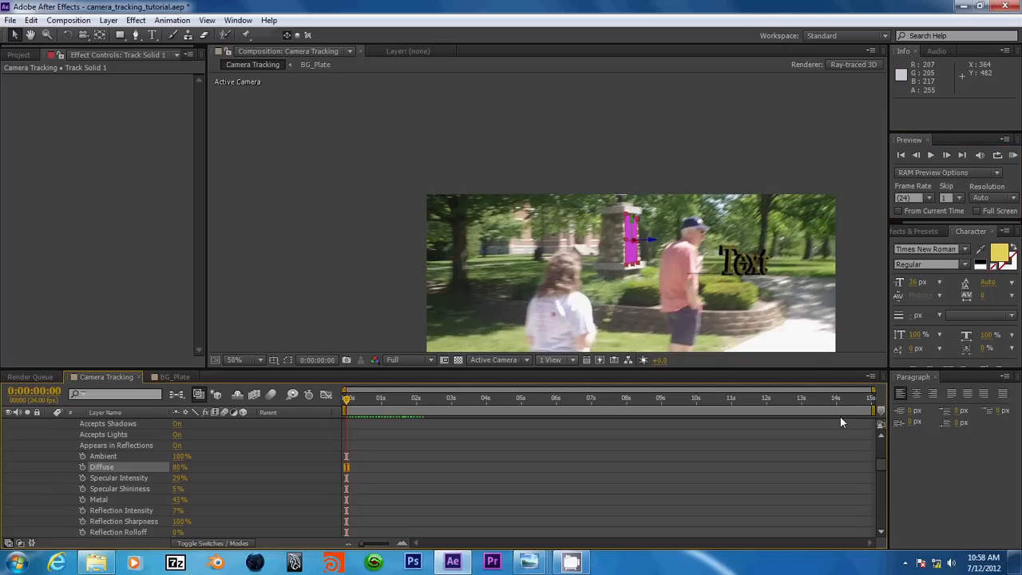
Go to 0:00:13:11, collapse Track Solid 1 and select the Shadow Catcher 1 layer with the whole frame in view
left_click(817, 399)
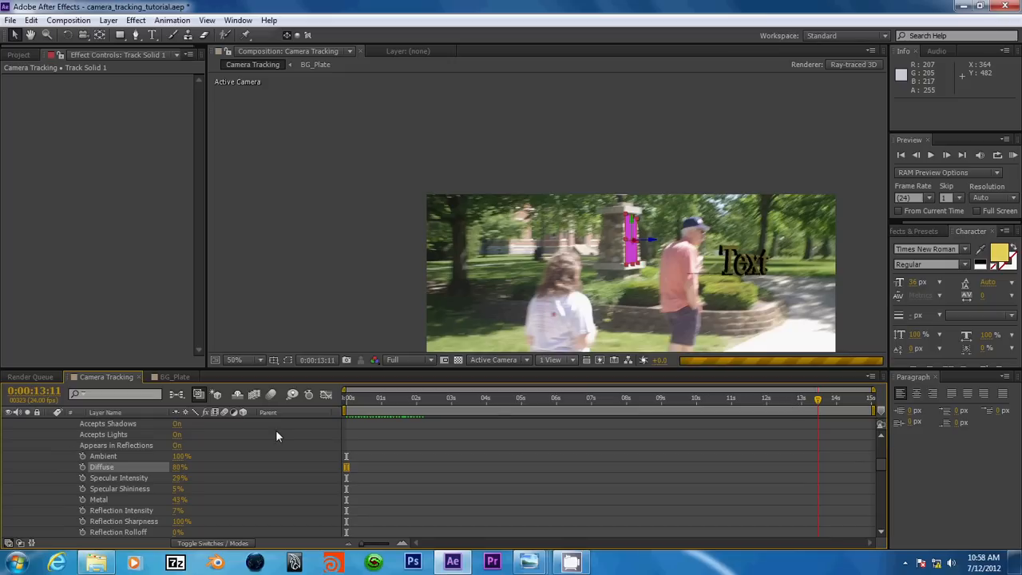
scroll(160, 447, "up", 5)
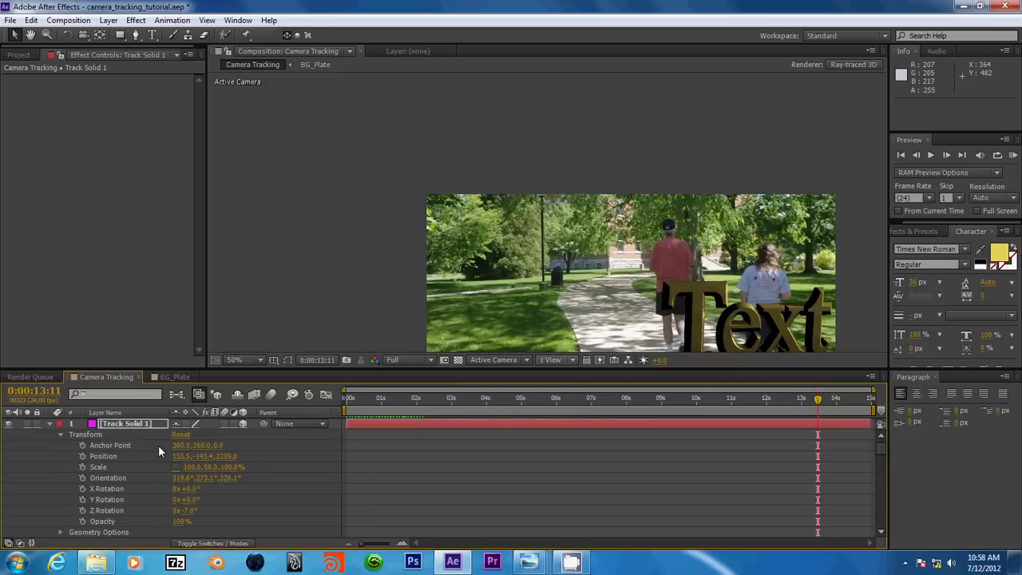
scroll(154, 447, "down", 3)
scroll(147, 452, "up", 3)
left_click(49, 423)
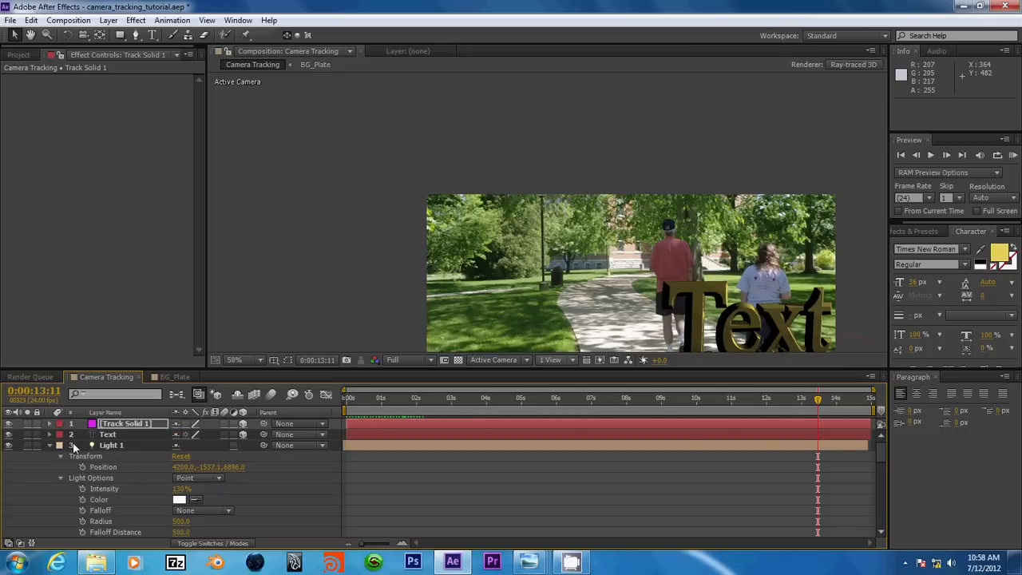
scroll(58, 447, "down", 3)
left_click(120, 477)
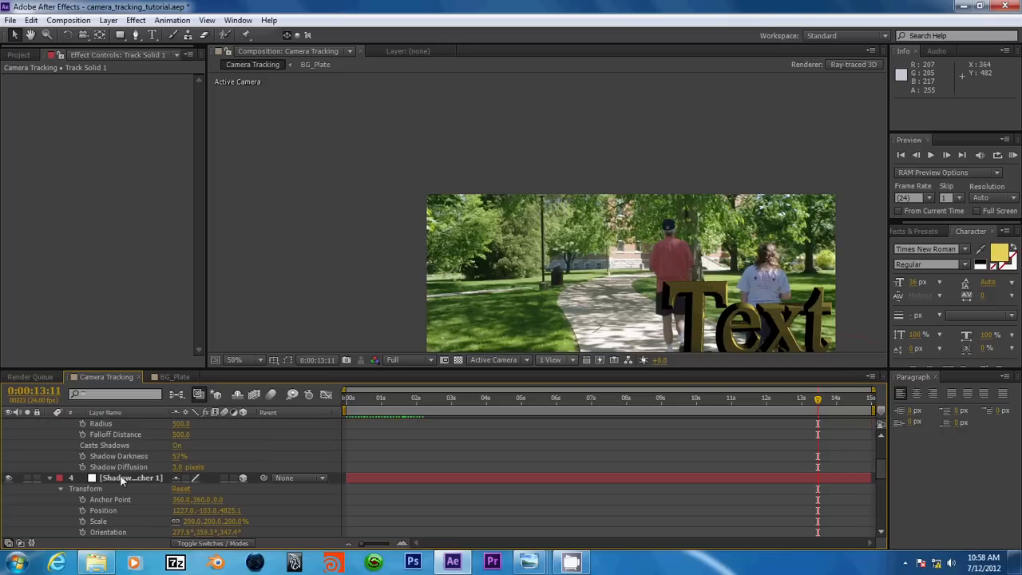
scroll(194, 489, "down", 1)
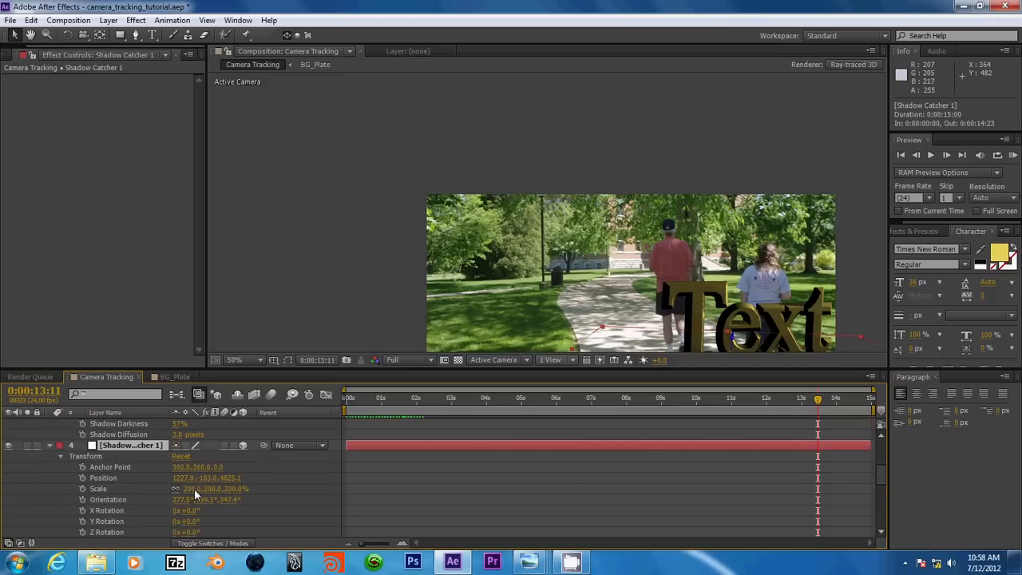
scroll(569, 234, "down", 2)
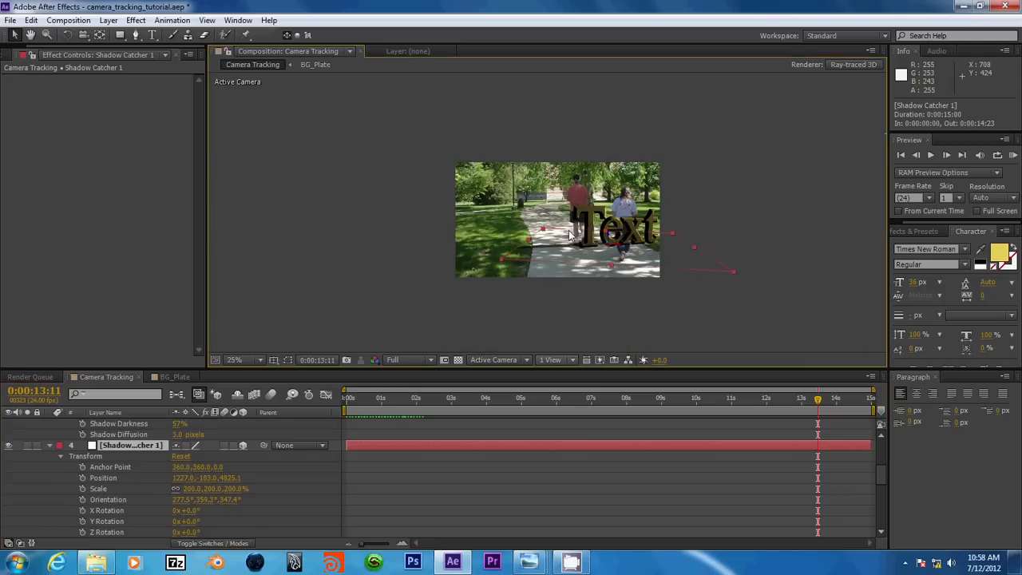
key("period")
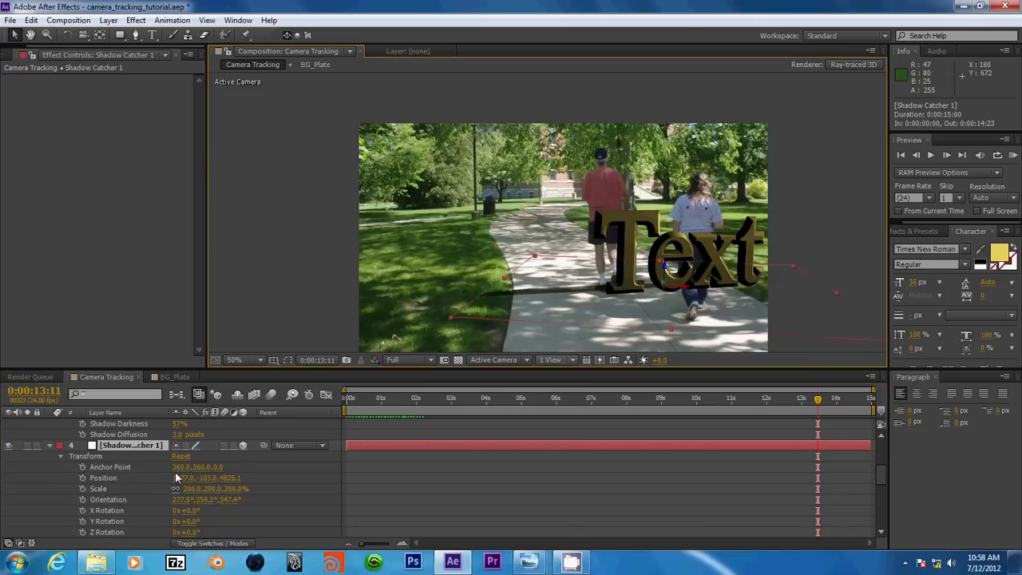
Scale Shadow Catcher 1 uniformly to 500%
left_click(191, 489)
type("5")
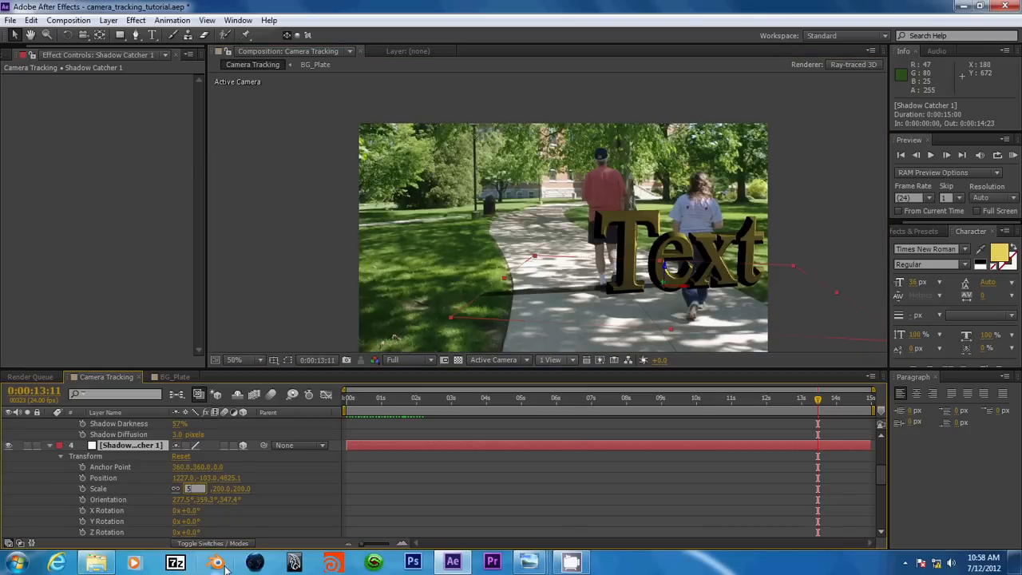
type("00")
key("Return")
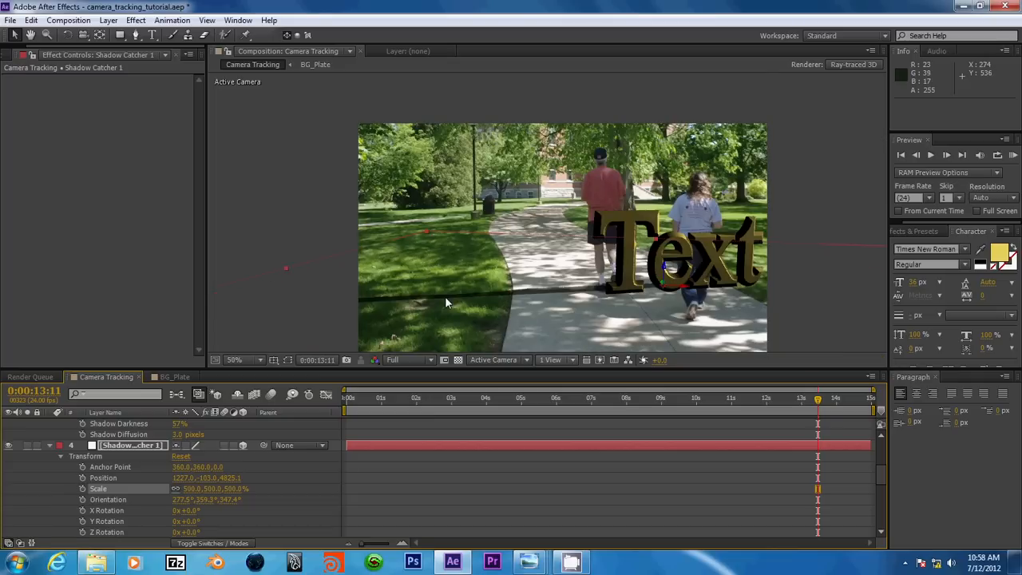
scroll(117, 503, "down", 3)
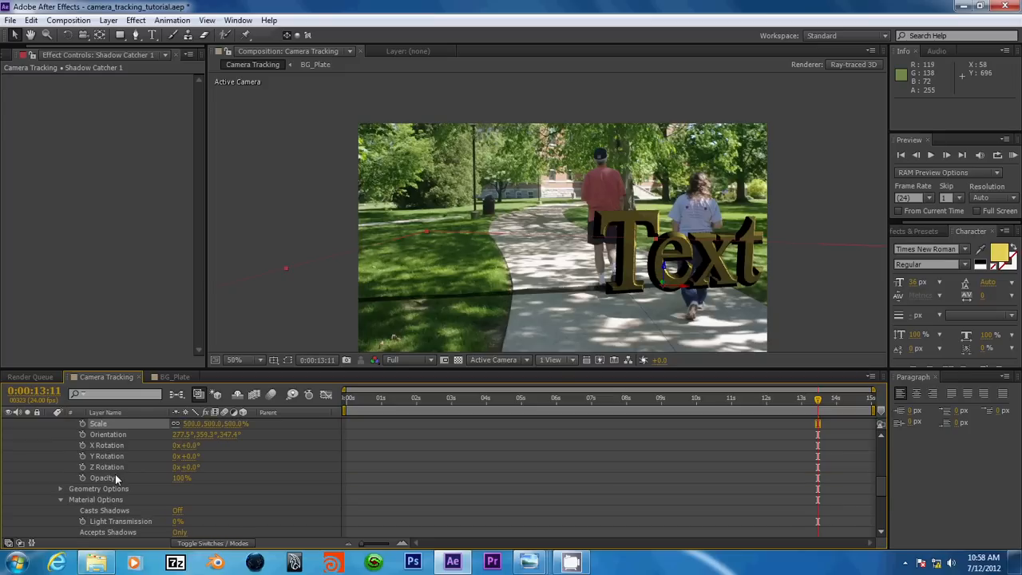
Review Shadow Catcher 1's material options, down to its transparency and refraction settings
scroll(115, 477, "down", 3)
scroll(115, 474, "down", 5)
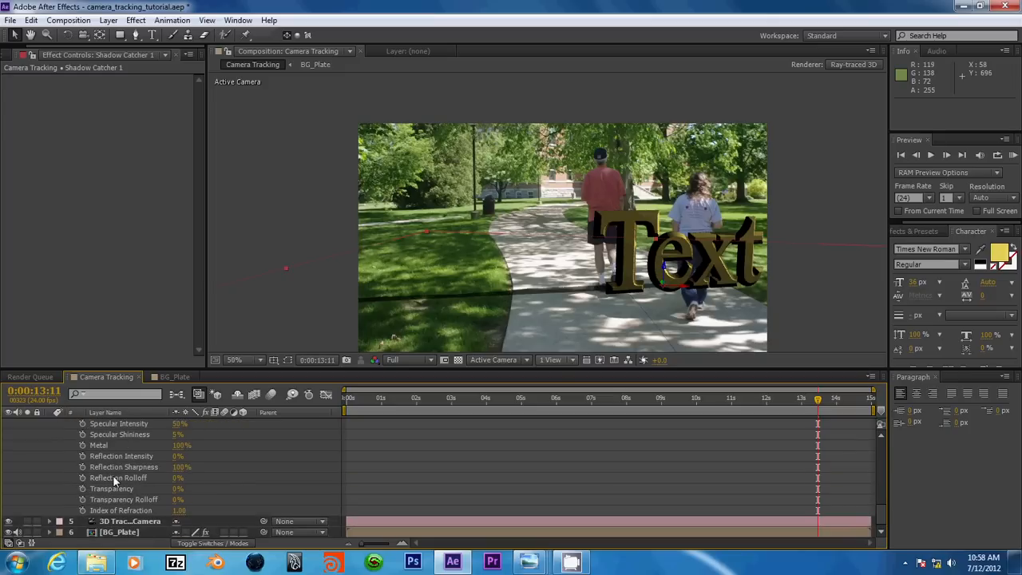
left_click(113, 489)
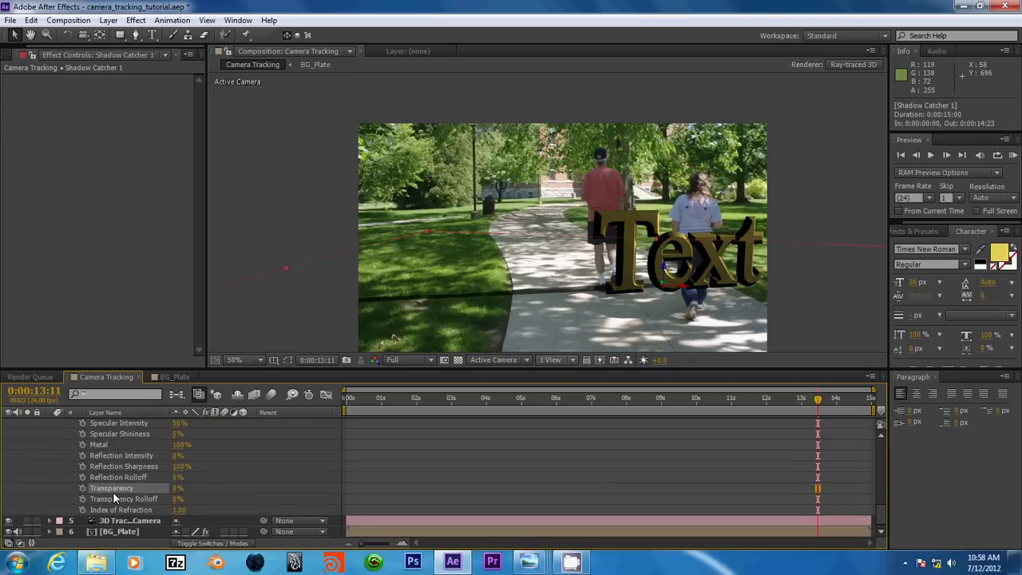
scroll(142, 490, "up", 2)
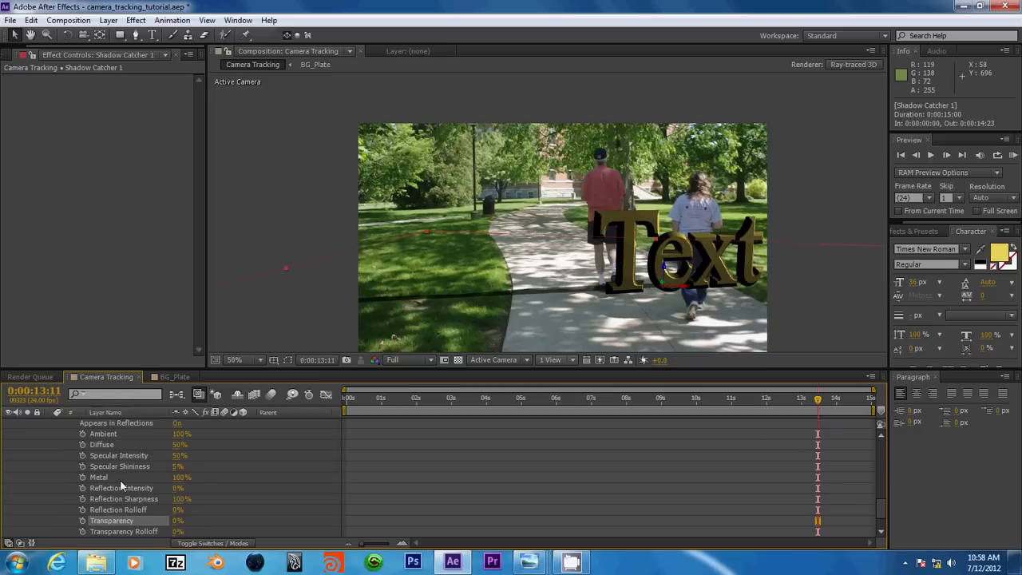
scroll(120, 479, "down", 2)
scroll(119, 478, "up", 10)
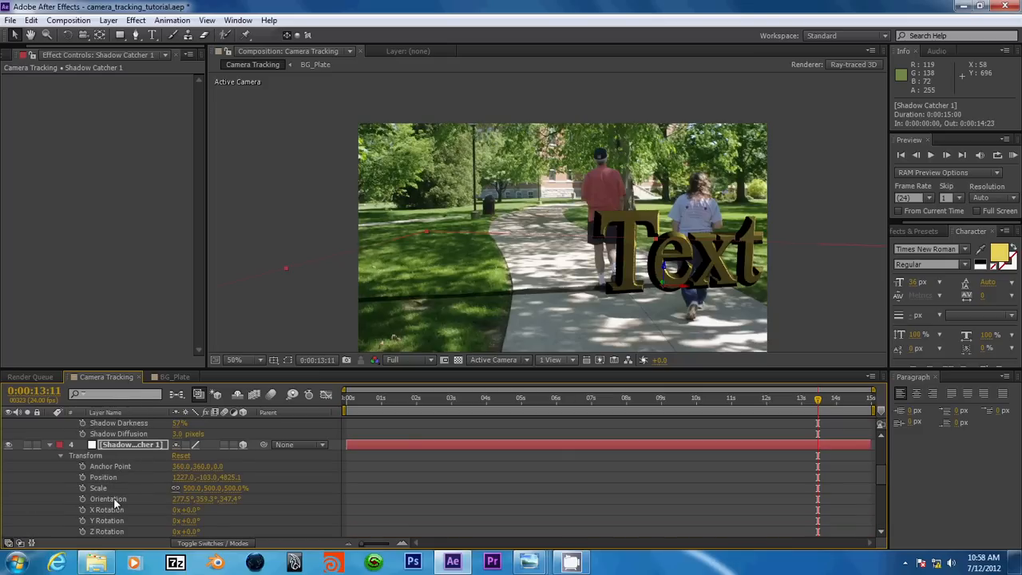
Set the Y value of Light 1's position to -1900
scroll(113, 497, "up", 4)
left_click(120, 445)
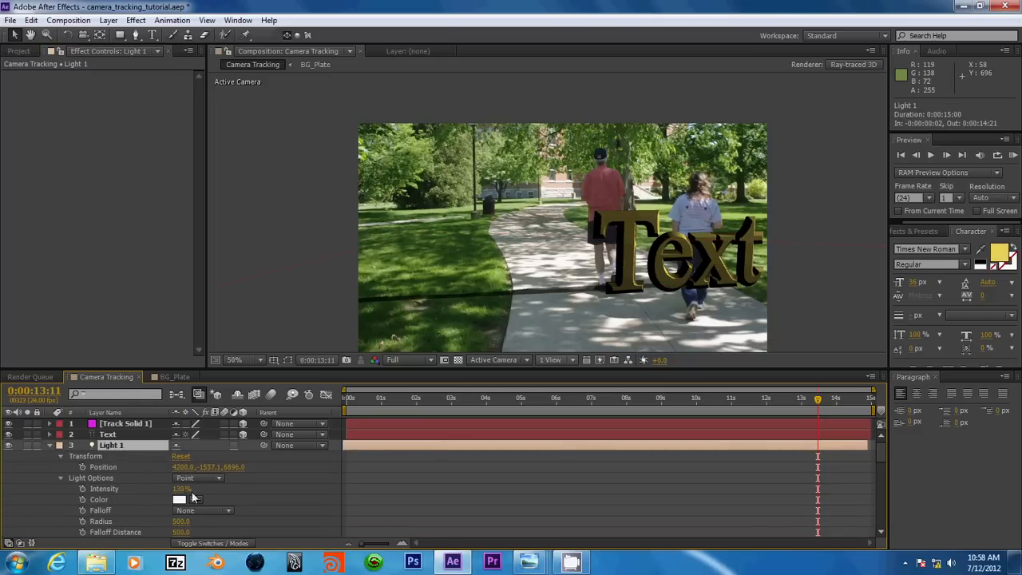
left_click(211, 468)
key("Return")
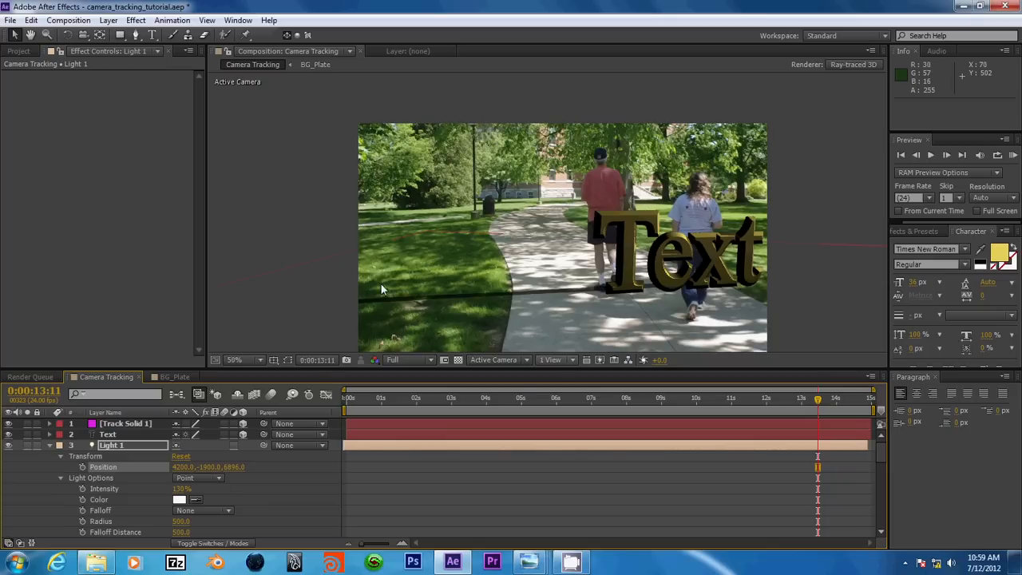
In the Top view, move Light 1 along the X axis to 5440
key("period")
left_click(514, 360)
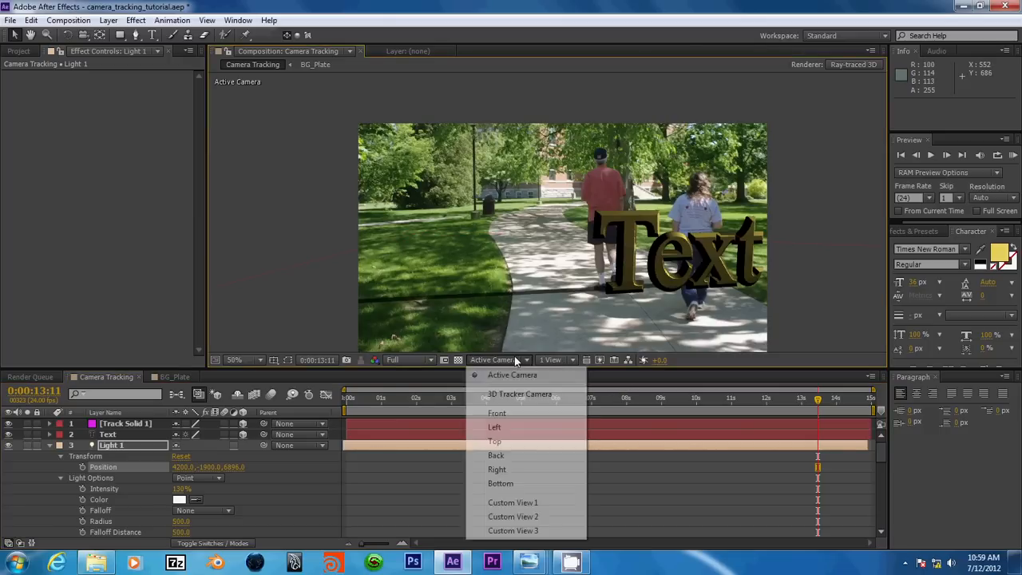
left_click(502, 443)
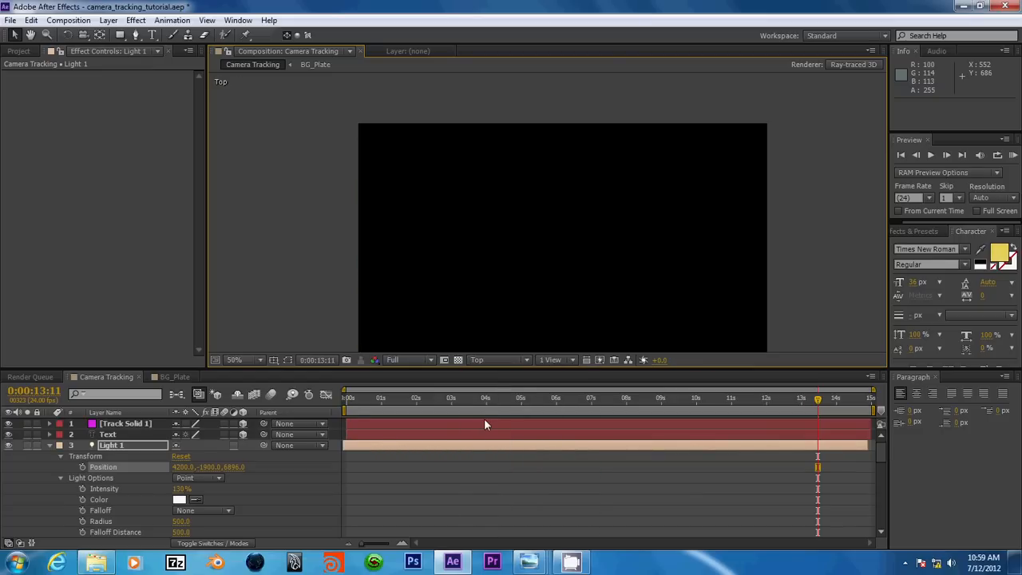
scroll(474, 262, "down", 8)
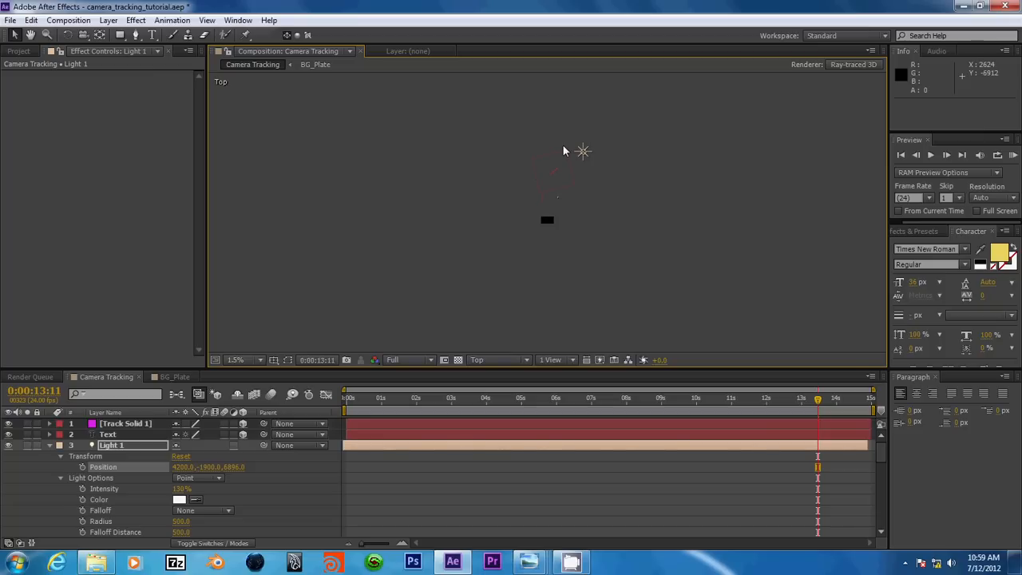
scroll(550, 159, "up", 2)
key("period")
key("period")
left_click_drag(343, 199, 417, 200)
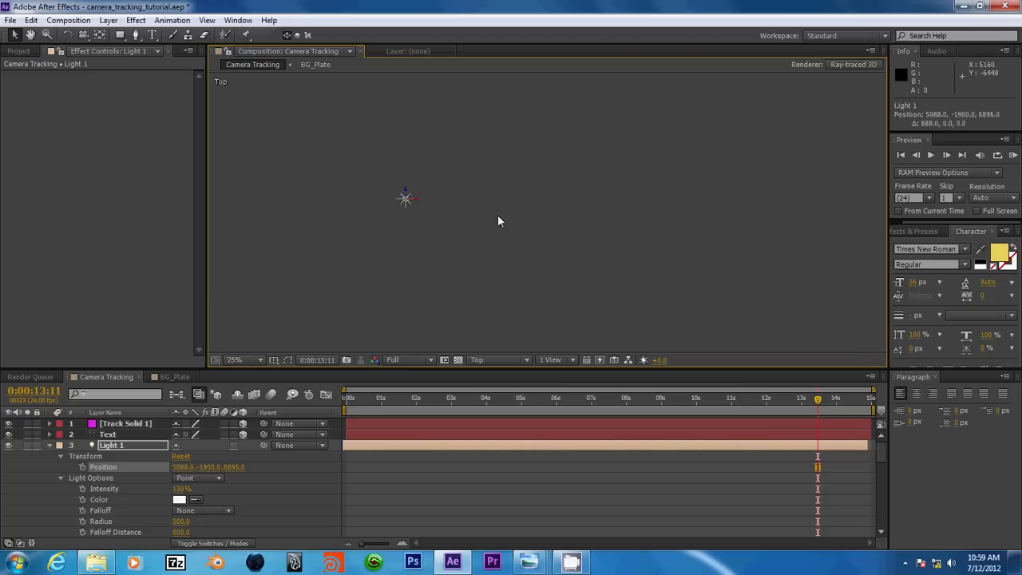
left_click_drag(497, 221, 541, 229)
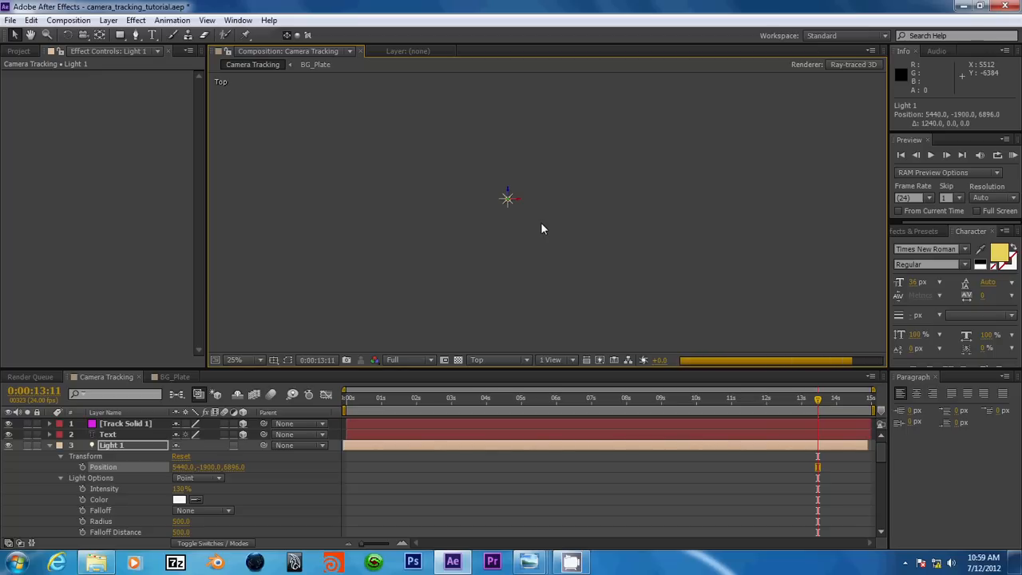
Move Light 1 farther back along the Z axis to 7764
key("comma")
key("comma")
key("period")
key("period")
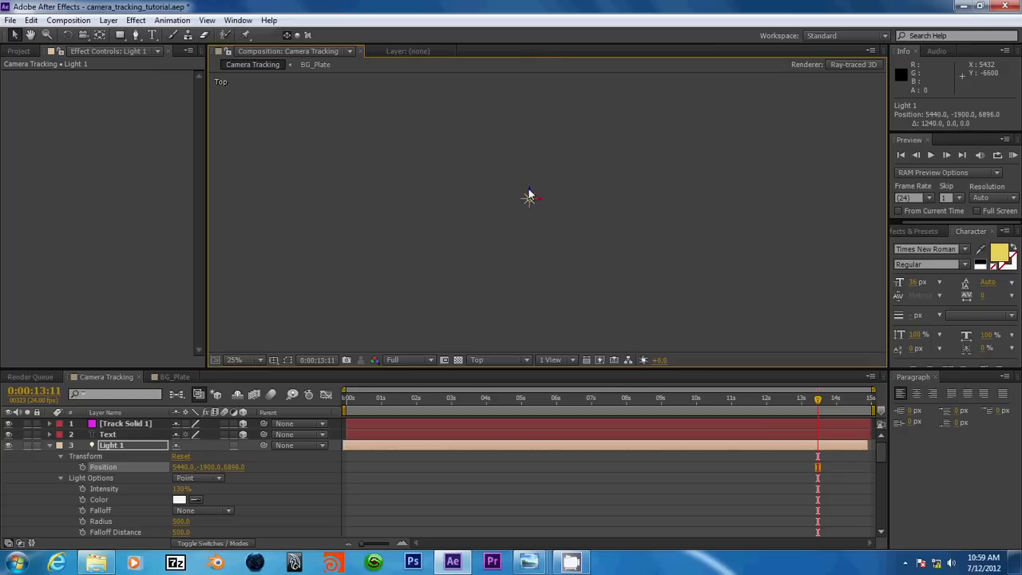
left_click_drag(528, 196, 530, 50)
Return to the Active Camera view with the whole frame shown at 50% to inspect the relit text
key("comma")
key("comma")
left_click(481, 361)
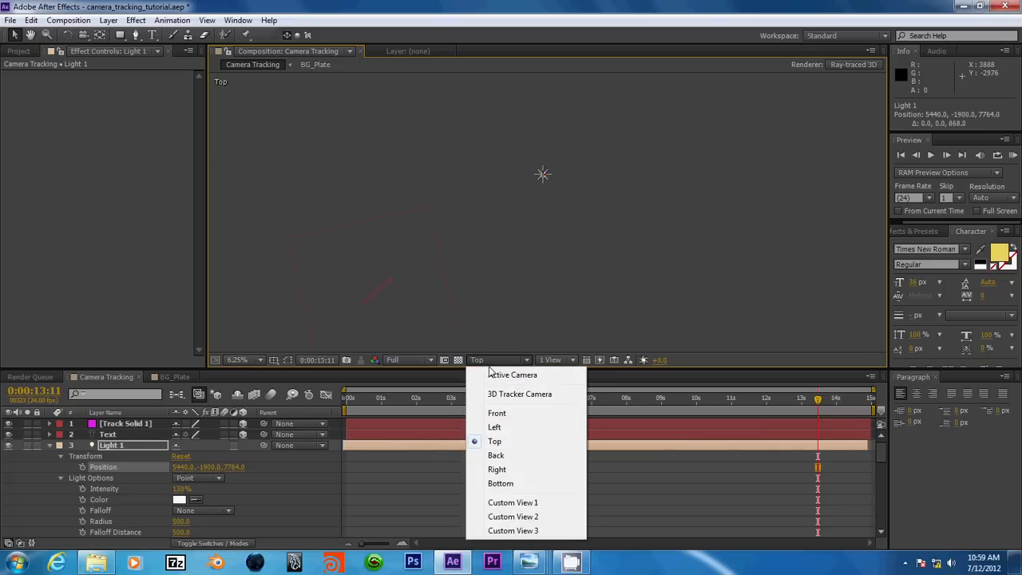
left_click(503, 374)
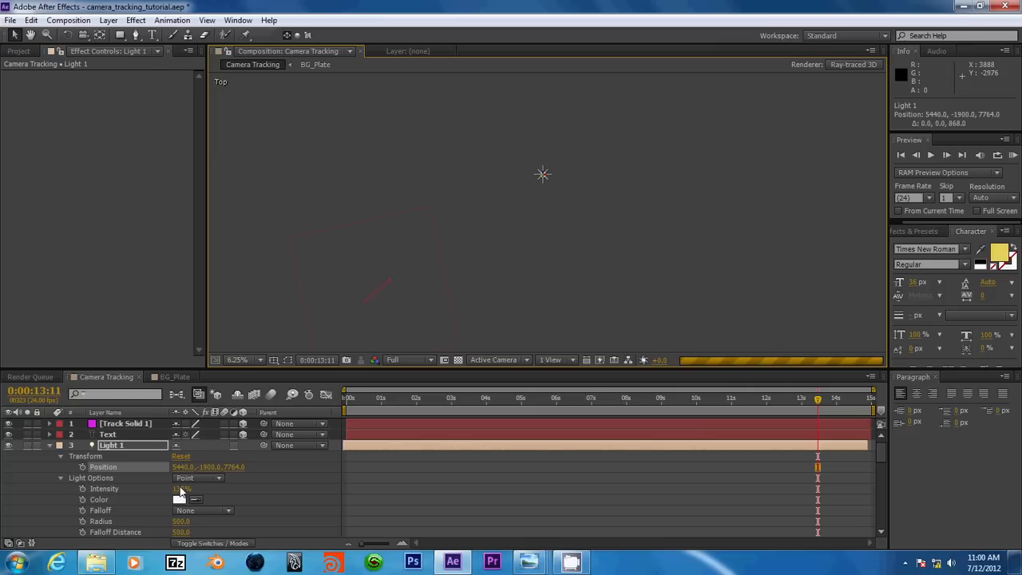
scroll(411, 228, "down", 2)
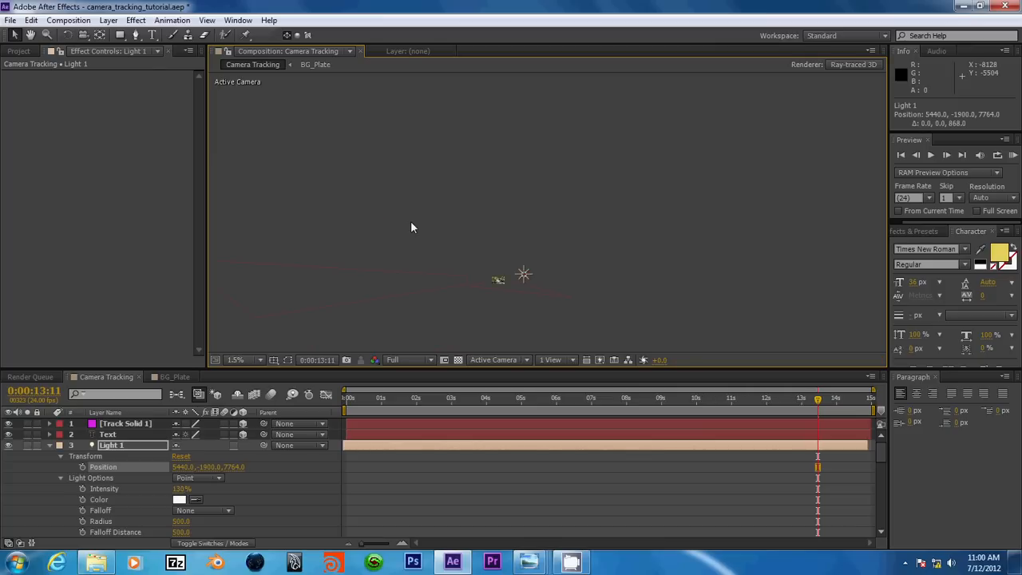
left_click(235, 360)
left_click(268, 129)
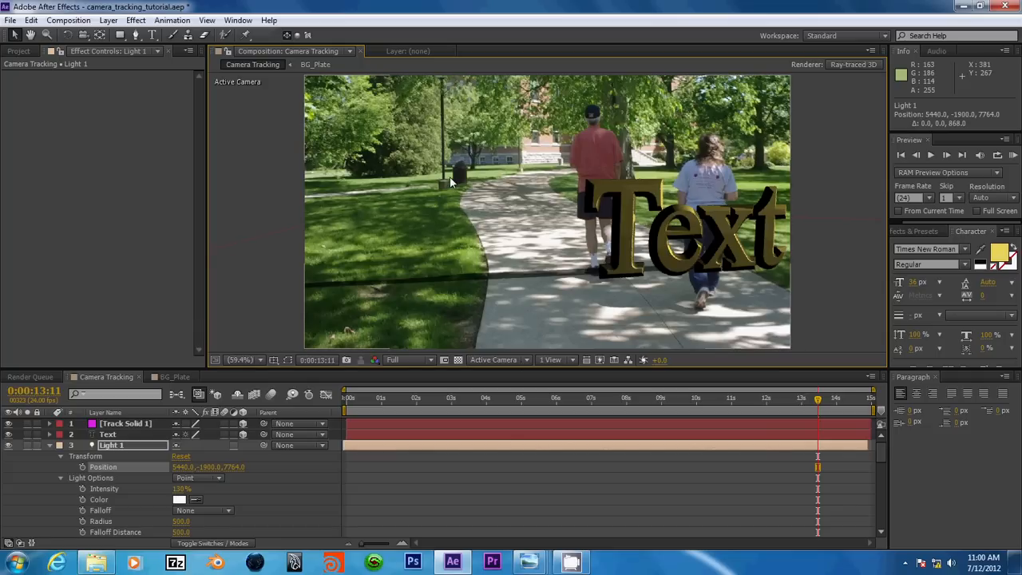
scroll(451, 182, "down", 1)
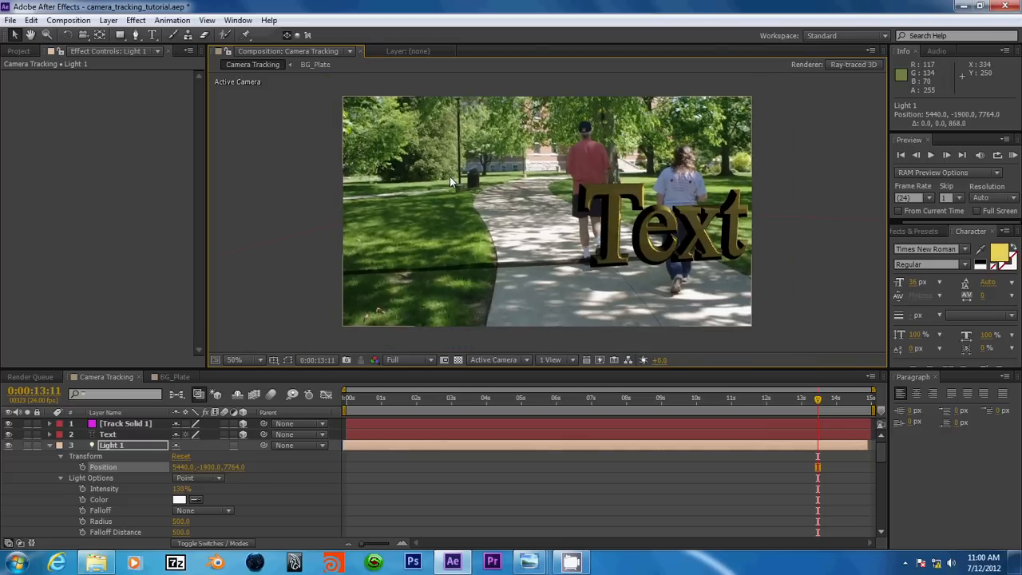
Go to 0:00:10:02 and set the Y value of Light 1's position to -2500
left_click(699, 401)
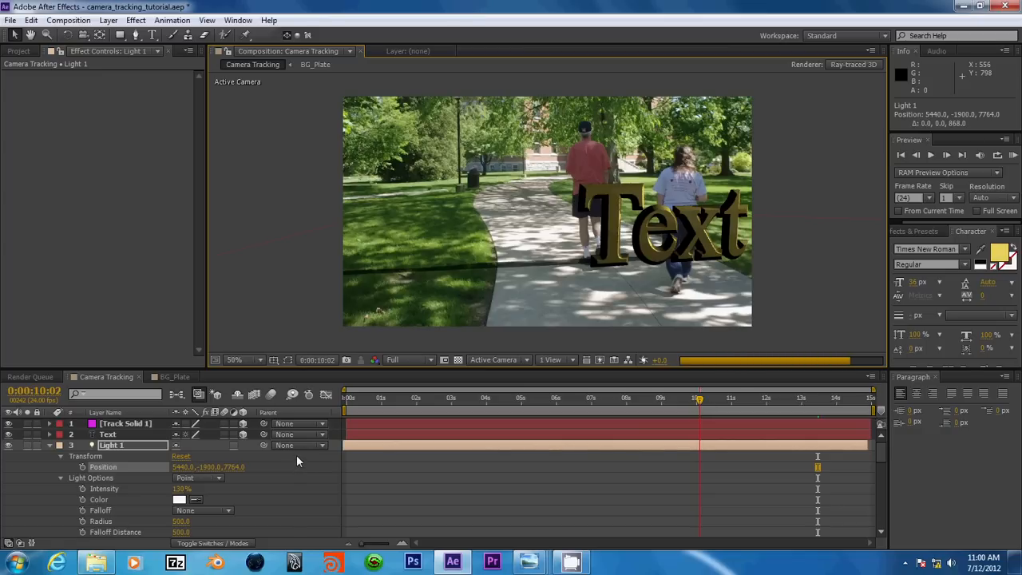
key("space")
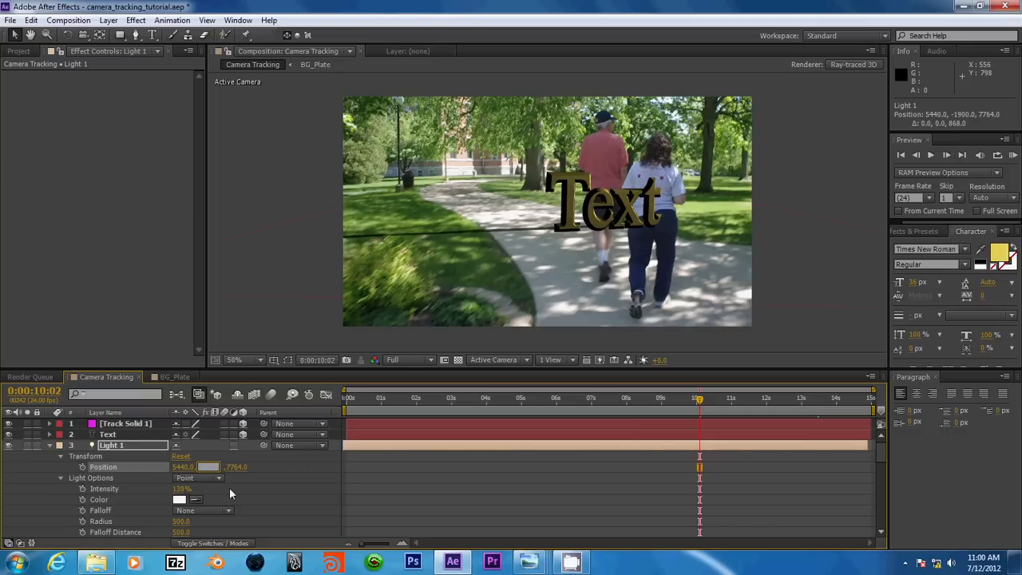
key("Return")
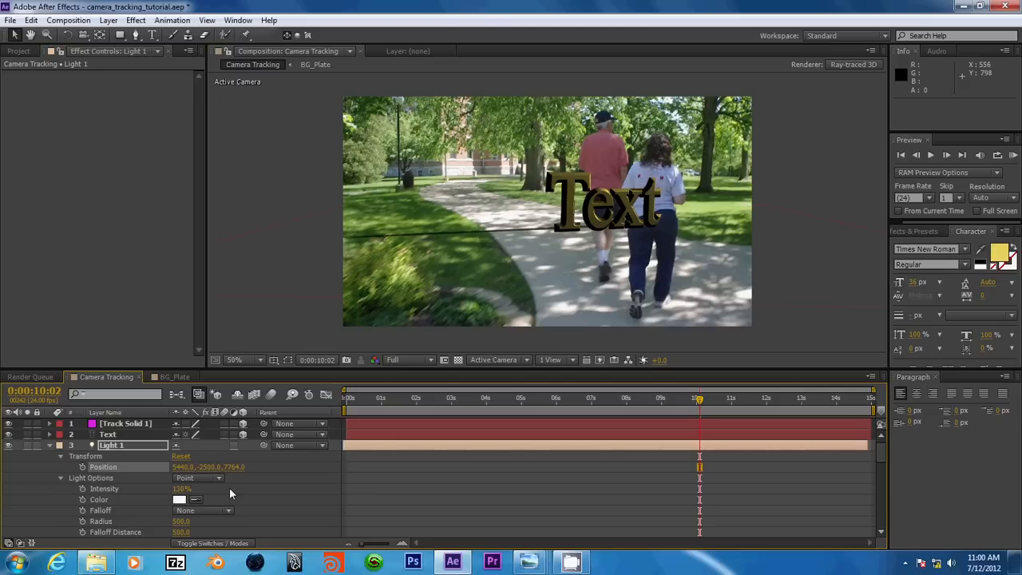
Collapse Light 1 and Shadow Catcher 1, expand the 3D Tracker Camera and turn its Depth of Field on
left_click(49, 445)
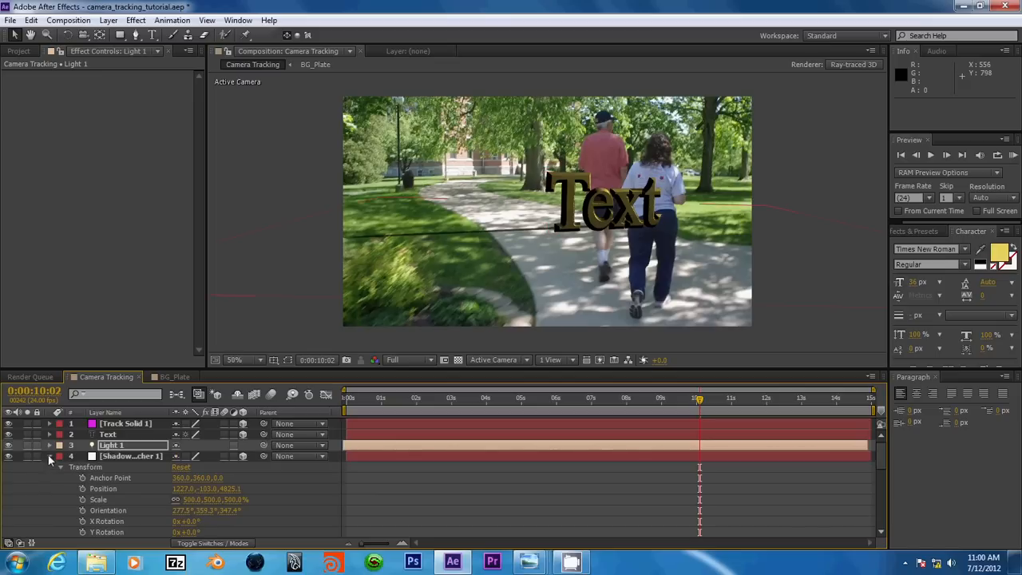
left_click(49, 456)
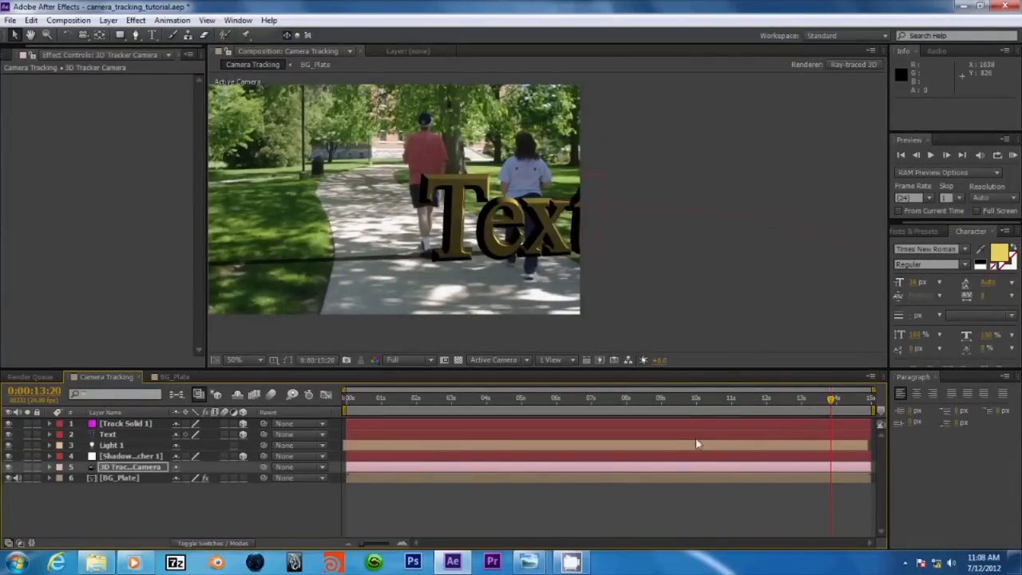
left_click(49, 468)
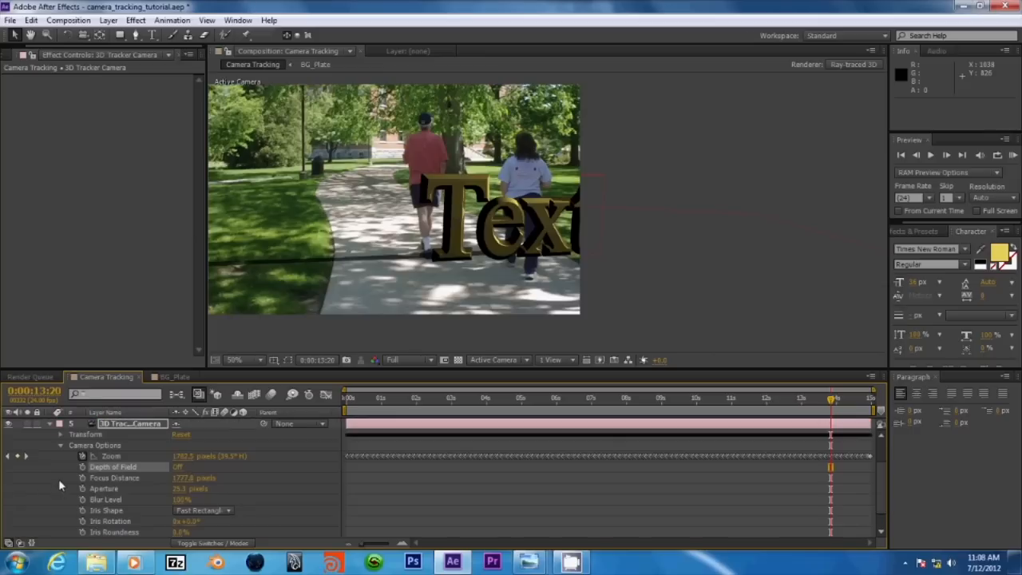
left_click(178, 467)
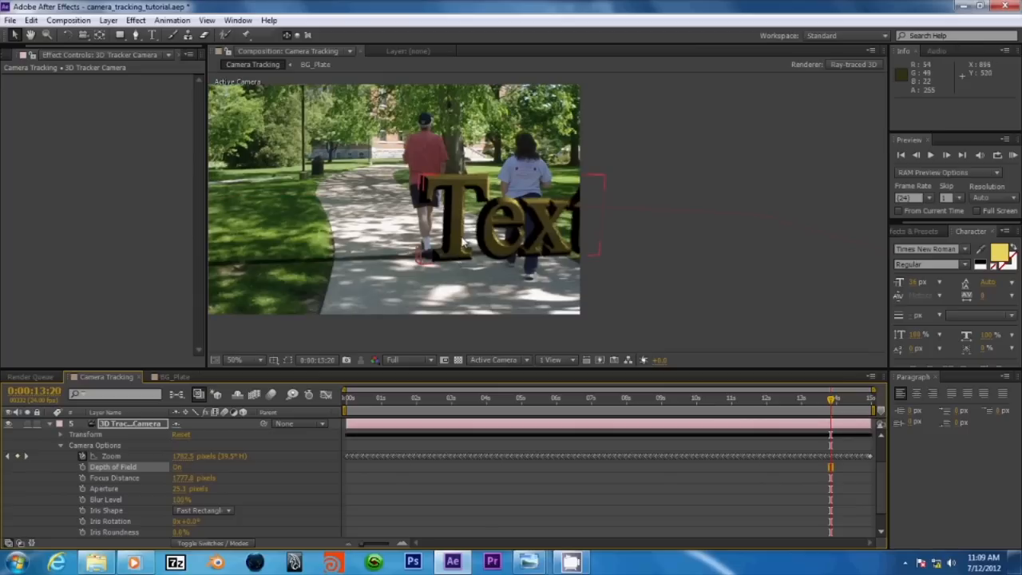
Set the 3D Tracker Camera's Focus Distance to 2900 pixels, trying 3000 and 2000 first
scroll(479, 262, "up", 2)
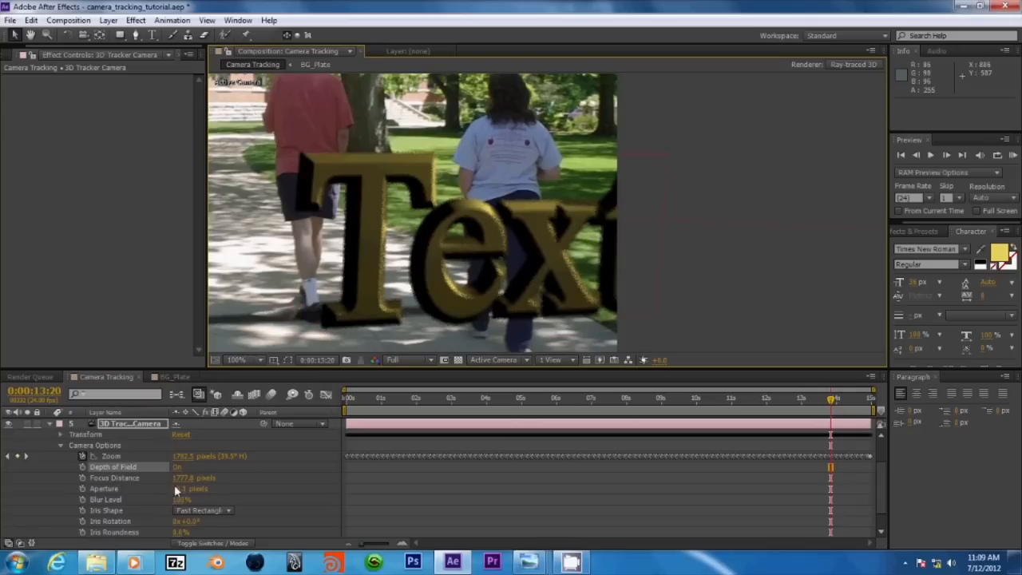
left_click(183, 478)
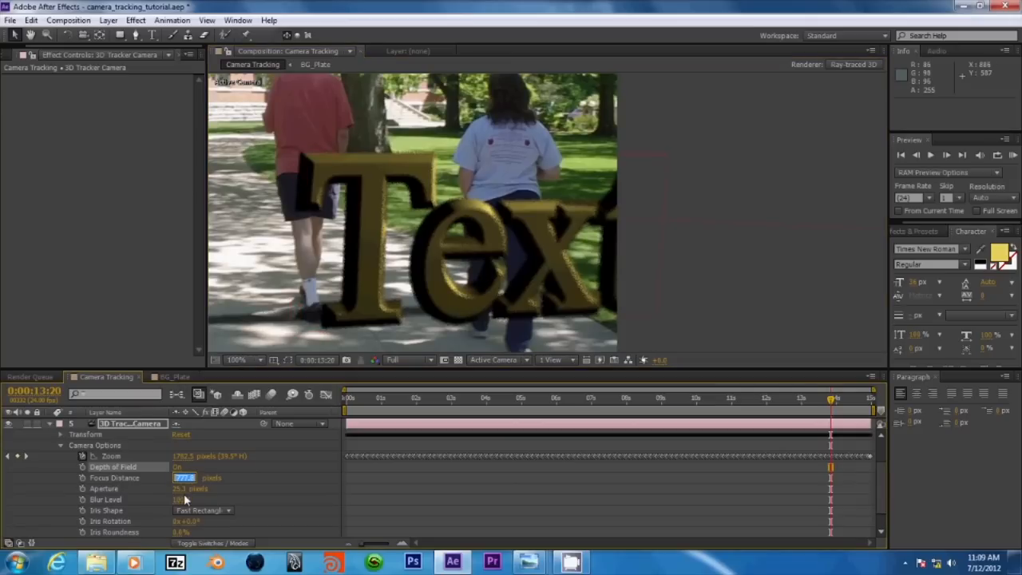
type("3000")
key("Return")
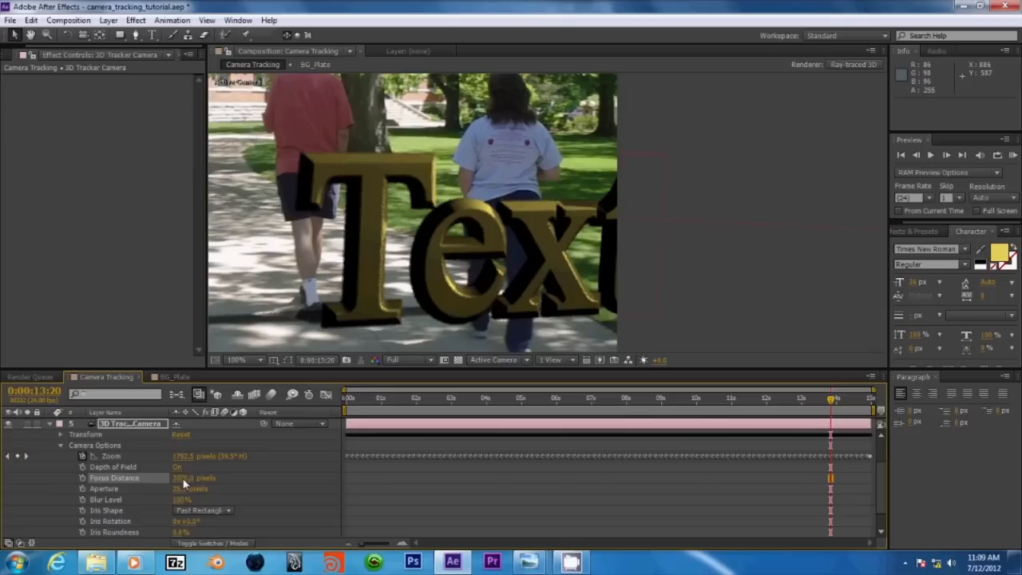
left_click(183, 479)
type("2000")
key("Return")
left_click(183, 479)
key("Return")
Go to 0:00:00:07 and examine the focus of the distant text up close
scroll(310, 157, "down", 1)
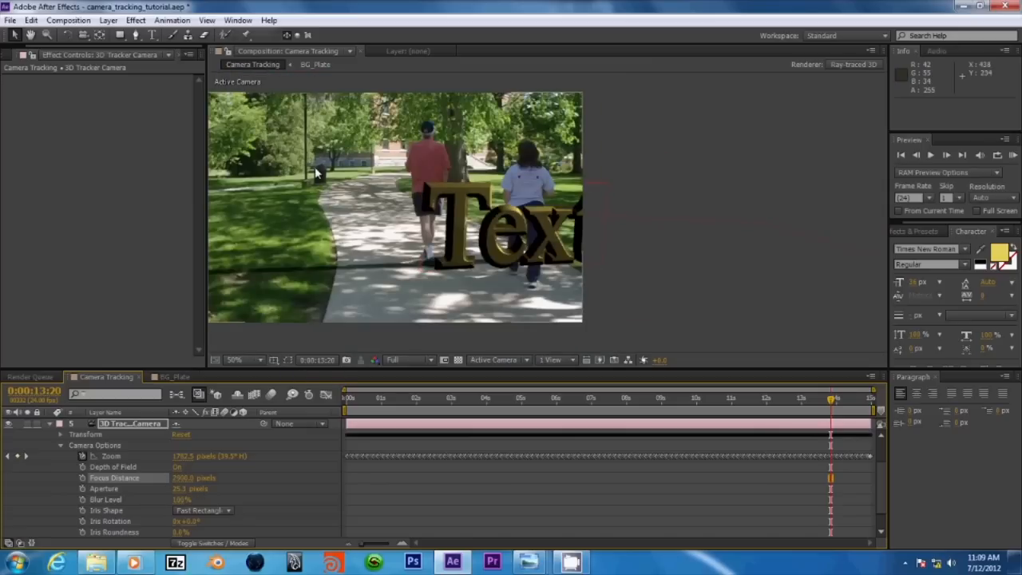
left_click_drag(315, 168, 363, 191)
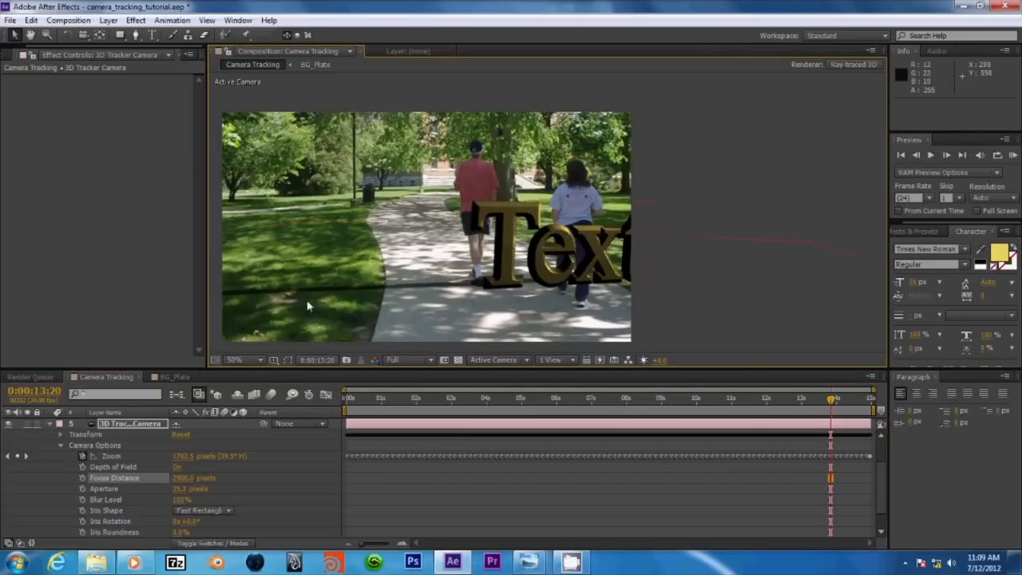
left_click(356, 398)
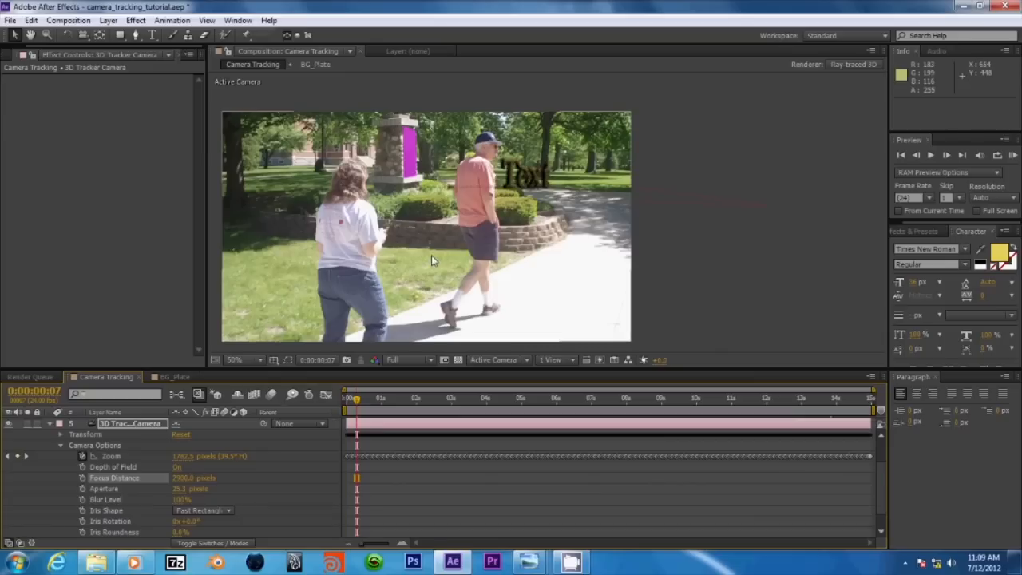
scroll(380, 276, "up", 2)
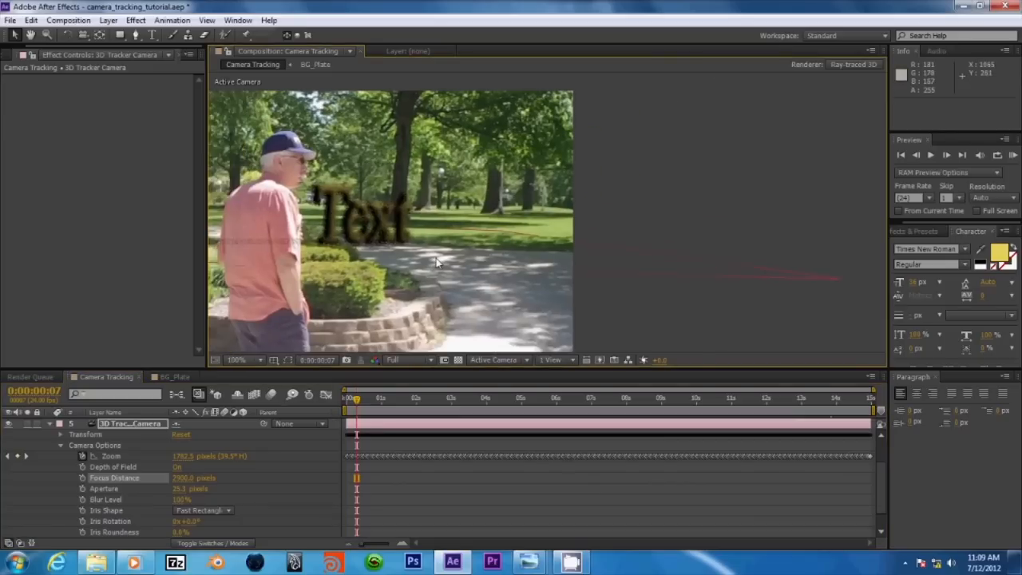
left_click_drag(503, 308, 542, 340)
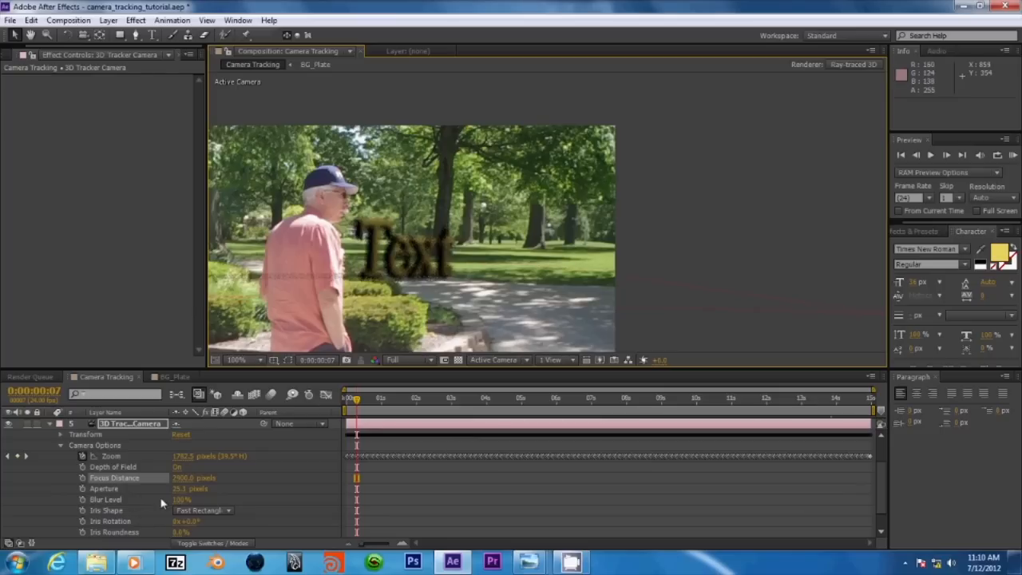
Set the 3D Tracker Camera's Aperture to 8 pixels, trying 10 first
left_click(185, 488)
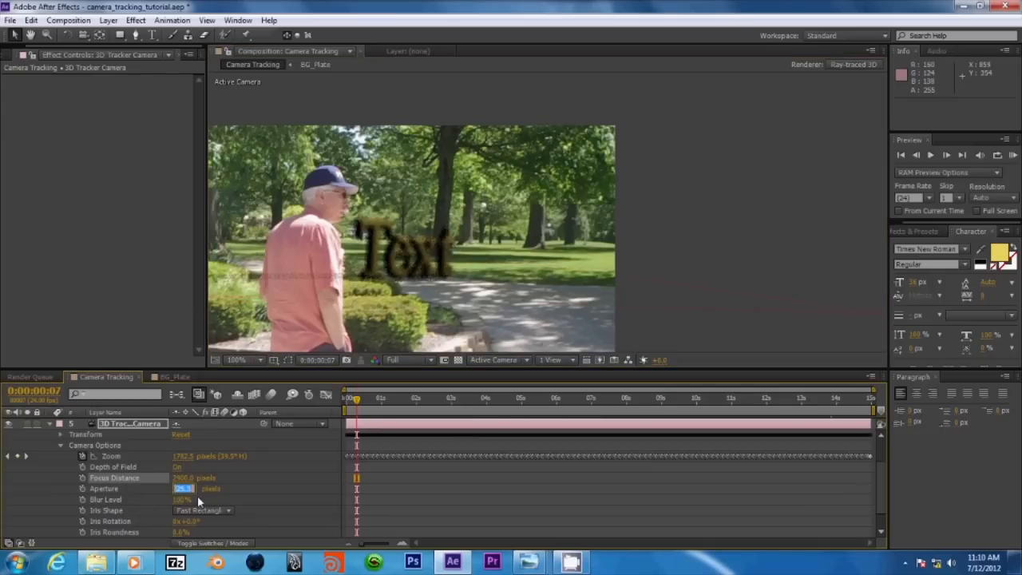
type("10")
key("Return")
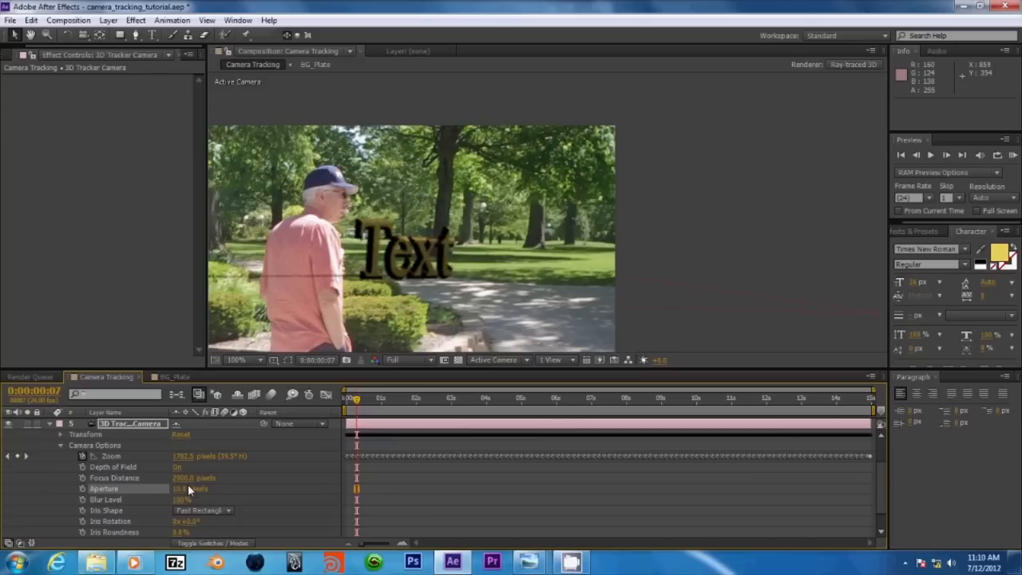
left_click(179, 491)
type("8")
key("Return")
scroll(131, 520, "down", 1)
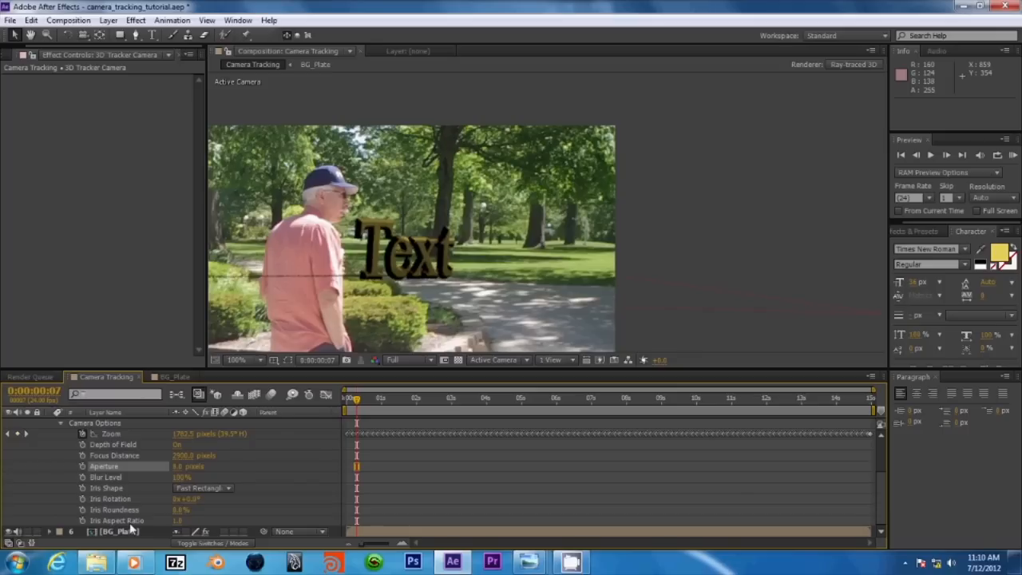
Set the Camera Tracking composition's Ray-traced 3D renderer to Ray-tracing Quality 4 with the Cubic anti-aliasing filter
scroll(125, 522, "up", 1)
scroll(125, 522, "down", 1)
left_click(834, 64)
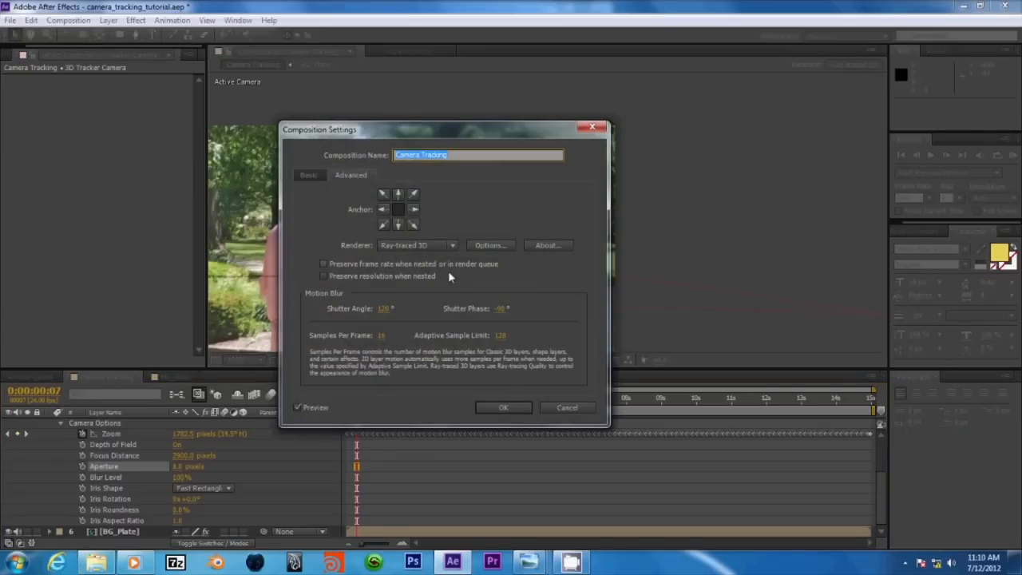
left_click(491, 244)
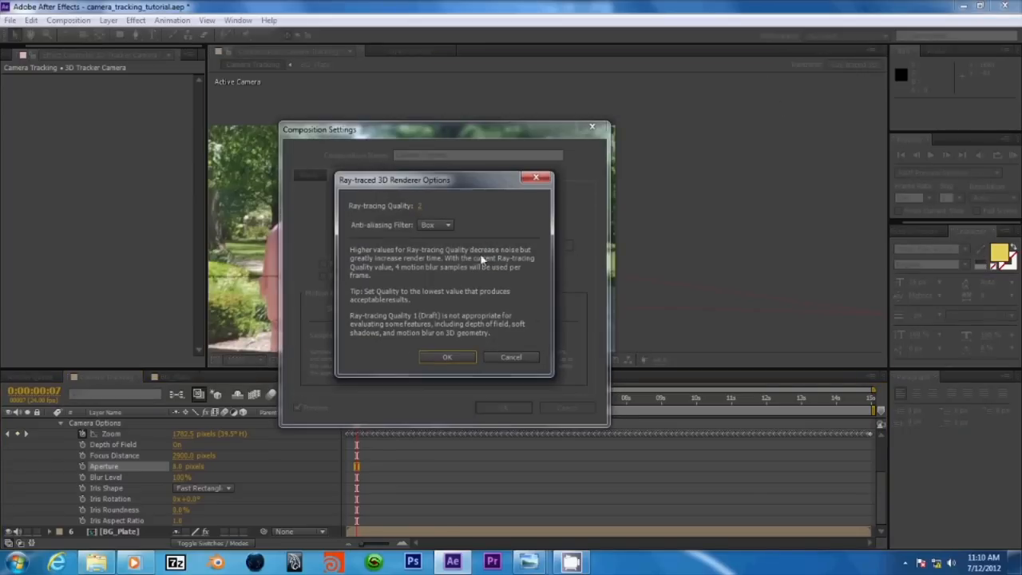
left_click(420, 206)
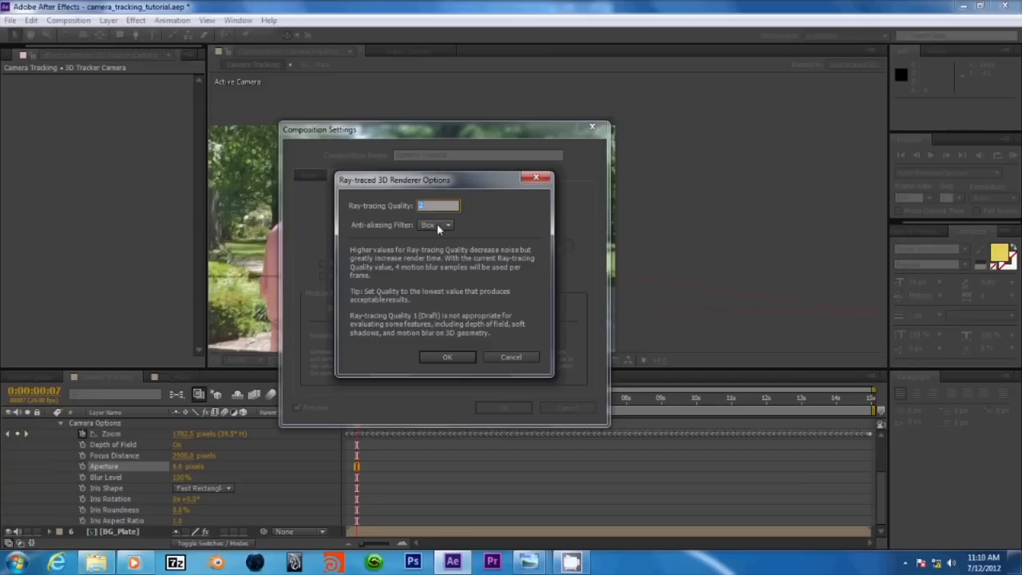
type("4")
left_click(435, 224)
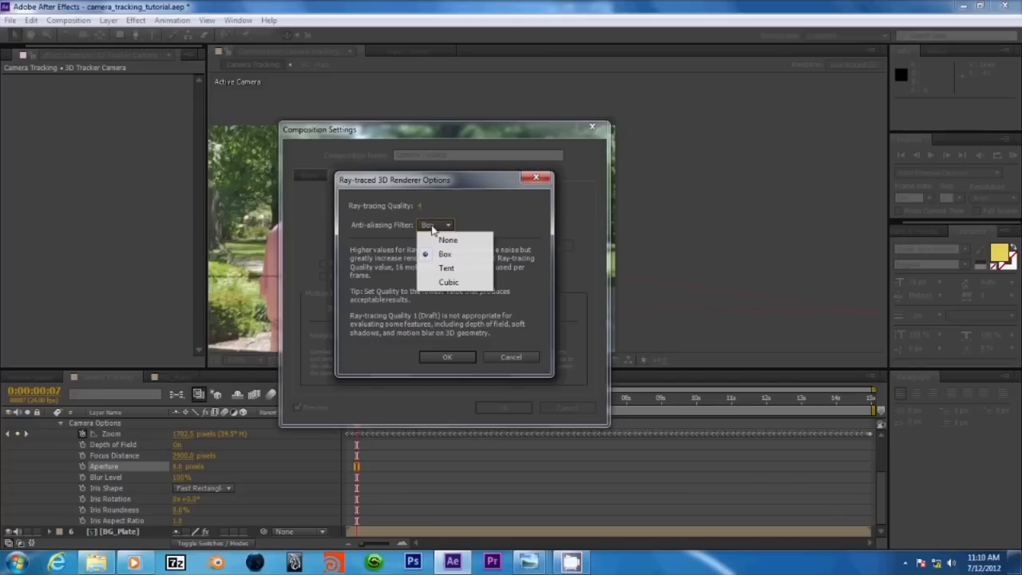
left_click(444, 282)
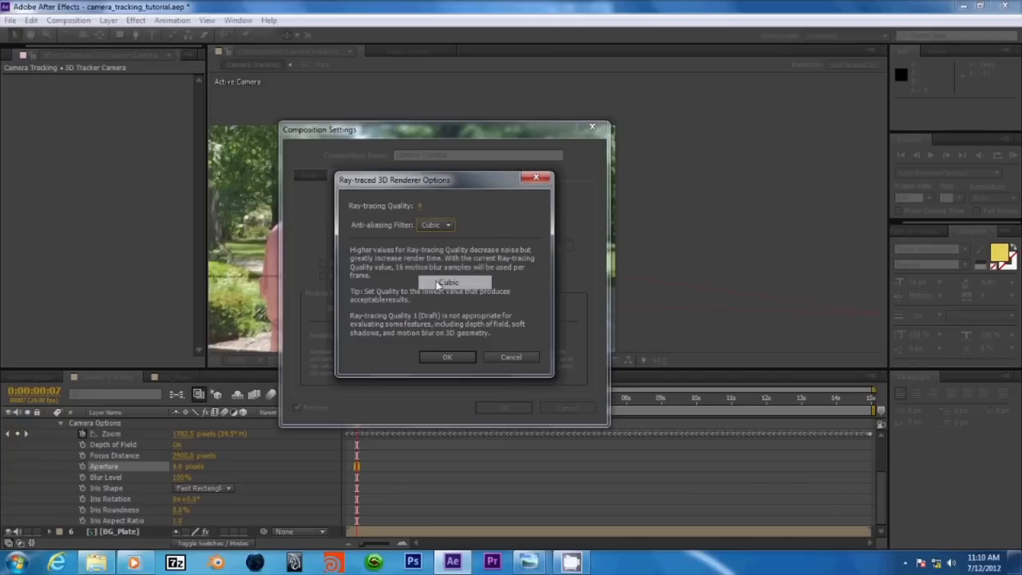
left_click(433, 357)
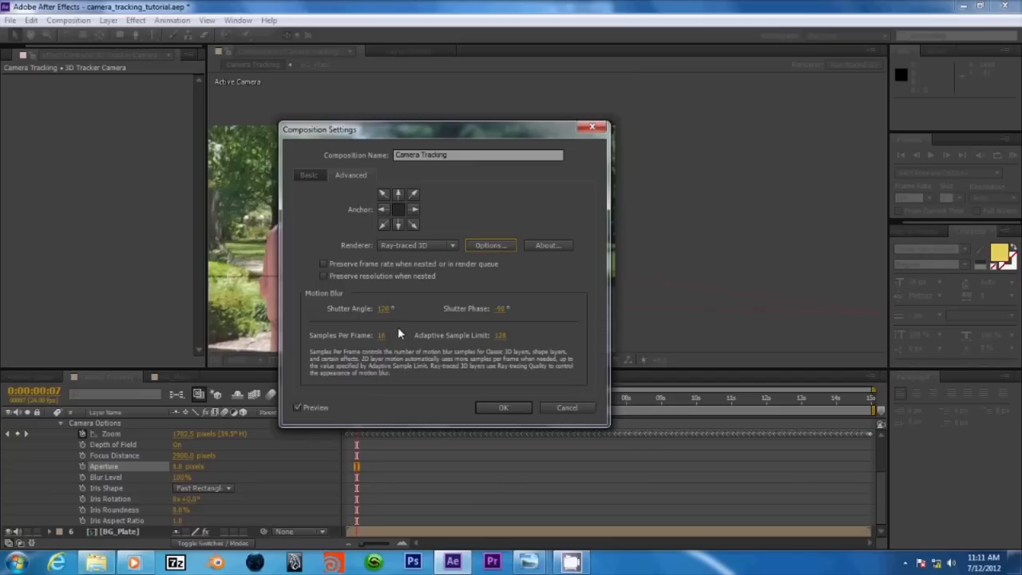
left_click(501, 407)
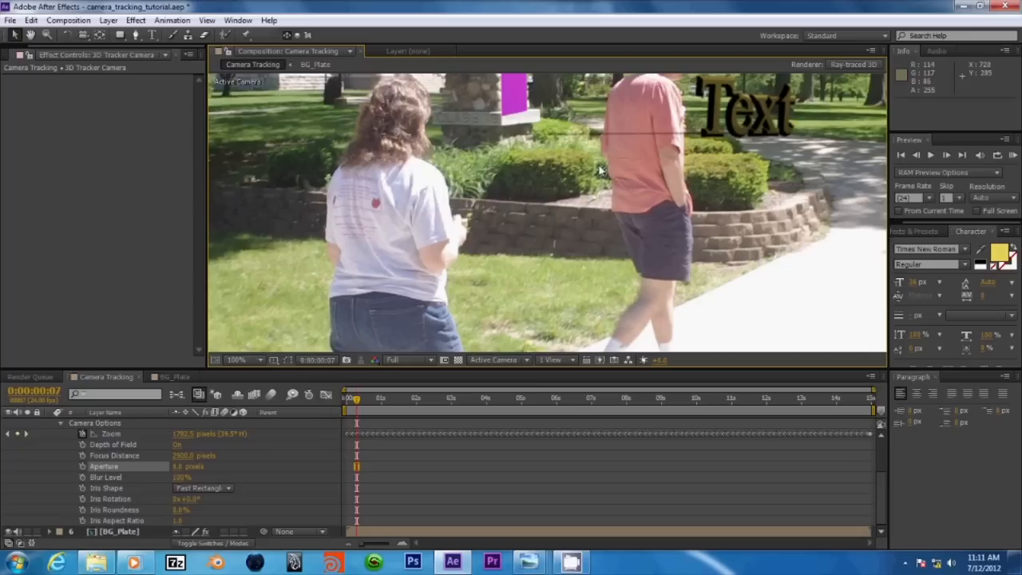
Examine the edges and blur of the rendered 3D text up close and in the wider shot
left_click_drag(600, 169, 444, 270)
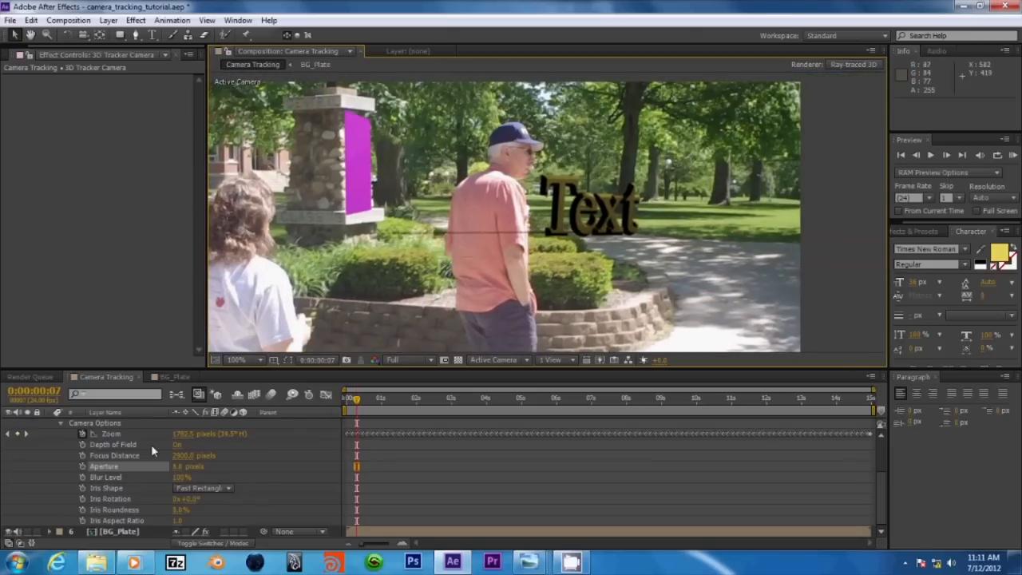
scroll(151, 443, "up", 3)
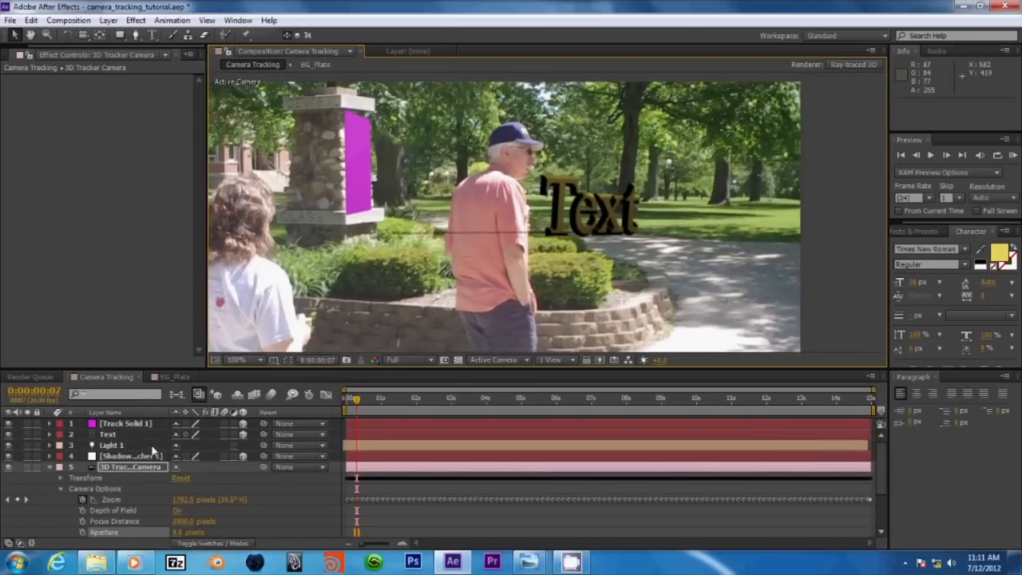
scroll(615, 173, "up", 1)
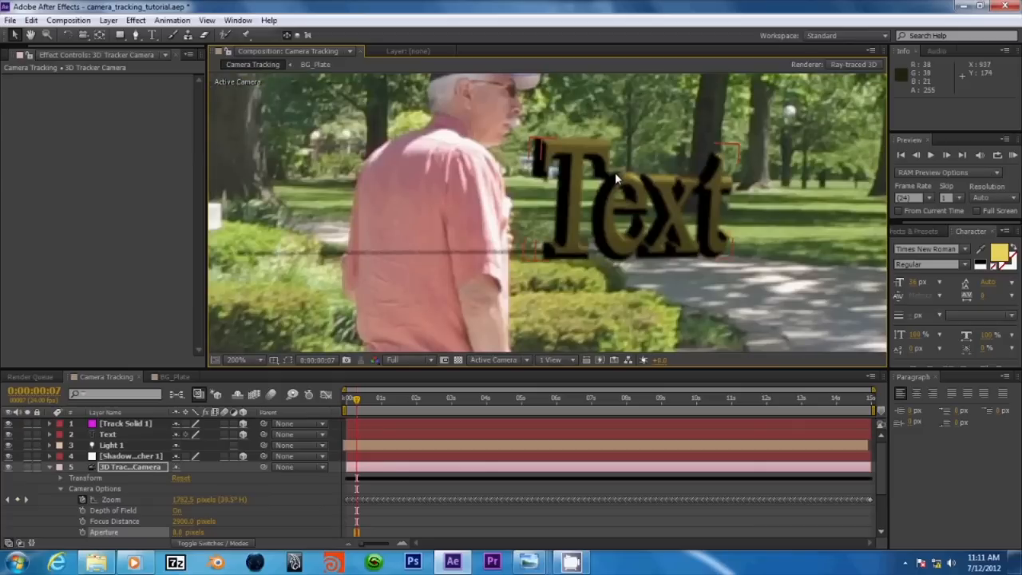
left_click_drag(614, 172, 542, 202)
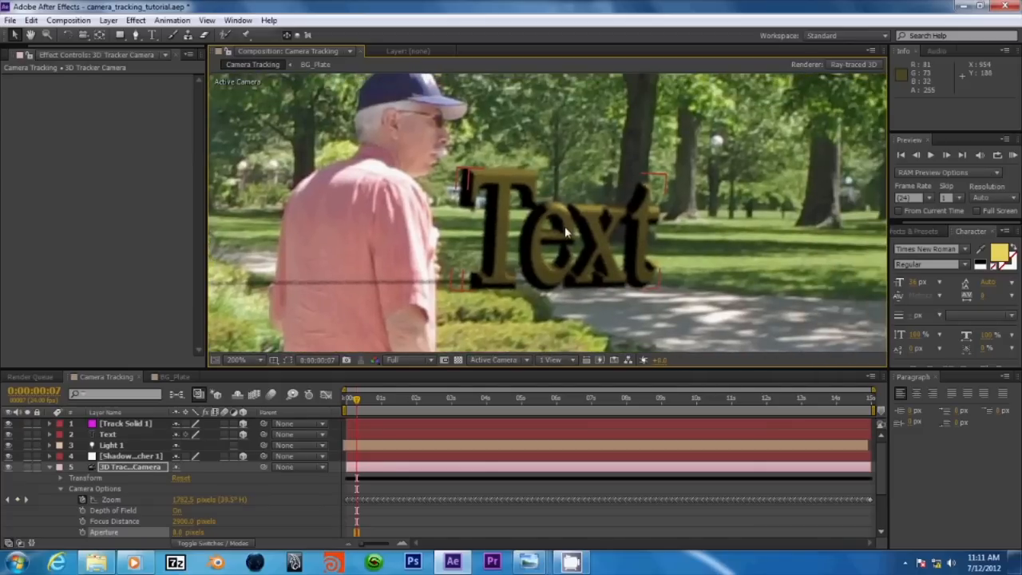
scroll(549, 202, "down", 2)
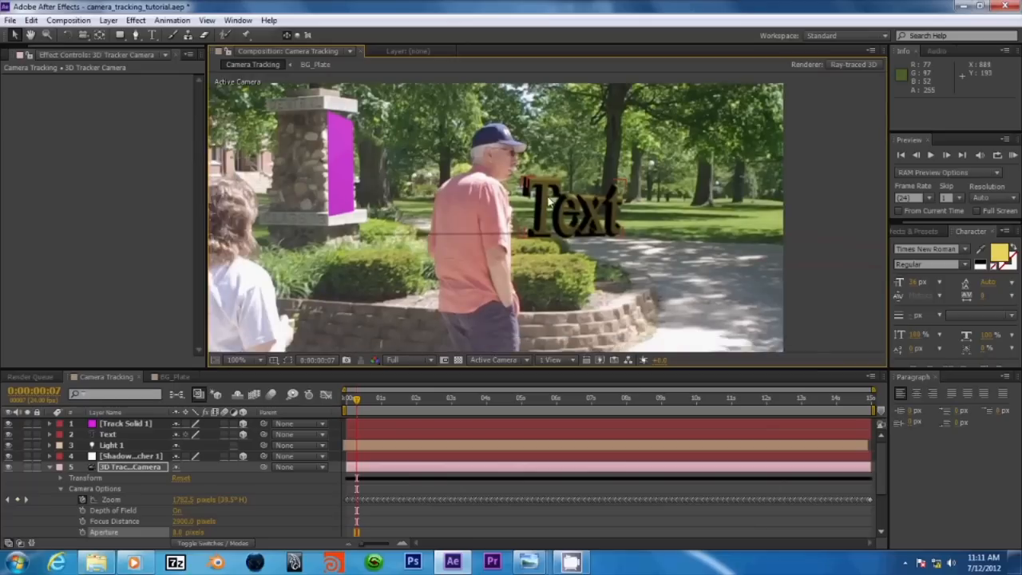
left_click_drag(549, 202, 593, 158)
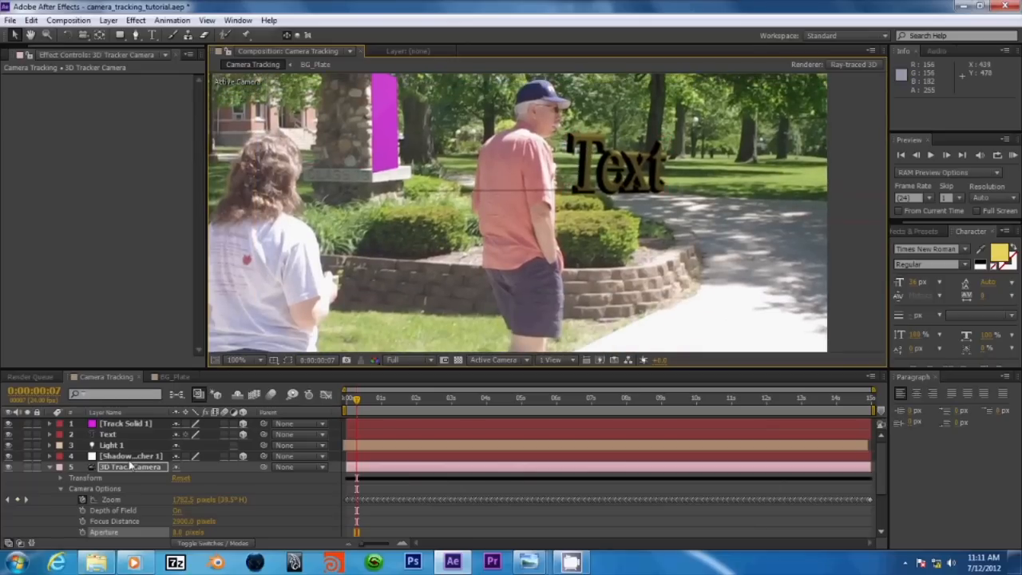
Collapse the 3D Tracker Camera's properties and switch to the Paint workspace
left_click(49, 467)
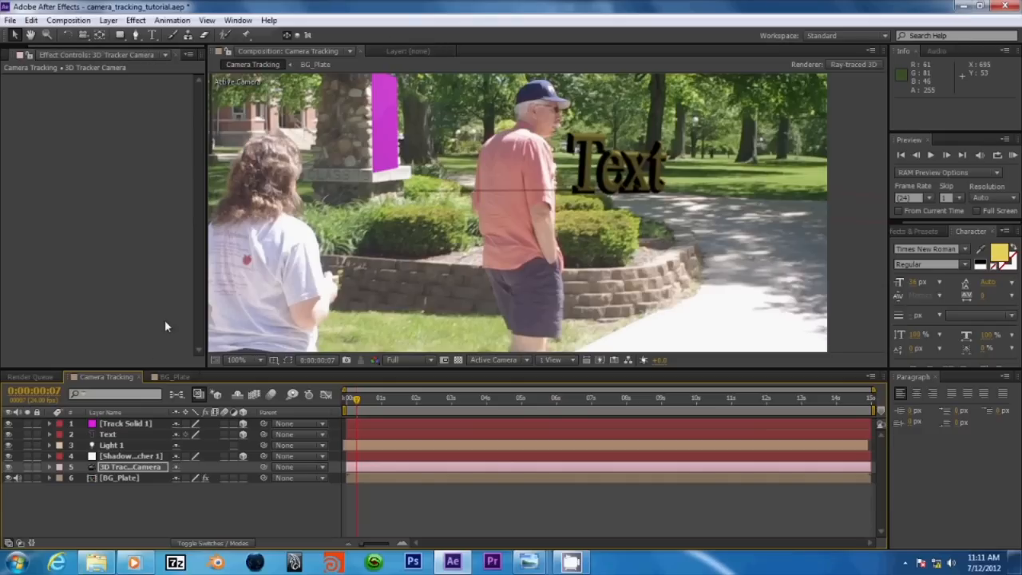
left_click(842, 32)
left_click(834, 121)
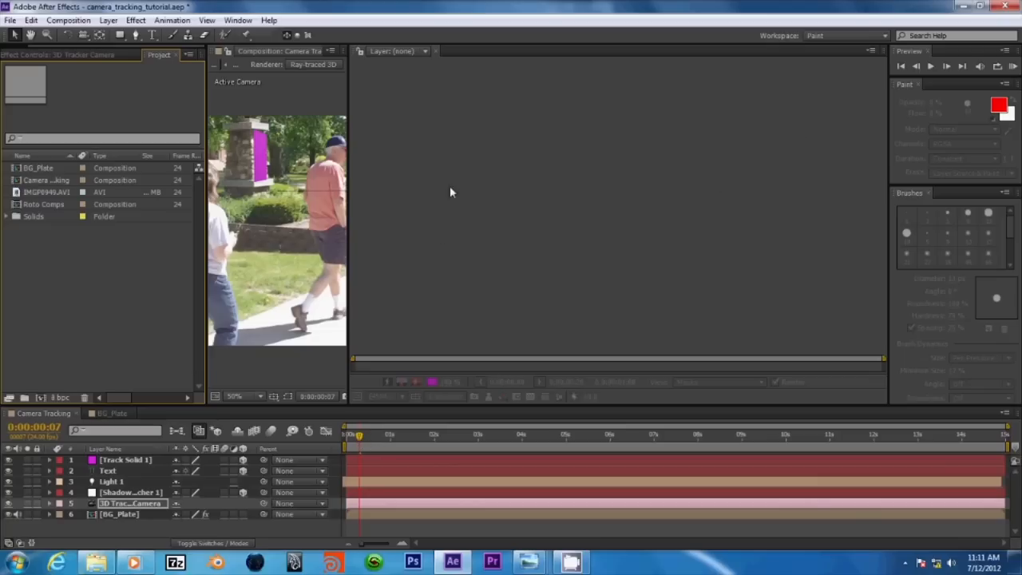
Duplicate the BG_Plate layer and rename the upper copy Roto 1
left_click(102, 515)
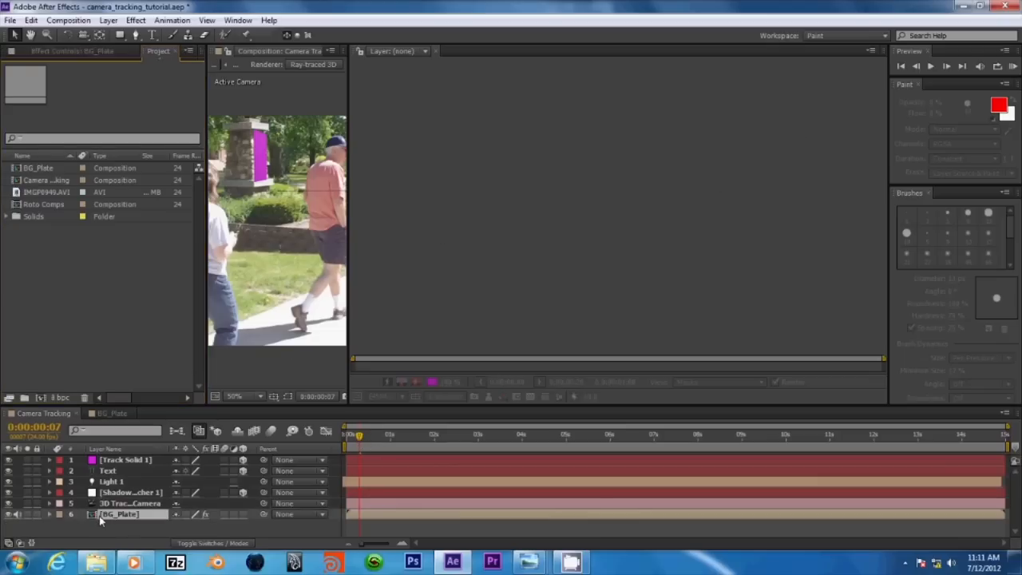
right_click(102, 517)
left_click(91, 515)
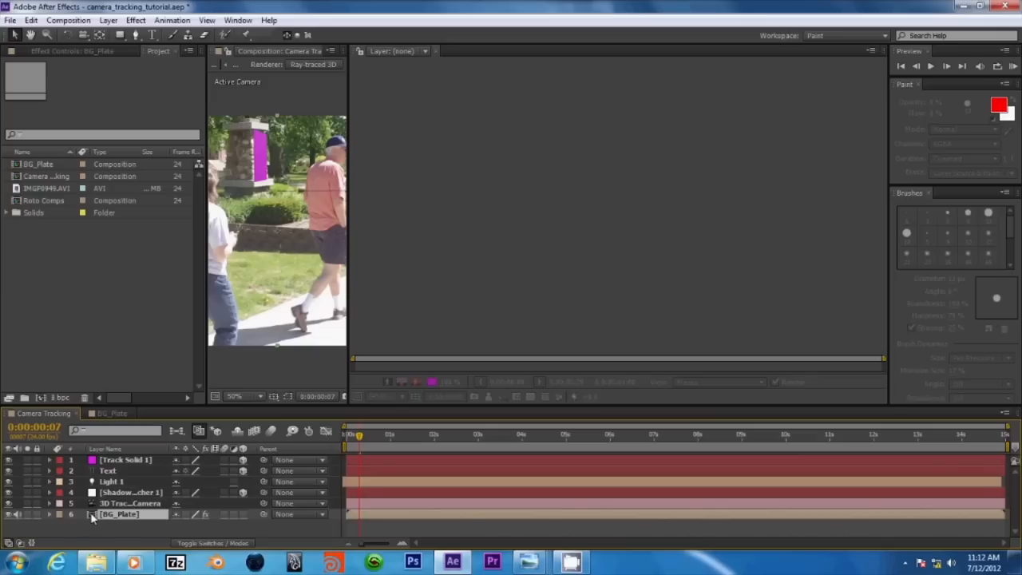
key("ctrl+d")
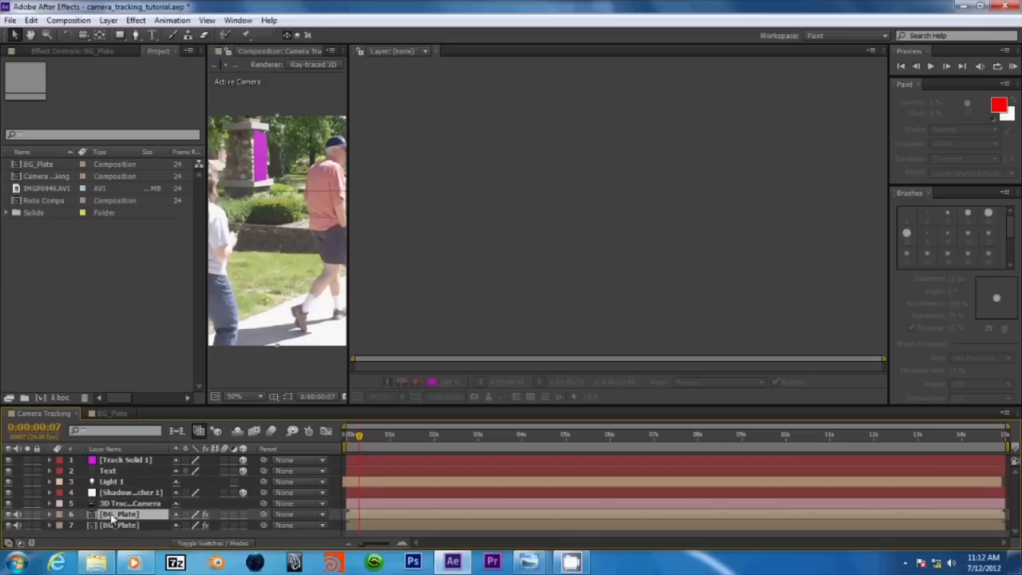
right_click(112, 519)
left_click(121, 509)
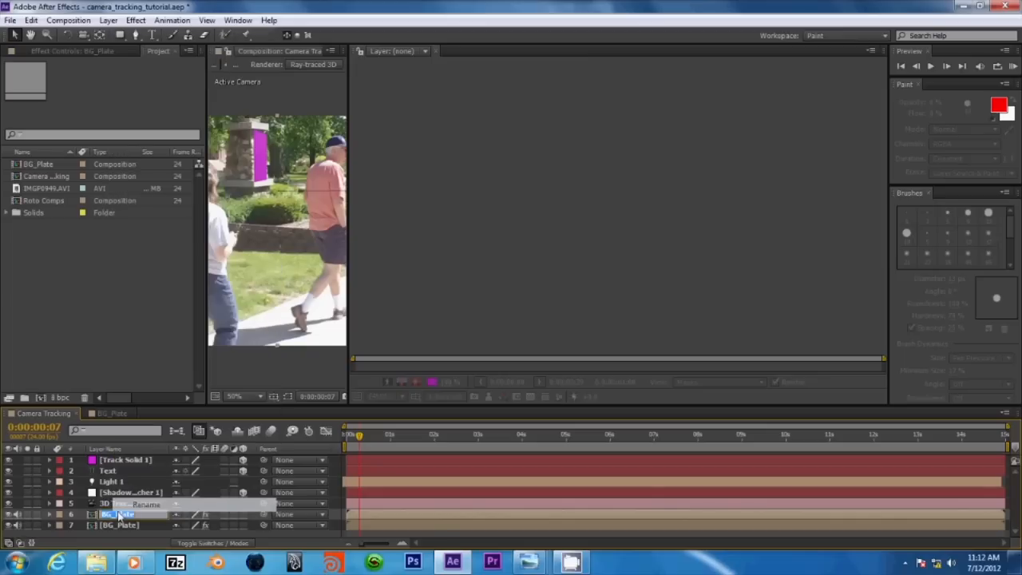
type("Rot")
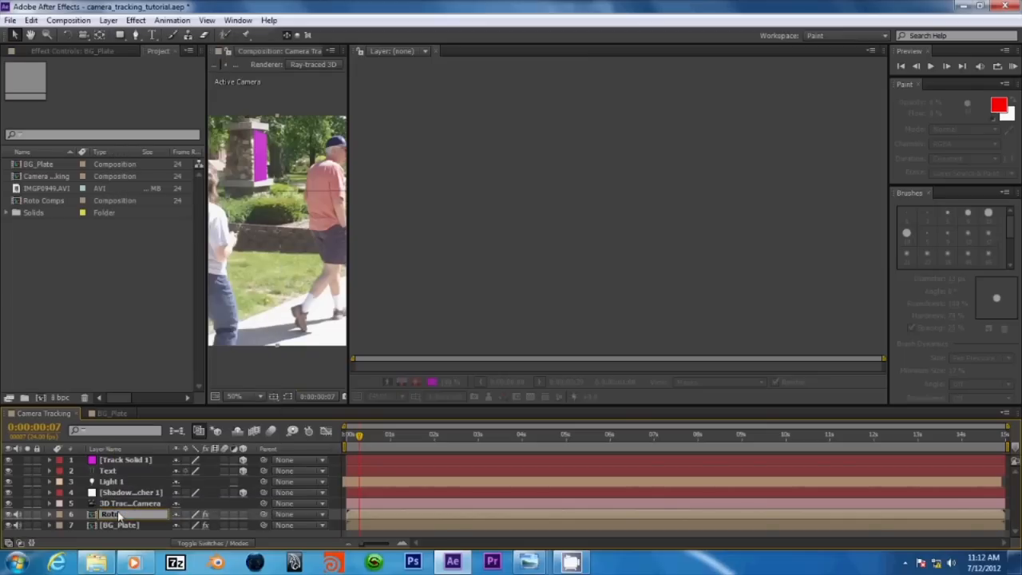
type("o 1")
key("Return")
Expand the Roto 1 layer and delete all of its effects
left_click(51, 515)
left_click(86, 508)
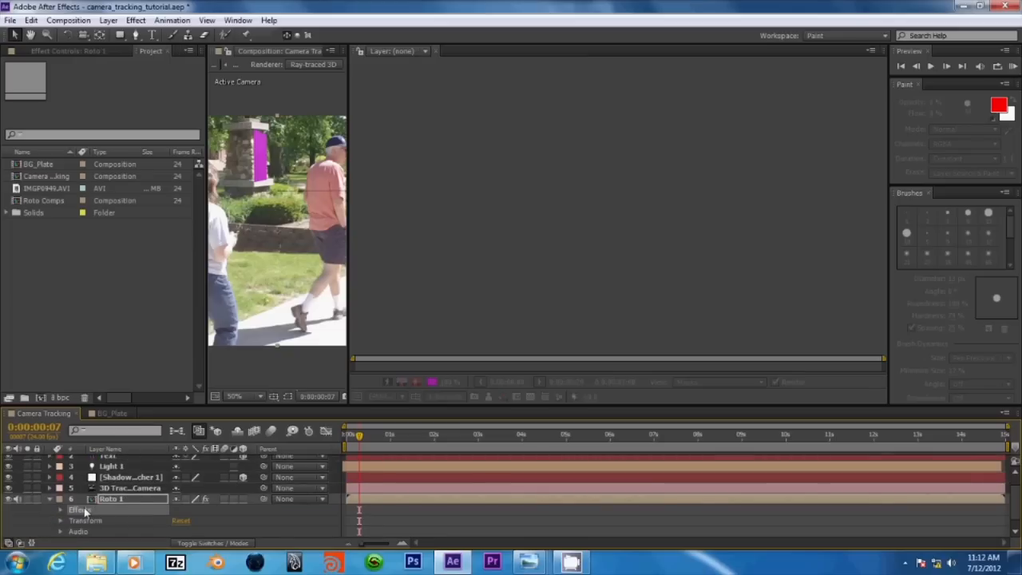
key("Delete")
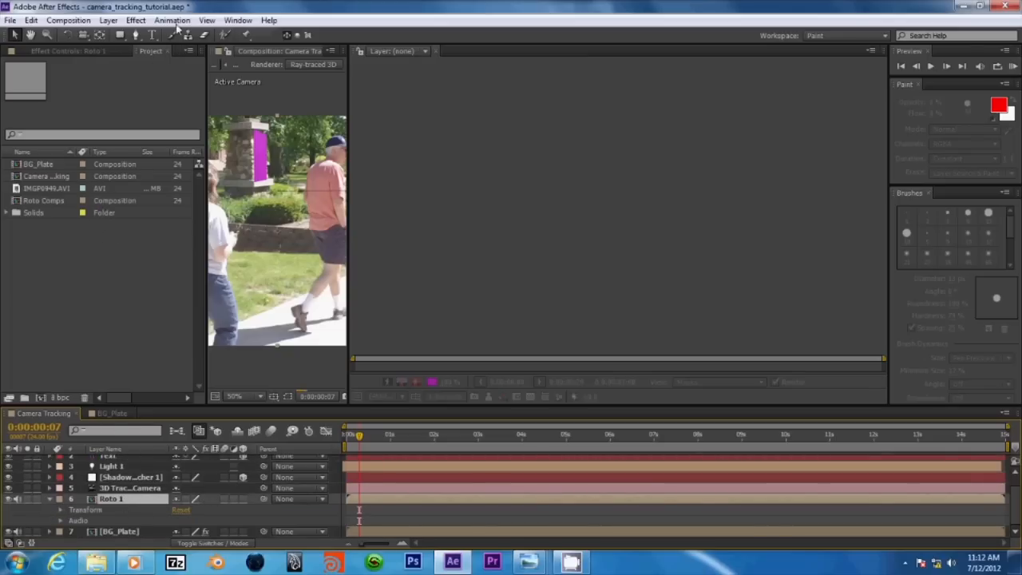
Try pre-composing the Roto 1 layer as Roto Comps, leaving all attributes in Camera Tracking
left_click(109, 21)
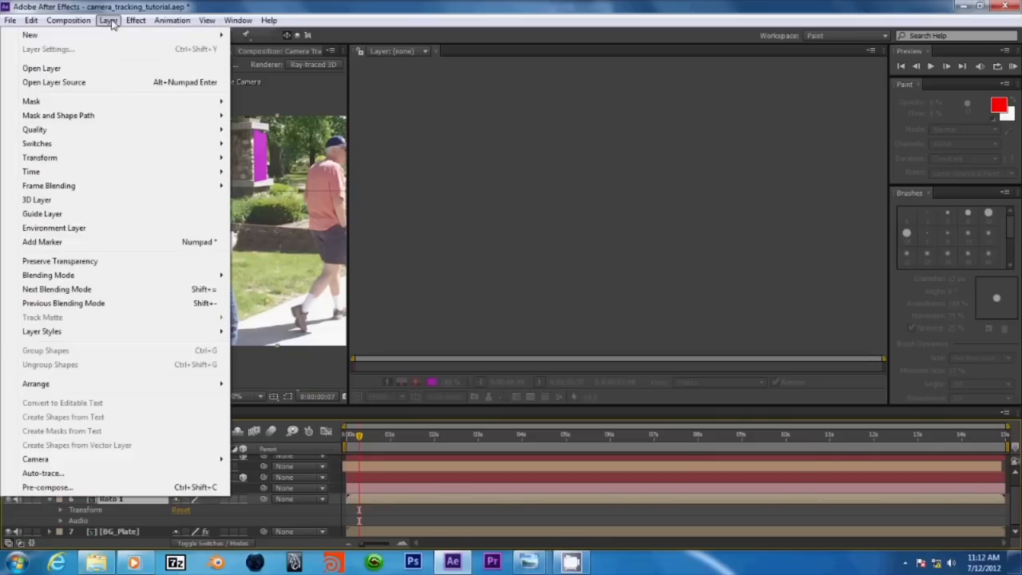
left_click(48, 487)
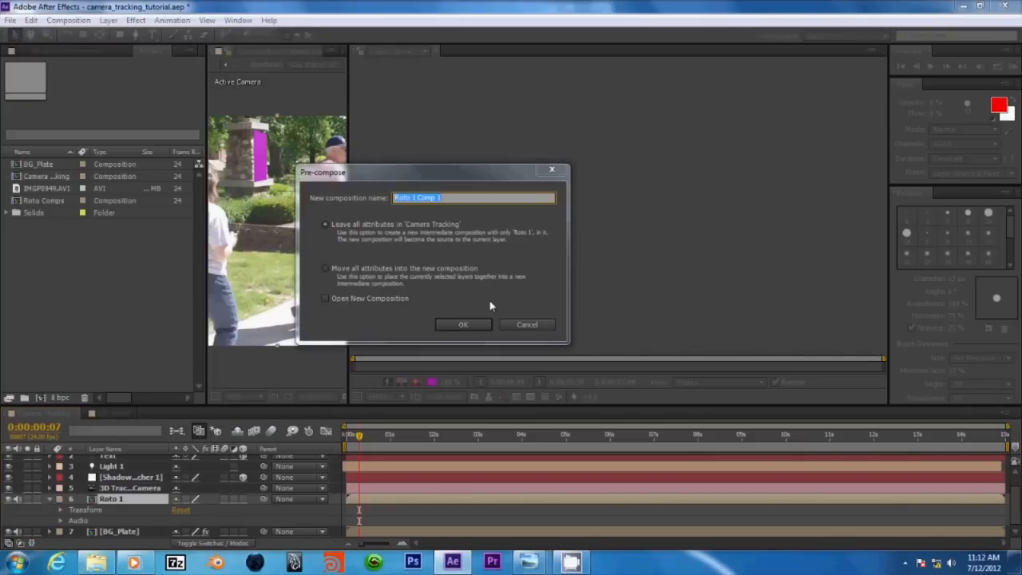
type("Roto C")
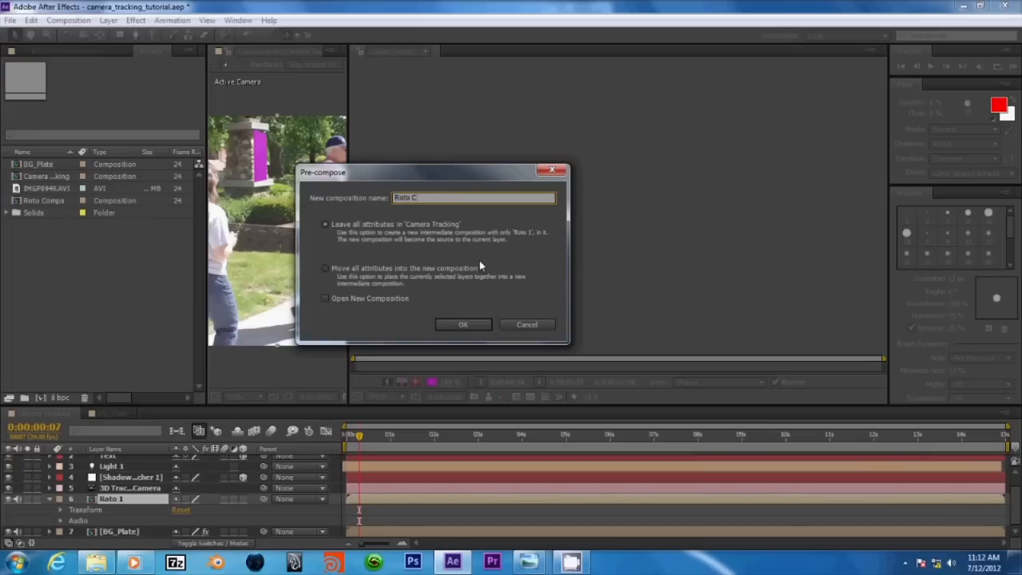
type("omps")
left_click(456, 324)
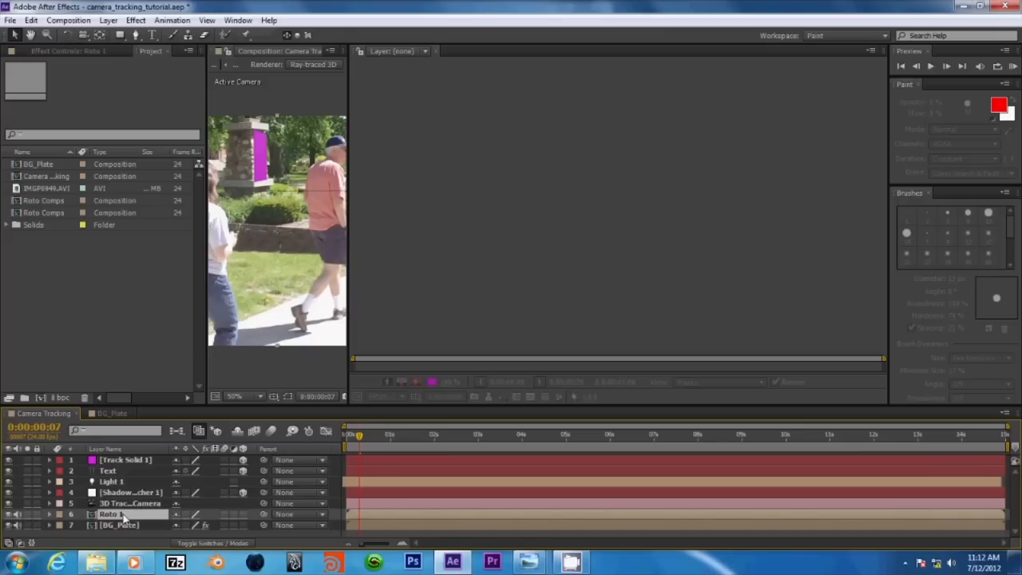
Undo the pre-composition of the Roto 1 layer
left_click(31, 20)
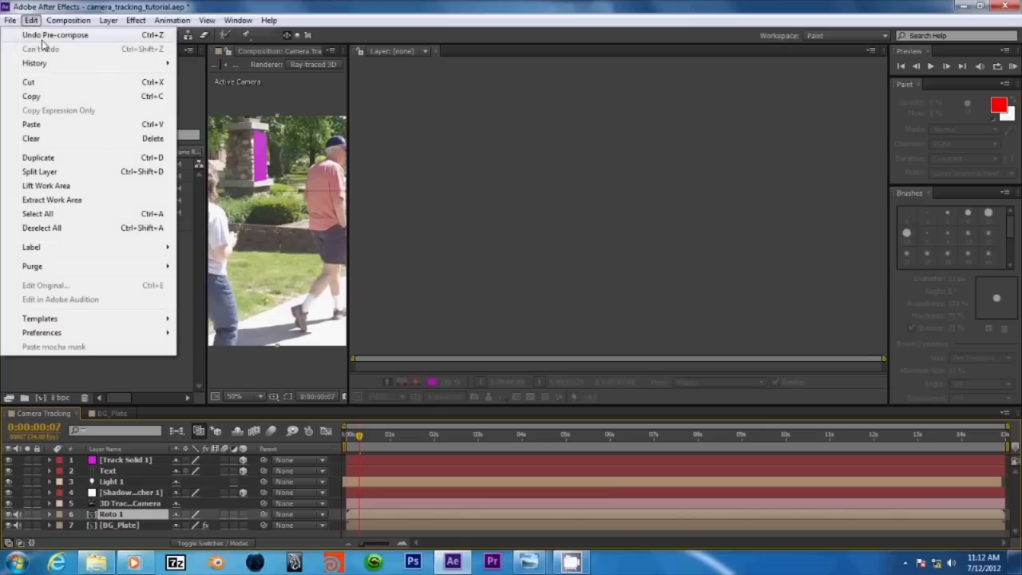
left_click(43, 38)
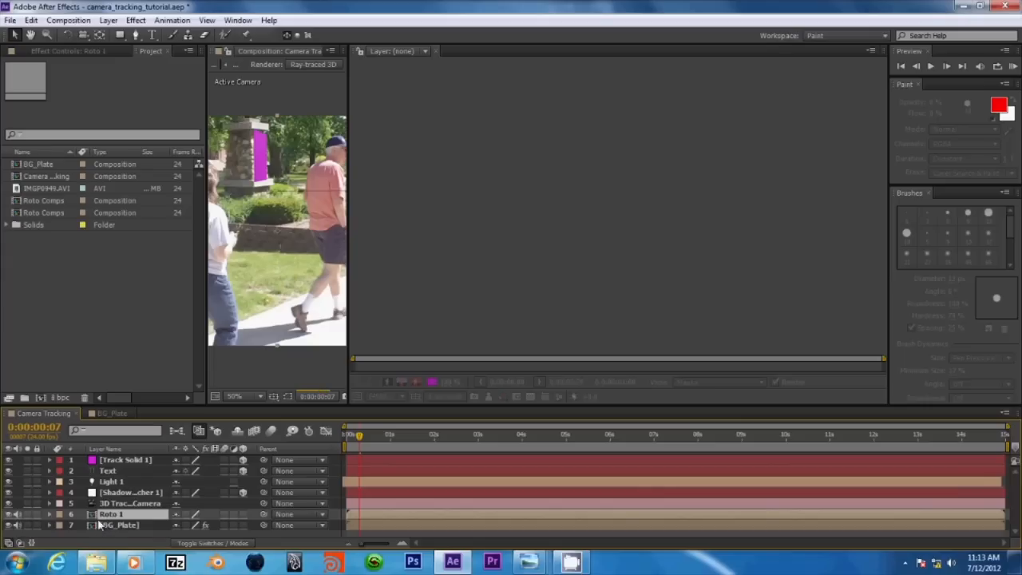
key("ctrl+z")
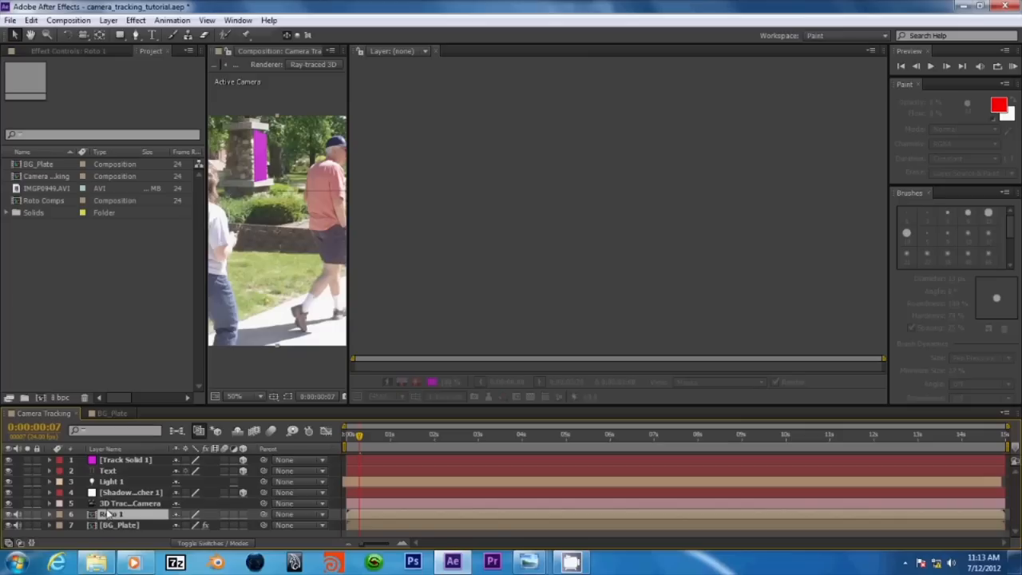
Open the existing Roto Comps composition from the project and compare it with Camera Tracking
left_click(47, 200)
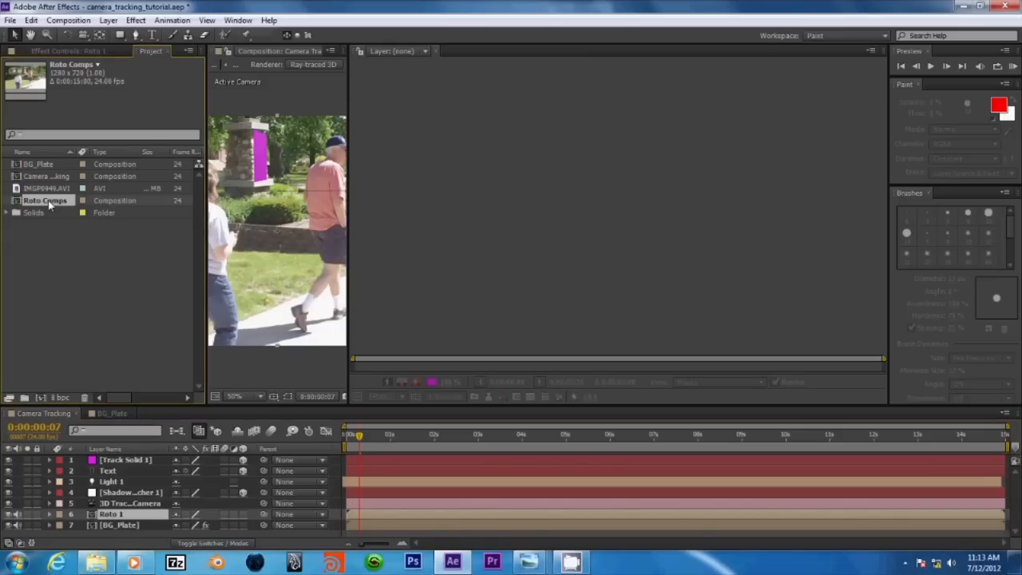
double_click(48, 200)
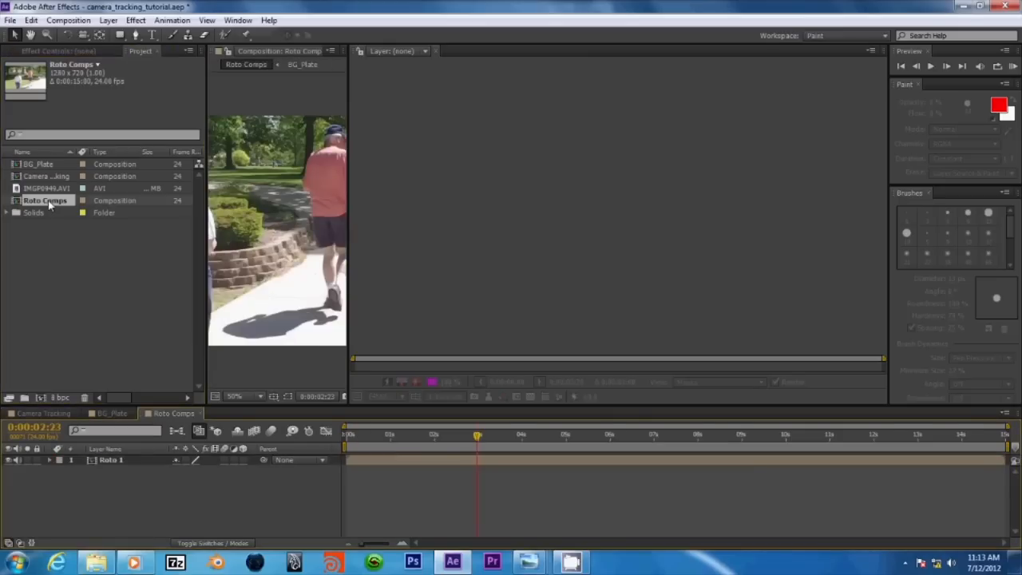
left_click(49, 411)
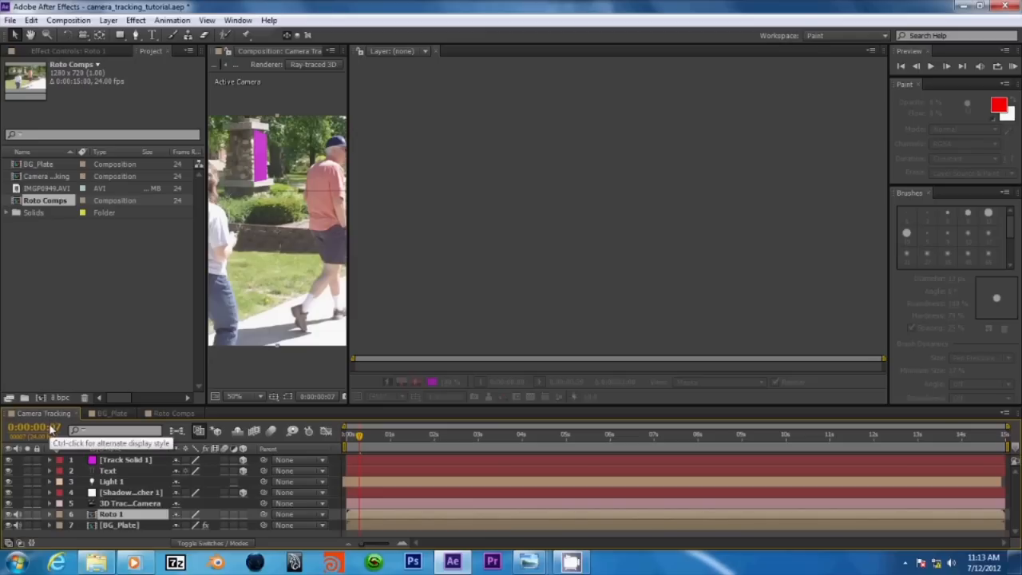
left_click(161, 414)
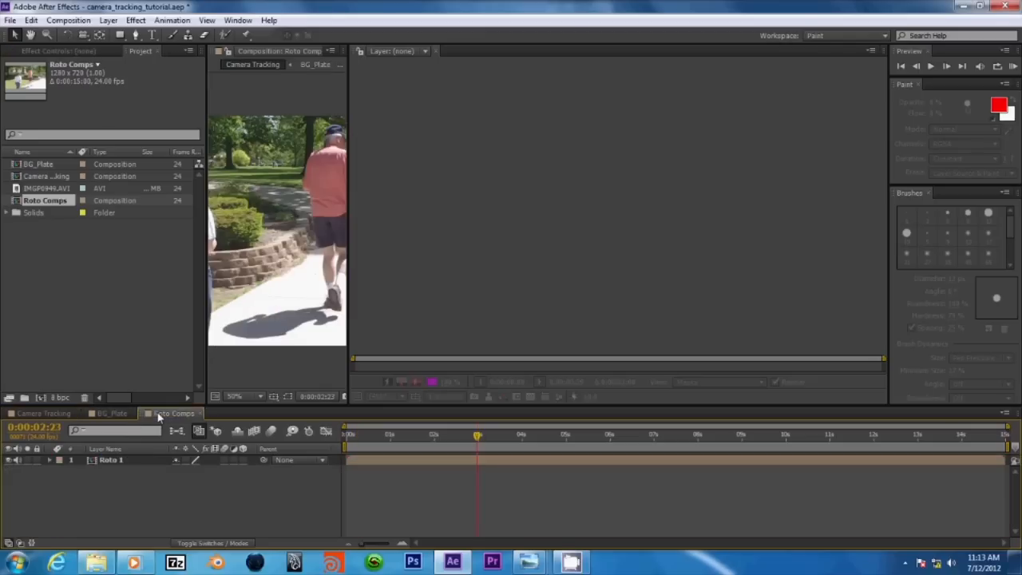
Return to the Camera Tracking composition and try to undo the clearing of Roto 1's effects
left_click(30, 414)
left_click(31, 20)
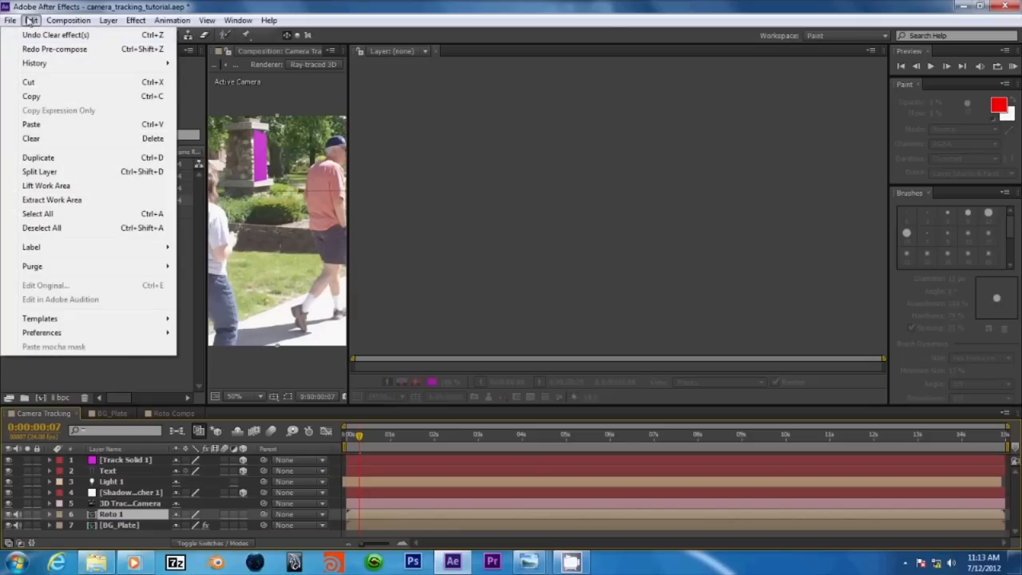
left_click(29, 38)
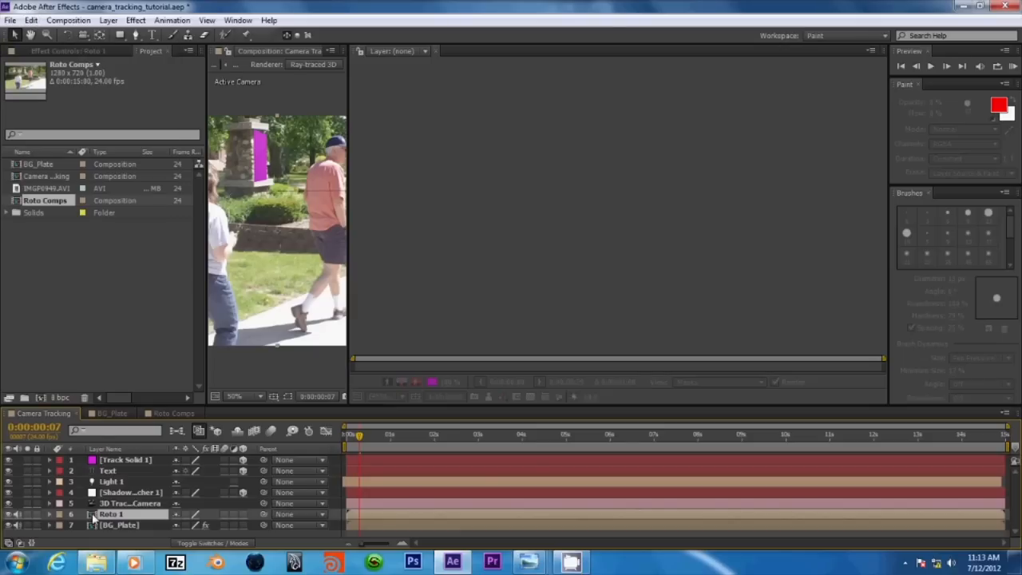
Pre-compose the Roto 1 layer as Roto Comps, moving all attributes into the new composition and opening it
left_click(68, 20)
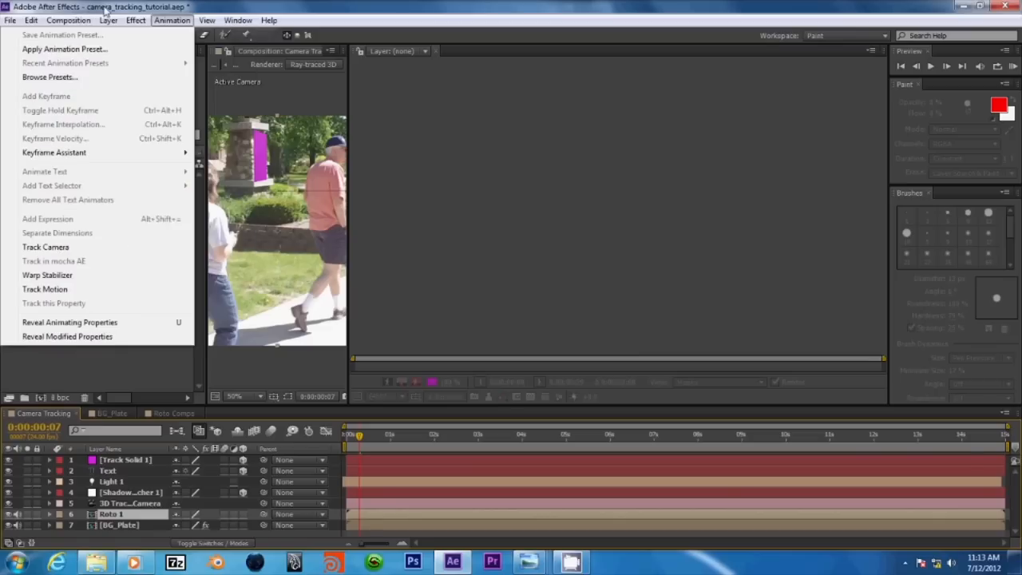
mouse_move(108, 20)
left_click(99, 490)
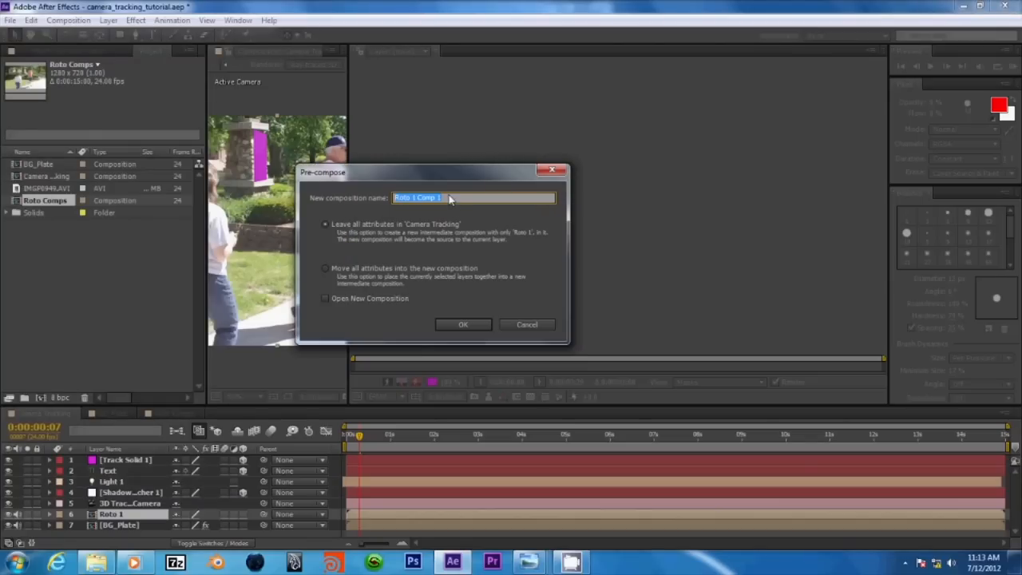
type("R")
left_click(420, 266)
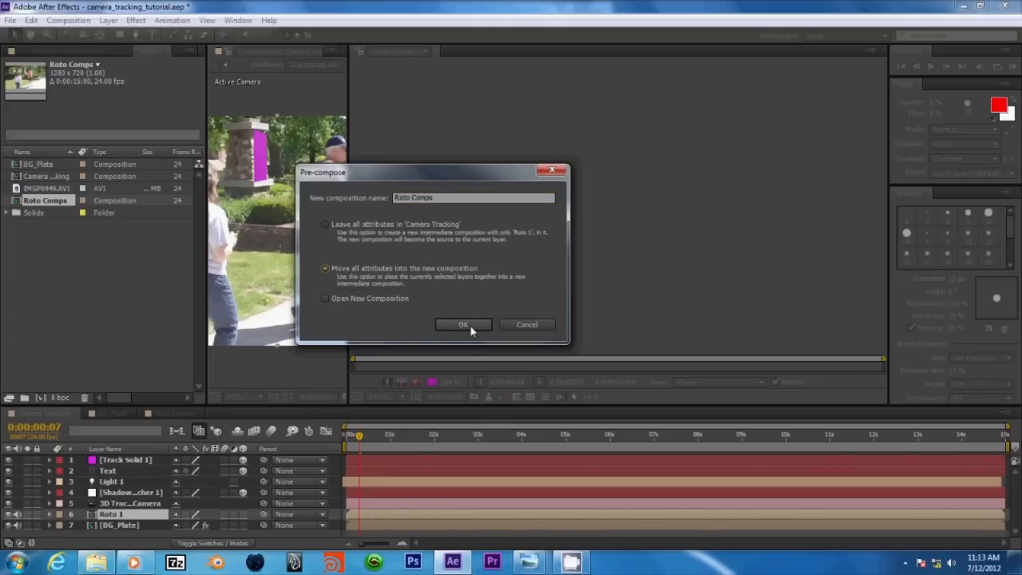
left_click(385, 295)
left_click(463, 326)
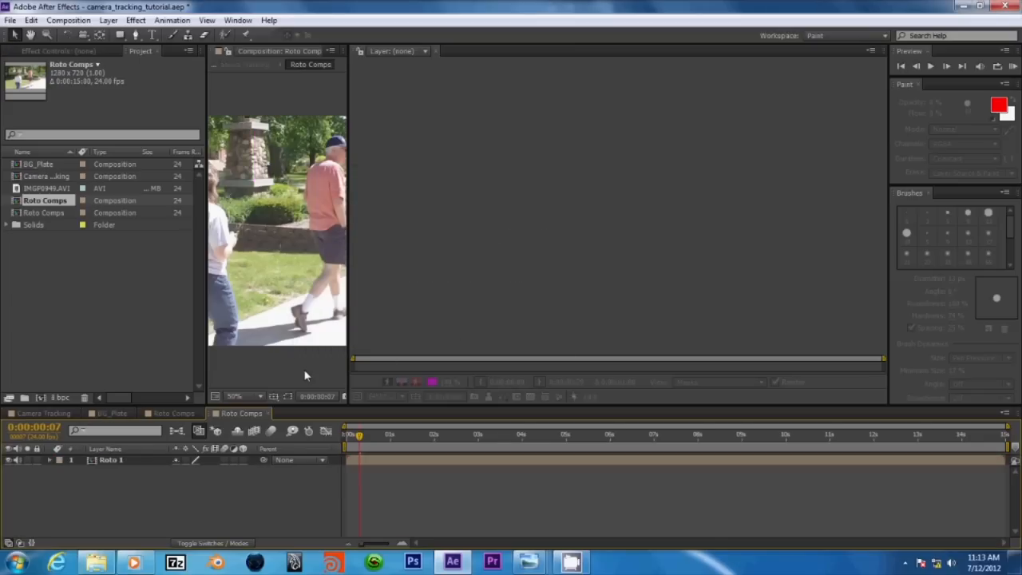
Delete the older duplicate Roto Comps composition from the project
left_click(174, 413)
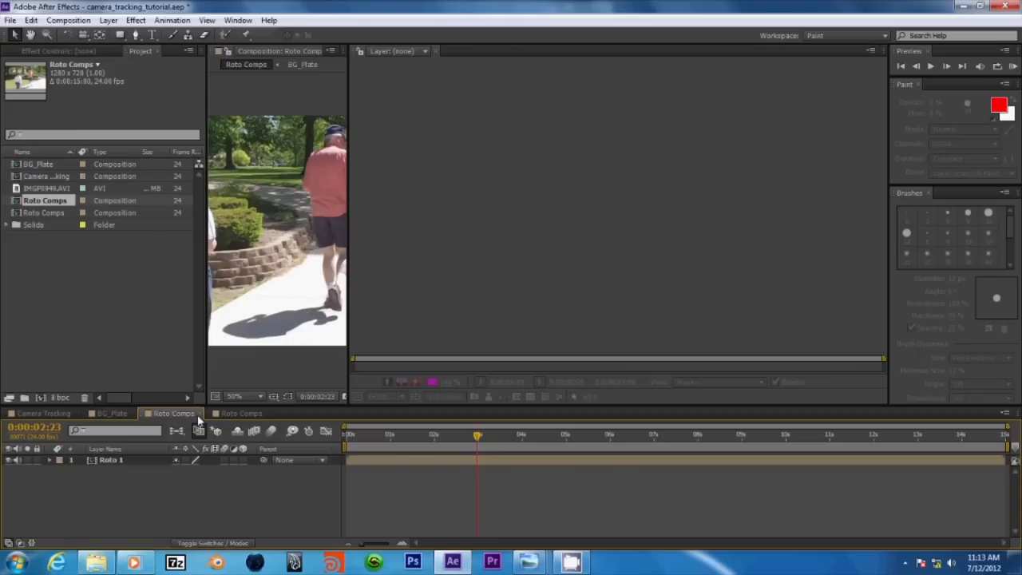
left_click(35, 205)
key("Delete")
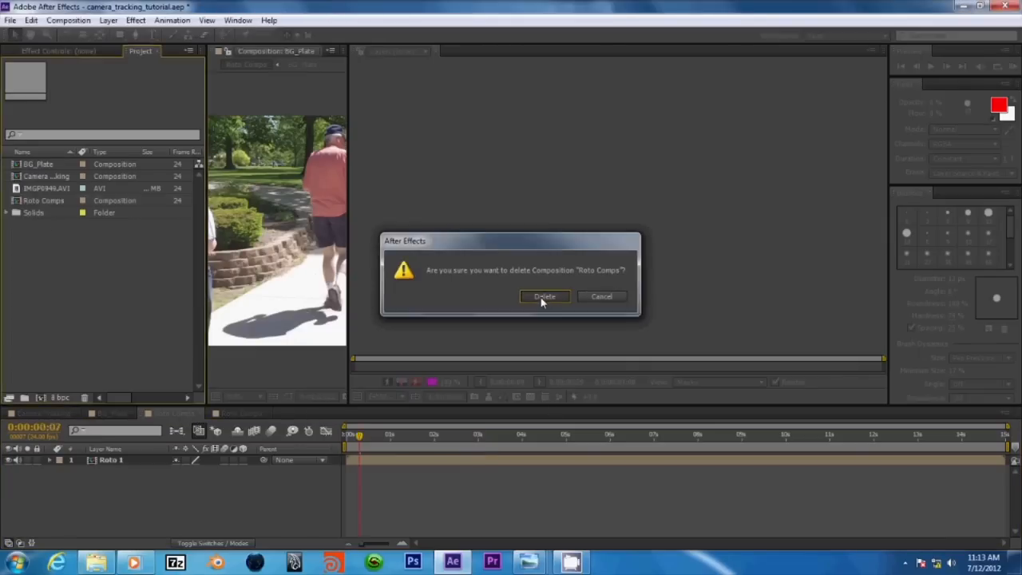
left_click(545, 297)
Move the Roto Comps layer to the top of the layer stack in the Camera Tracking composition
left_click(37, 413)
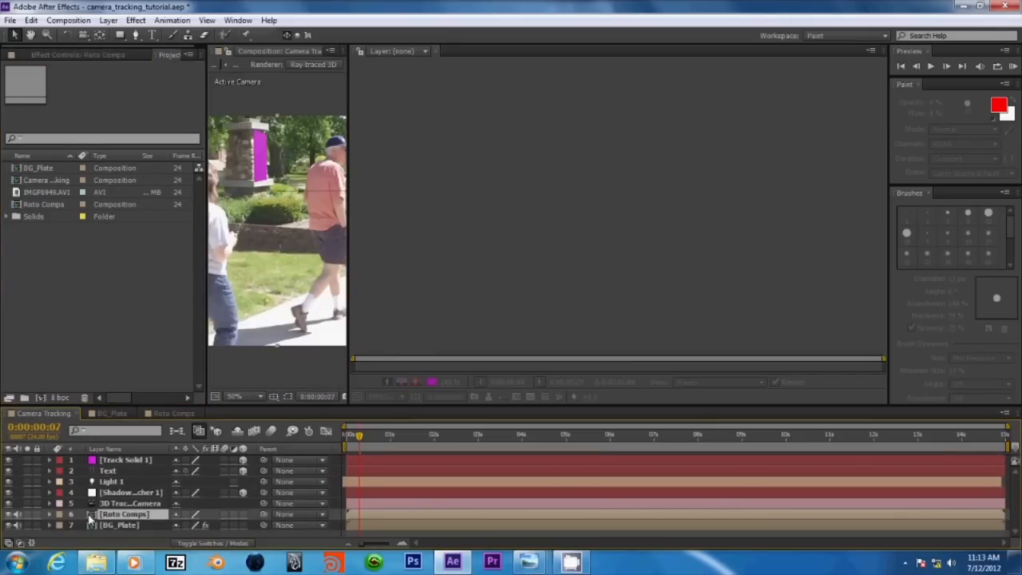
left_click_drag(91, 517, 89, 461)
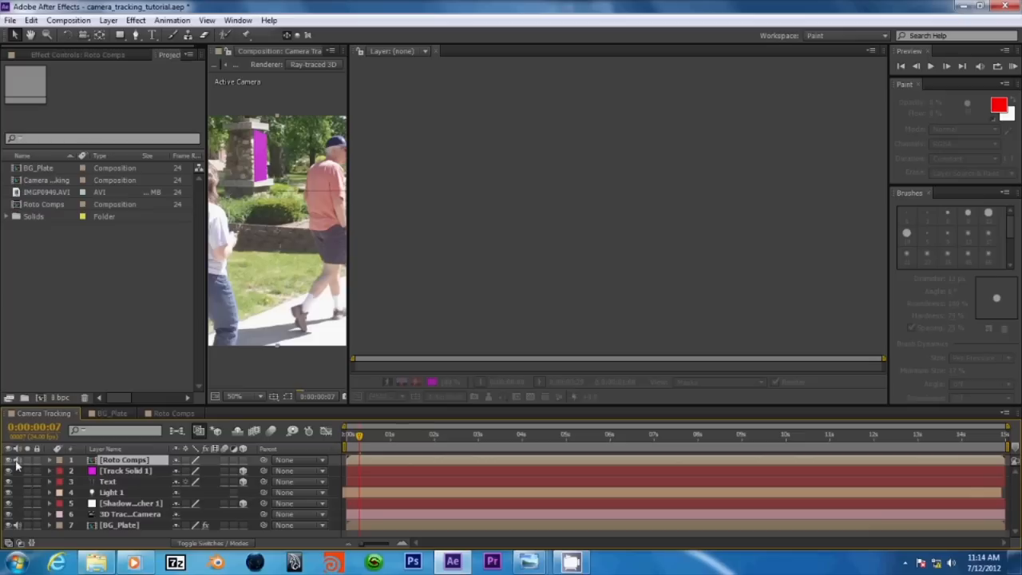
Open the Roto 1 layer of the Roto Comps composition in its own layer view, framed on the two people
left_click(165, 412)
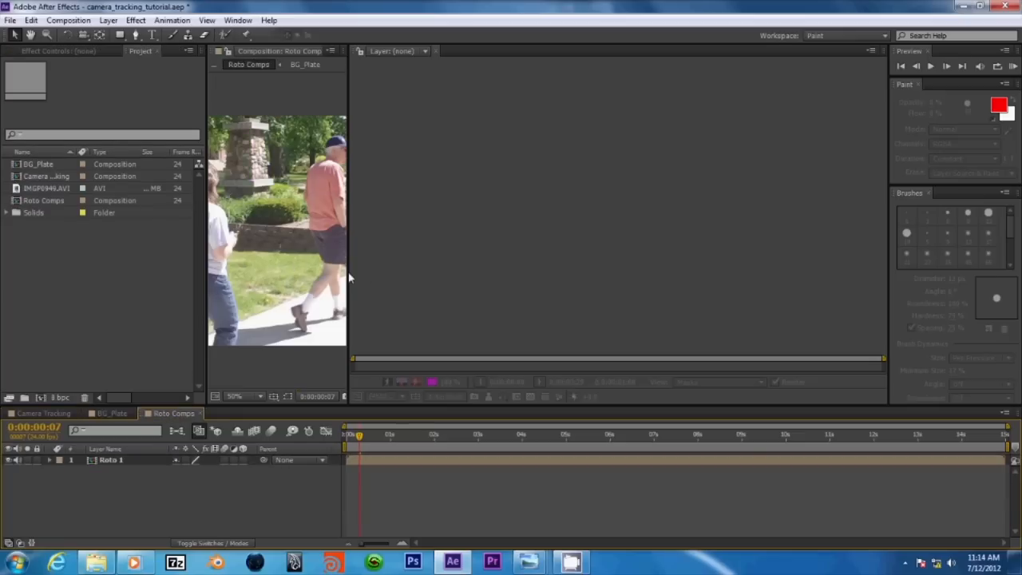
left_click_drag(314, 262, 307, 284)
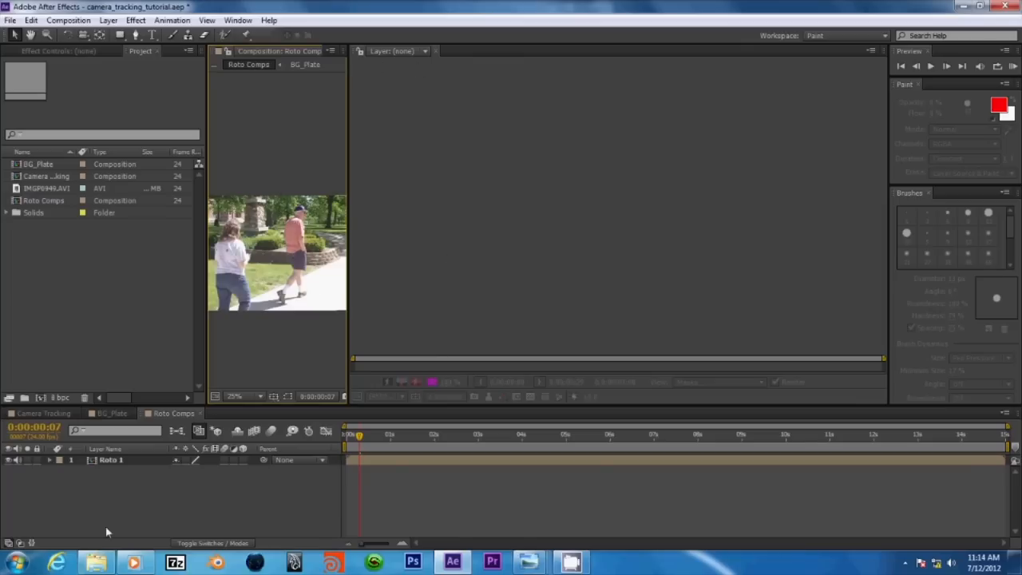
right_click(100, 462)
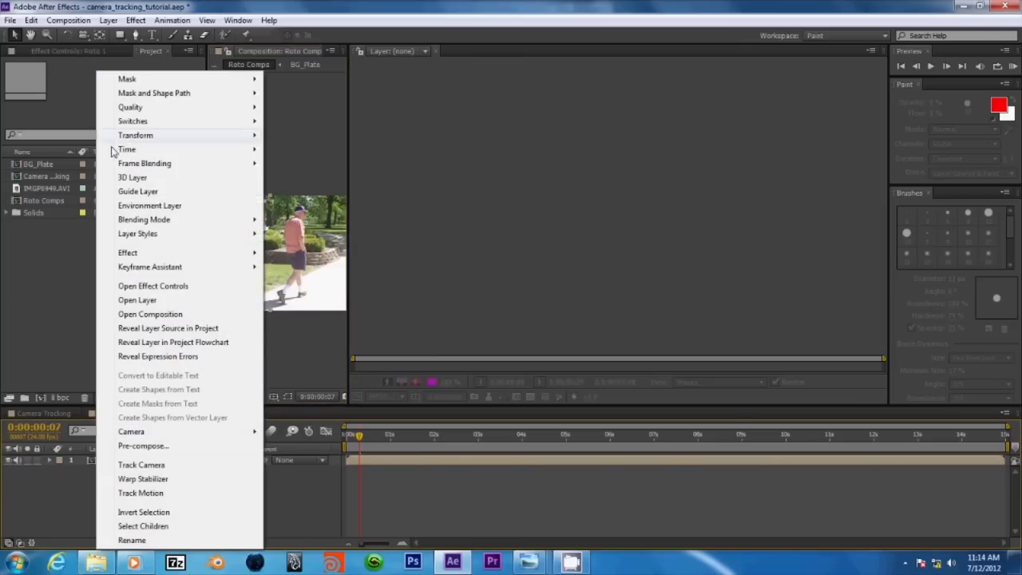
left_click(166, 301)
scroll(650, 244, "up", 2)
scroll(650, 245, "up", 2)
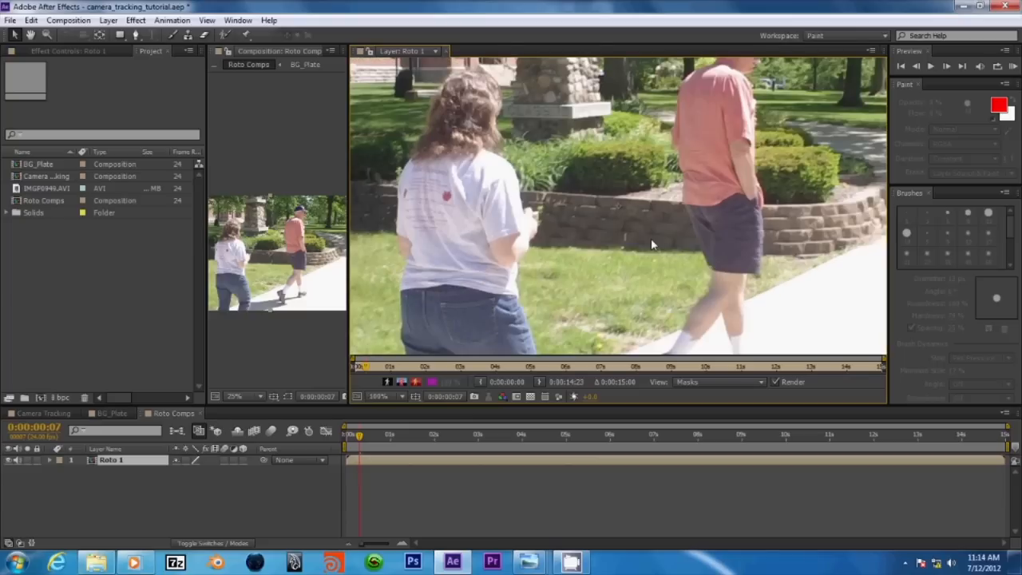
left_click_drag(651, 237, 619, 292)
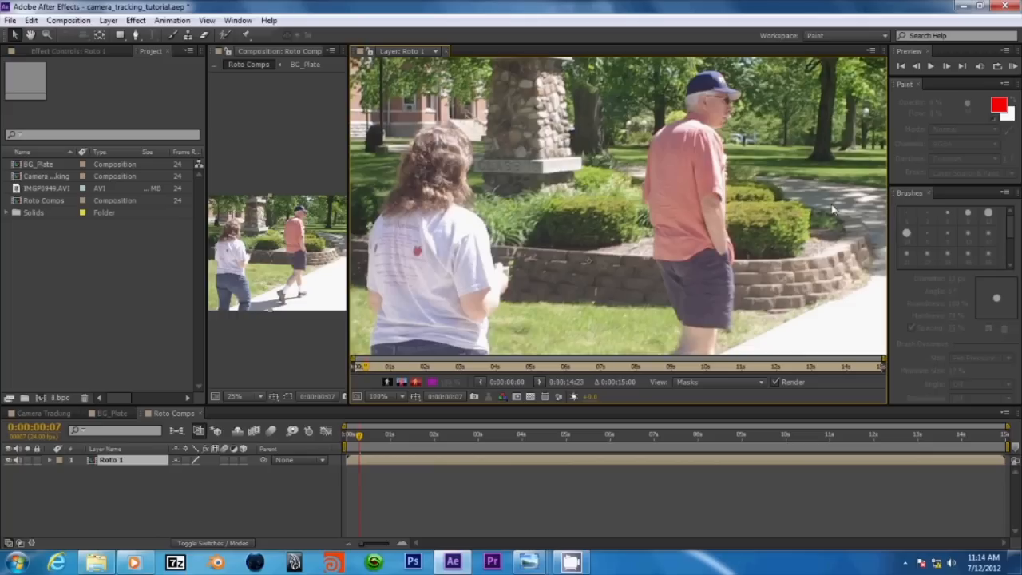
Set up the Roto Brush with a 21 px tip, raised hardness and a 22% minimum size
left_click(226, 35)
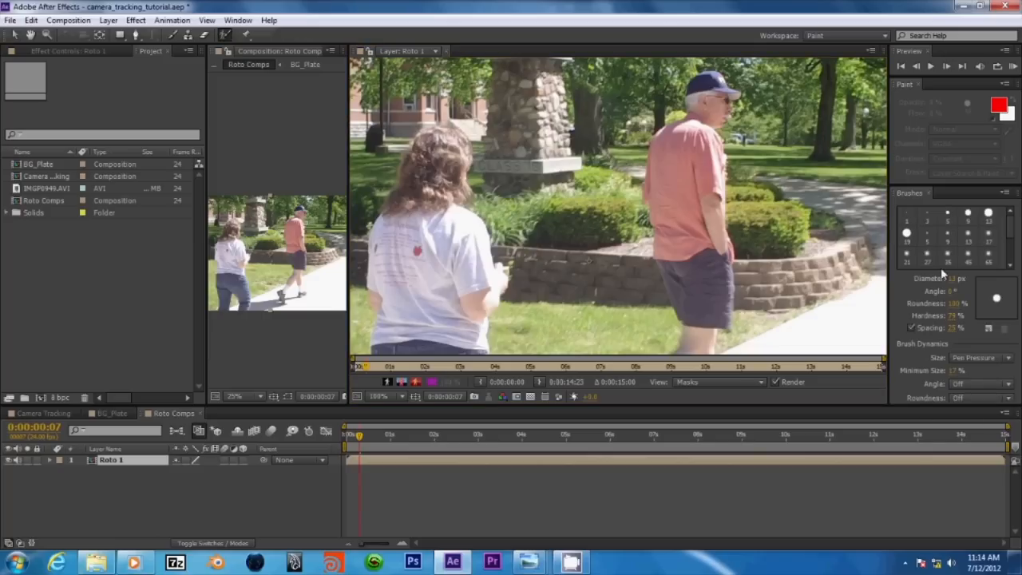
left_click(907, 232)
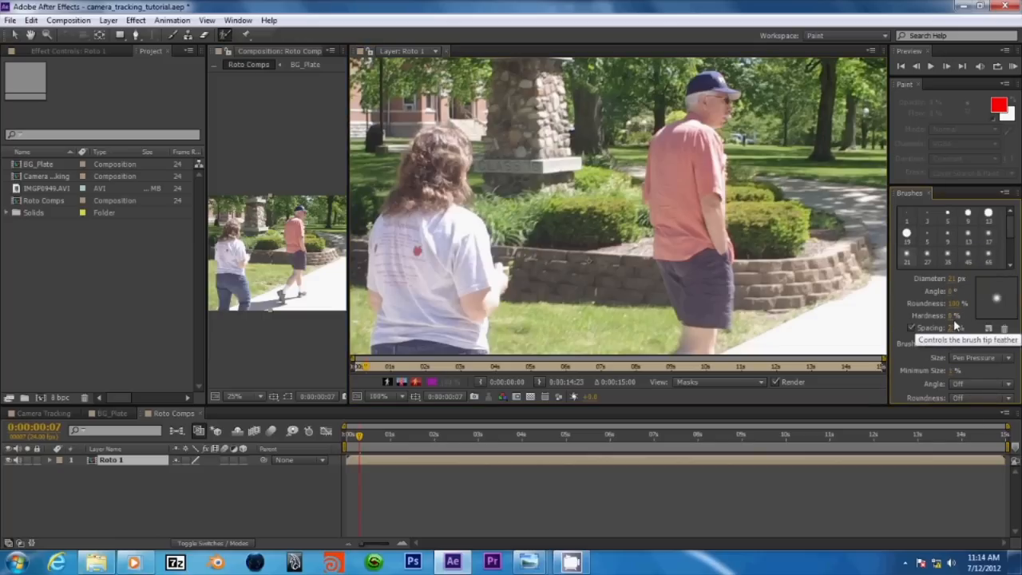
left_click_drag(949, 315, 988, 329)
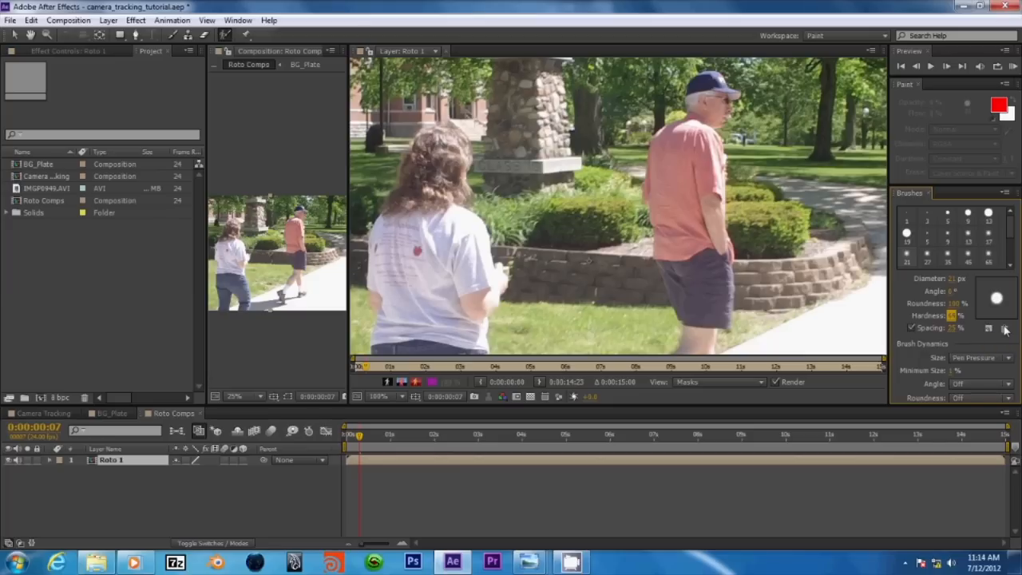
left_click_drag(952, 370, 966, 372)
Paint a Roto Brush foreground stroke from the man's head down through his pink shirt at frame 0:00:00:07
scroll(685, 142, "up", 2)
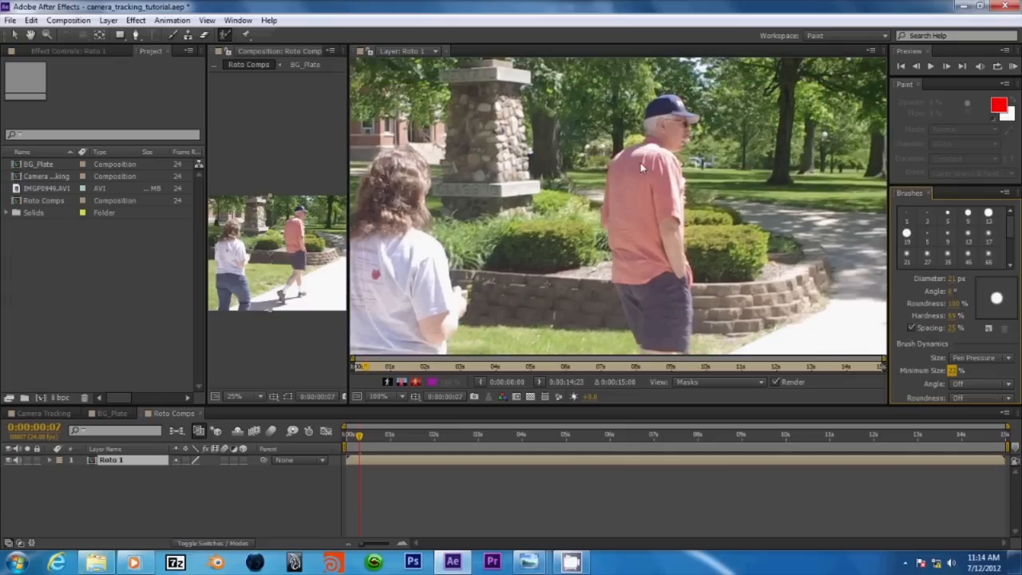
left_click_drag(630, 153, 626, 168)
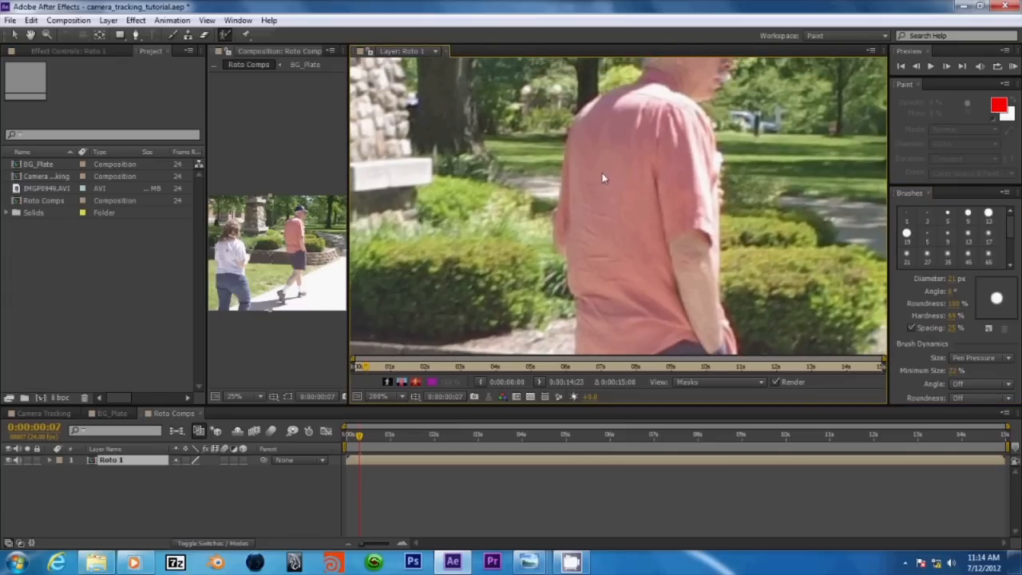
scroll(609, 151, "down", 2)
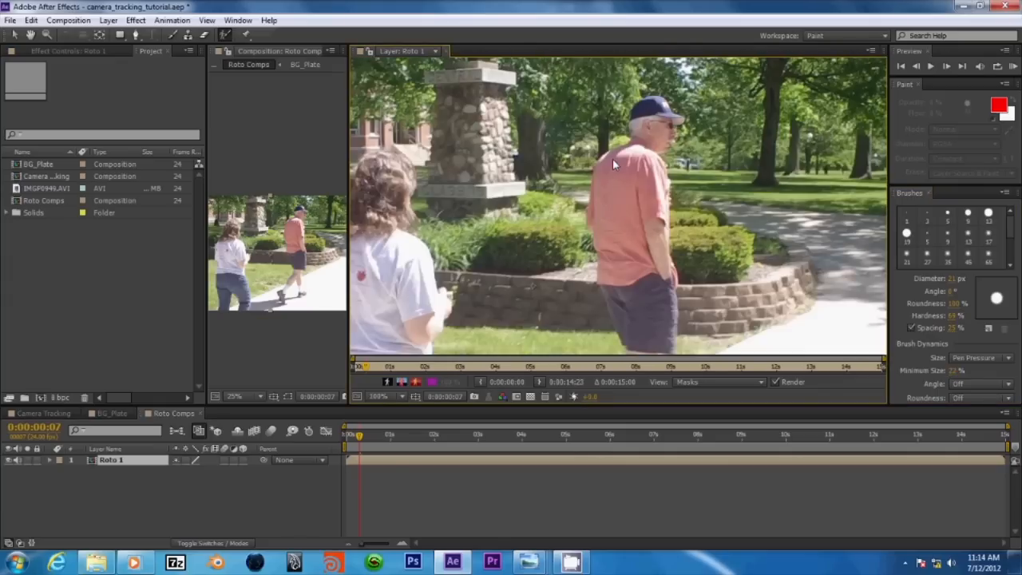
left_click_drag(611, 159, 596, 184)
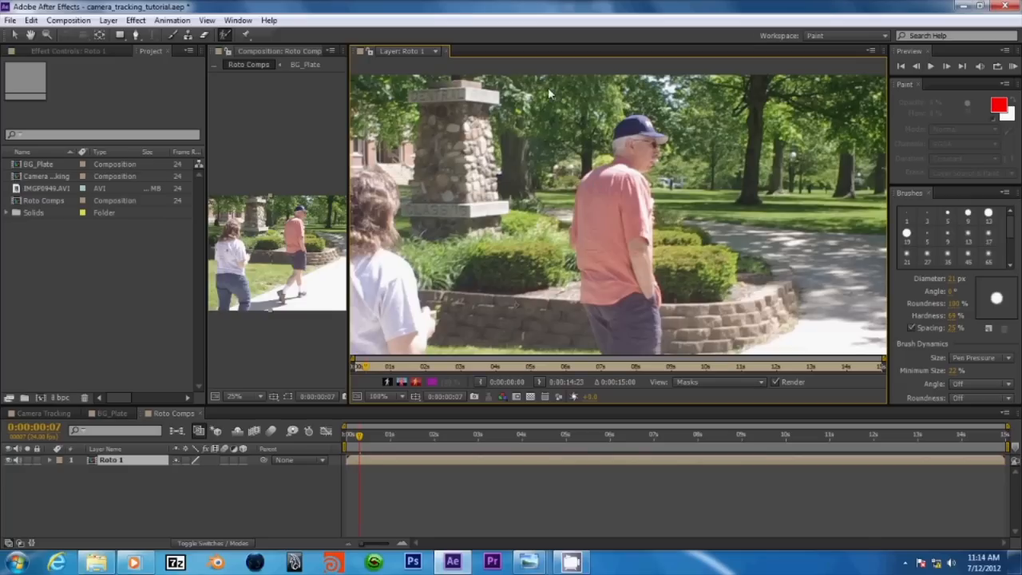
mouse_move(645, 133)
left_mouse_down()
mouse_move(632, 124)
mouse_move(645, 126)
mouse_move(628, 129)
mouse_move(637, 128)
mouse_move(617, 153)
mouse_move(646, 161)
mouse_move(645, 138)
mouse_move(658, 133)
mouse_move(601, 177)
mouse_move(584, 206)
mouse_move(589, 300)
mouse_move(648, 285)
mouse_move(647, 212)
mouse_move(638, 189)
mouse_move(618, 185)
mouse_move(597, 208)
mouse_move(589, 253)
mouse_move(583, 246)
mouse_move(603, 290)
mouse_move(610, 276)
mouse_move(619, 284)
mouse_move(634, 240)
mouse_move(632, 193)
mouse_move(616, 199)
mouse_move(631, 239)
left_mouse_up()
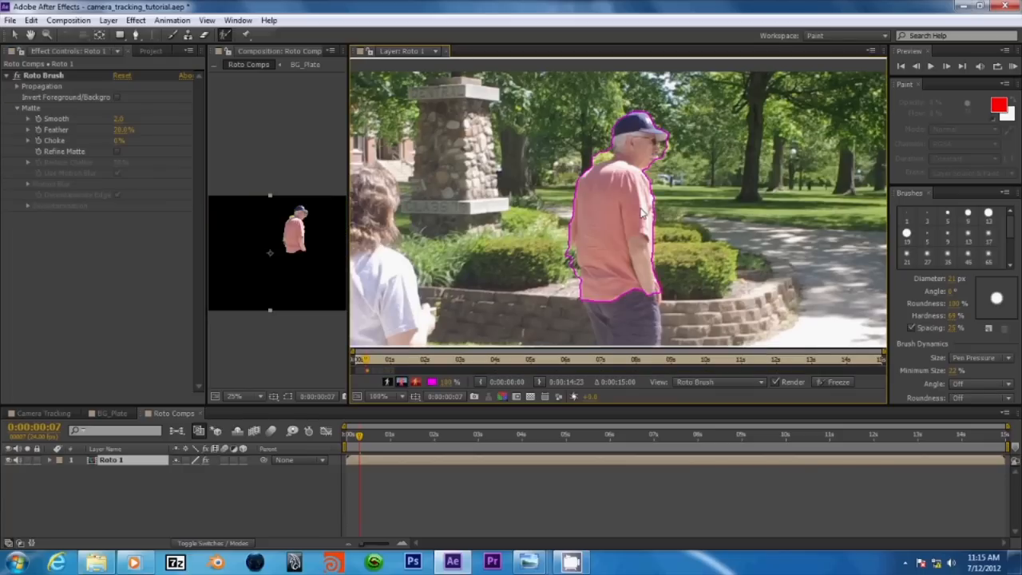
Subtract the background beside the man's rear elbow and behind his neck from the Roto Brush selection
scroll(663, 242, "up", 2)
left_click_drag(653, 254, 673, 173)
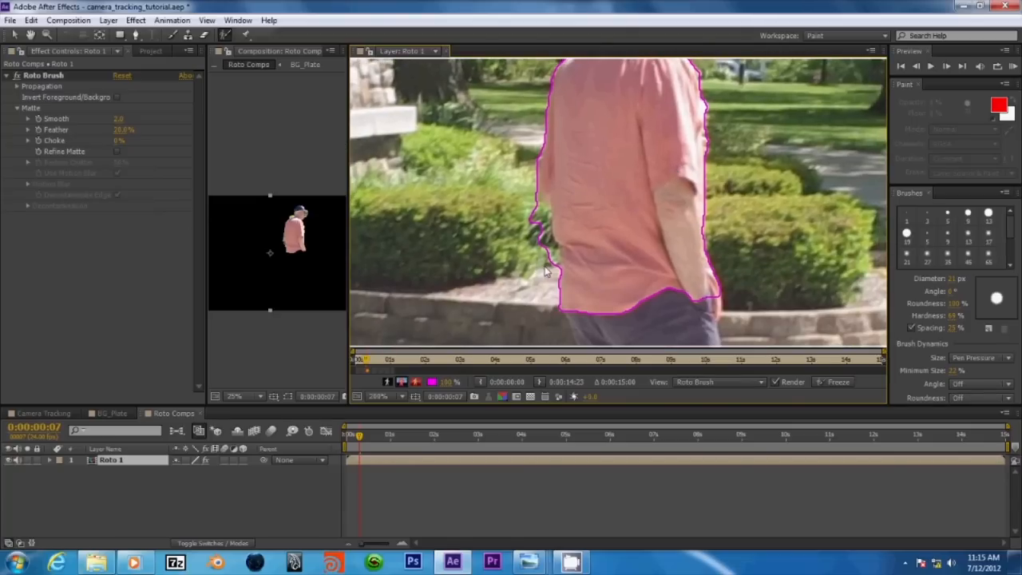
mouse_move(546, 265)
left_mouse_down()
mouse_move(547, 255)
mouse_move(532, 216)
mouse_move(543, 263)
left_mouse_up()
left_click_drag(589, 108, 600, 244)
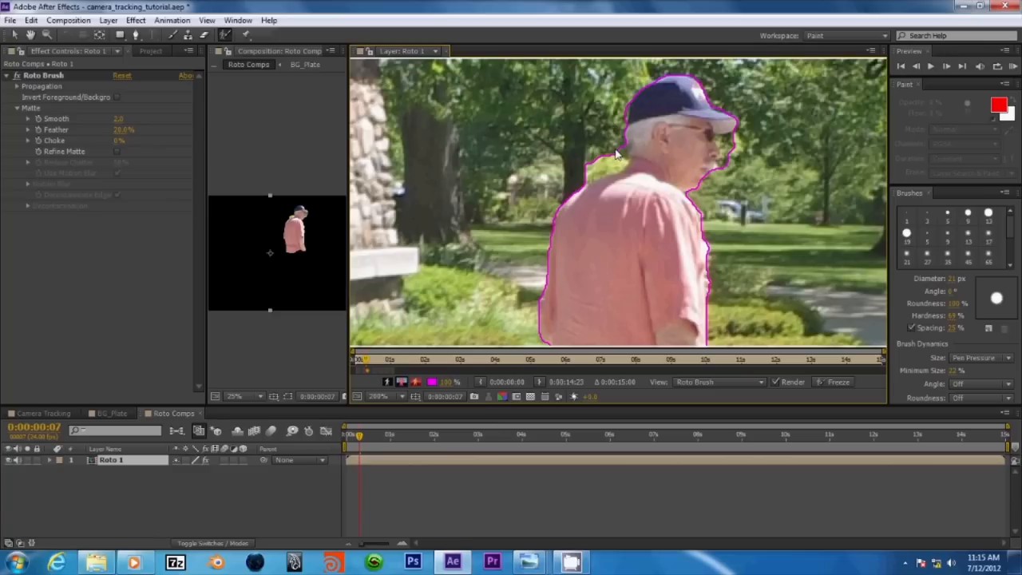
mouse_move(616, 152)
left_mouse_down()
mouse_move(597, 174)
mouse_move(623, 164)
mouse_move(607, 151)
left_mouse_up()
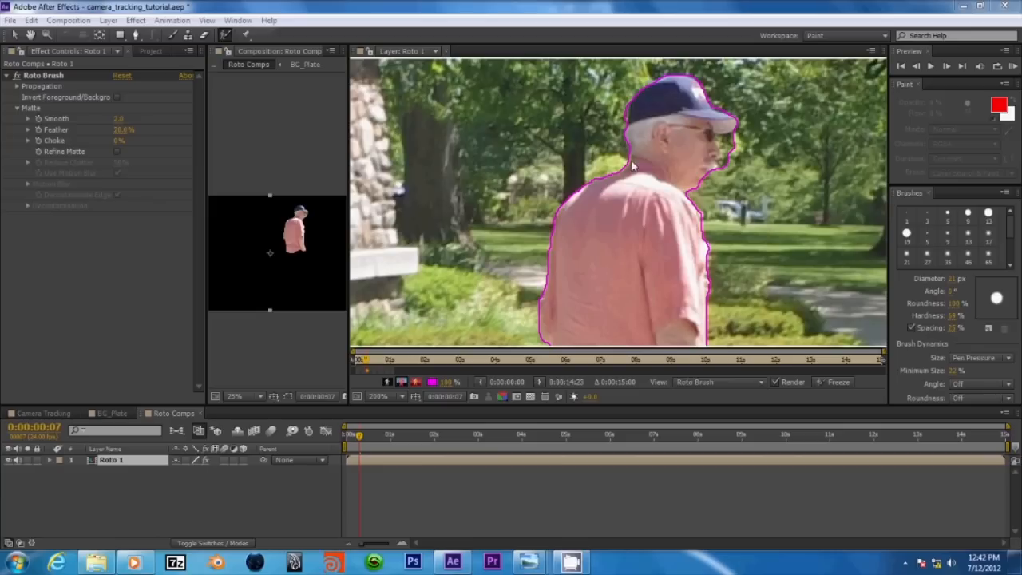
Subtract the background in front of the man's face and below his cap brim, and inspect the shirt's front edge
mouse_move(742, 152)
left_mouse_down()
mouse_move(732, 148)
mouse_move(734, 172)
left_mouse_up()
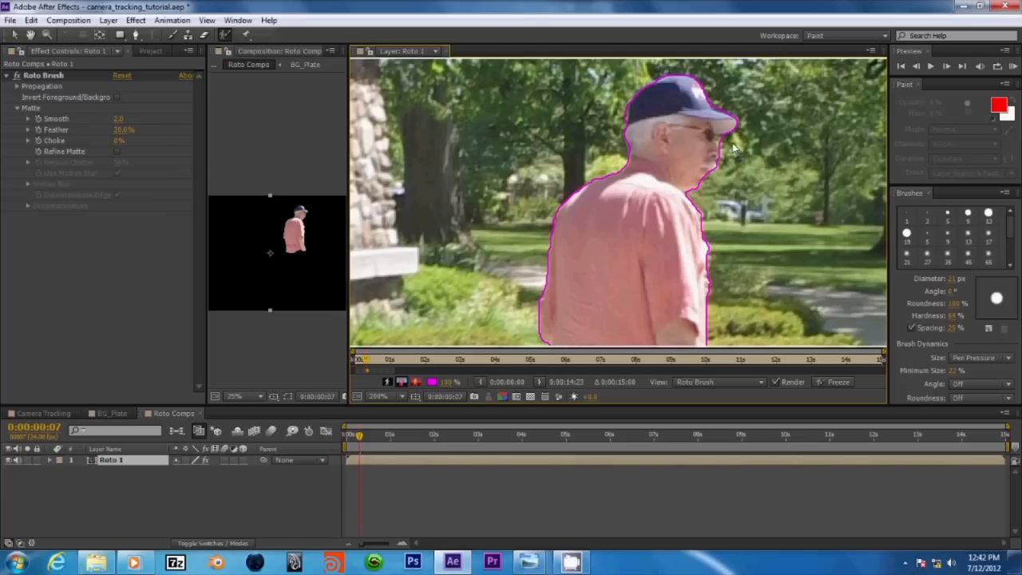
left_click_drag(724, 142, 719, 140)
left_click_drag(746, 254, 665, 198)
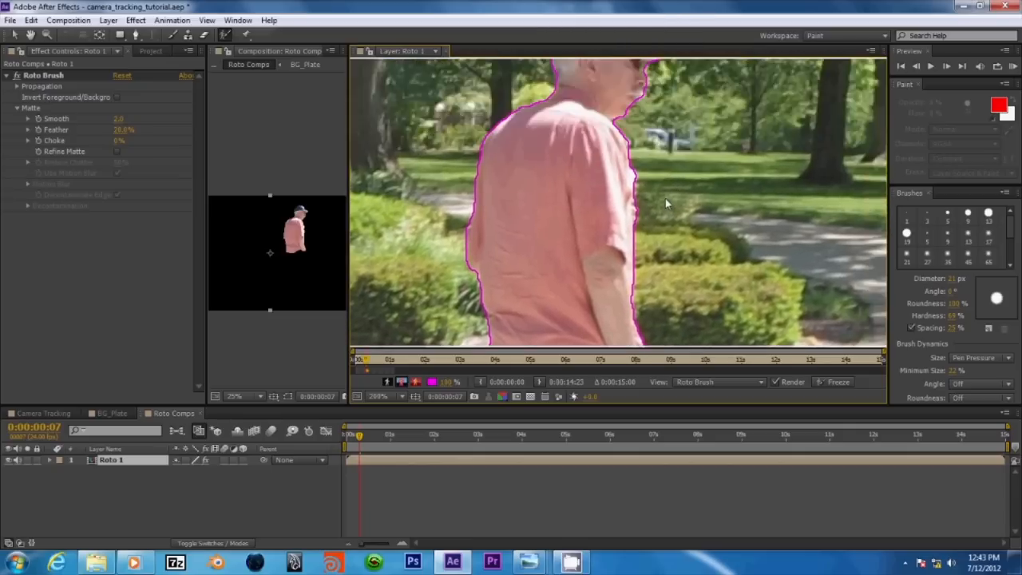
scroll(665, 198, "up", 2)
scroll(687, 201, "down", 2)
scroll(717, 205, "up", 2)
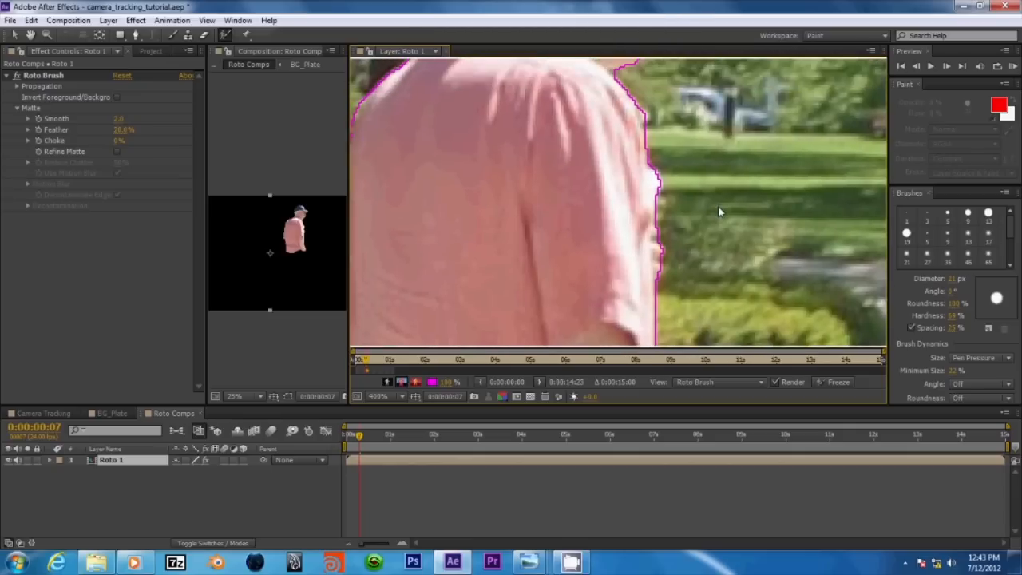
scroll(718, 205, "down", 4)
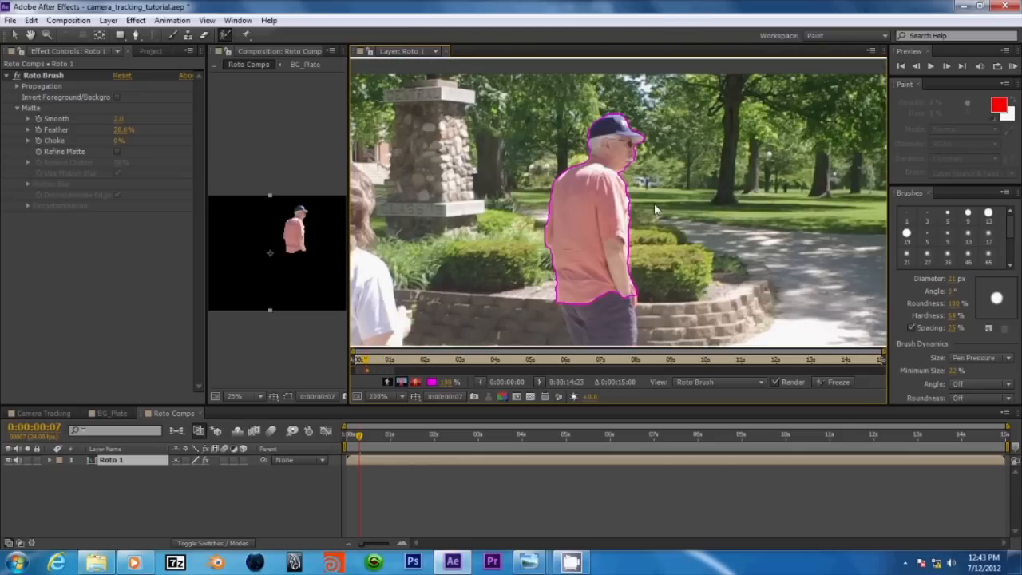
At frame 0:00:00:01, trim the background above the man's rear shoulder from the selection, redoing the stroke that cuts into the shirt
left_click(358, 360)
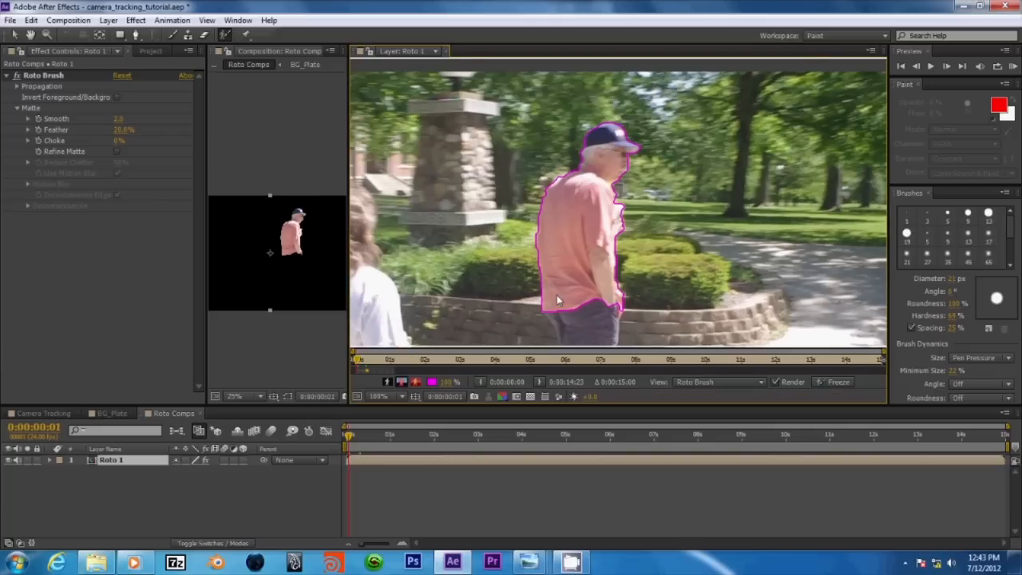
key("period")
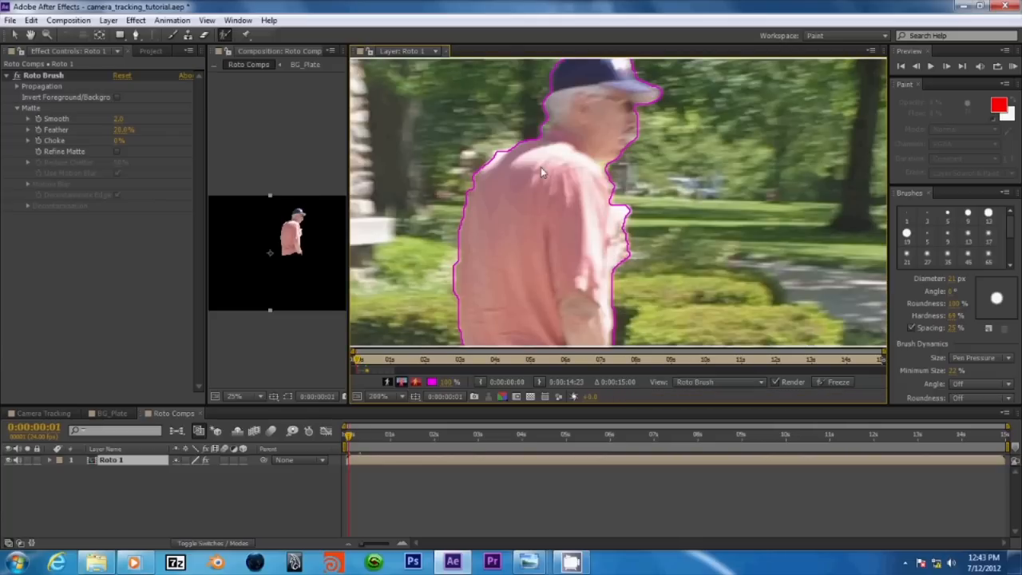
left_click_drag(542, 167, 566, 193)
key("period")
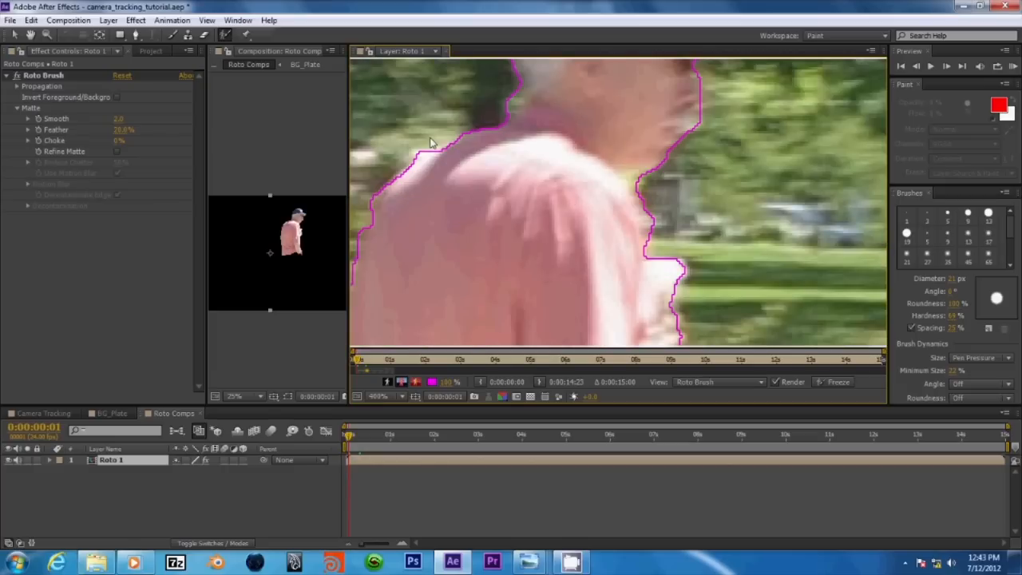
left_click_drag(428, 140, 427, 139)
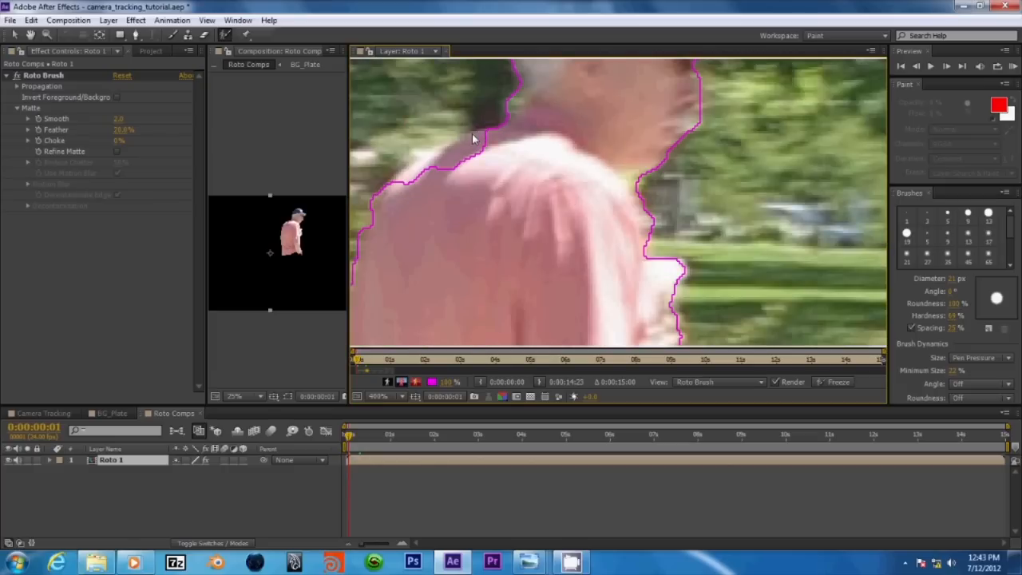
key("ctrl+z")
mouse_move(428, 130)
left_mouse_down()
mouse_move(414, 156)
mouse_move(435, 144)
left_mouse_up()
Subtract the sliver of background behind the man's neck from the Roto Brush selection at frame 0:00:00:01
left_click_drag(541, 132, 564, 244)
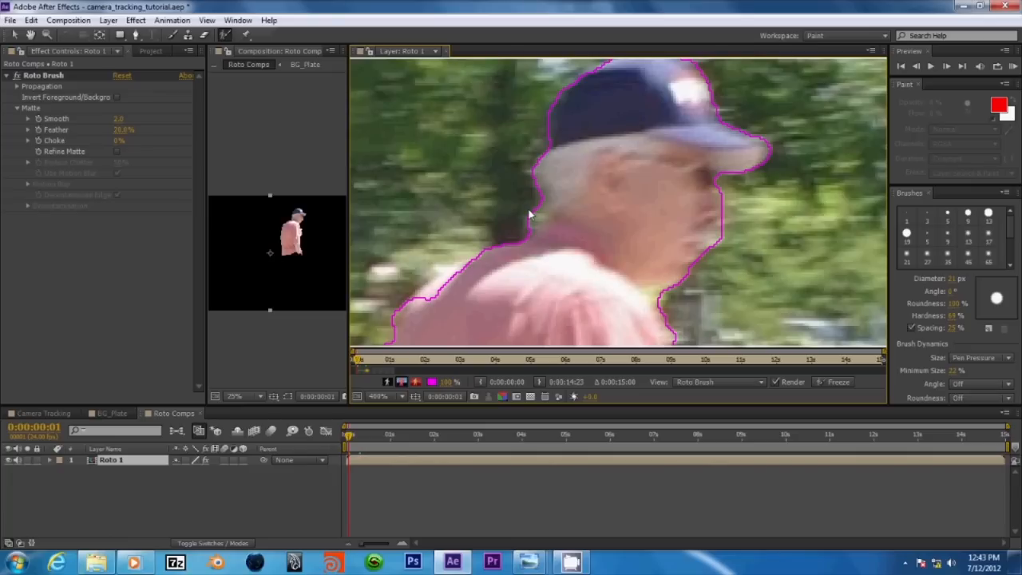
left_click_drag(527, 212, 528, 220)
left_click_drag(659, 195, 645, 257)
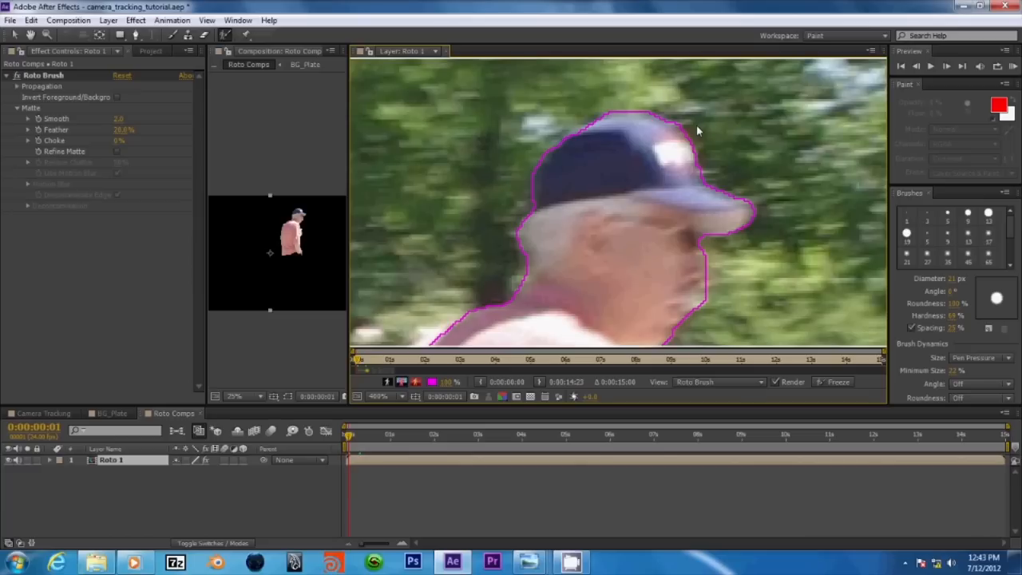
Trim the background along the front and crown of the man's cap, undoing strokes that cut into the cap
left_click_drag(695, 123, 607, 110)
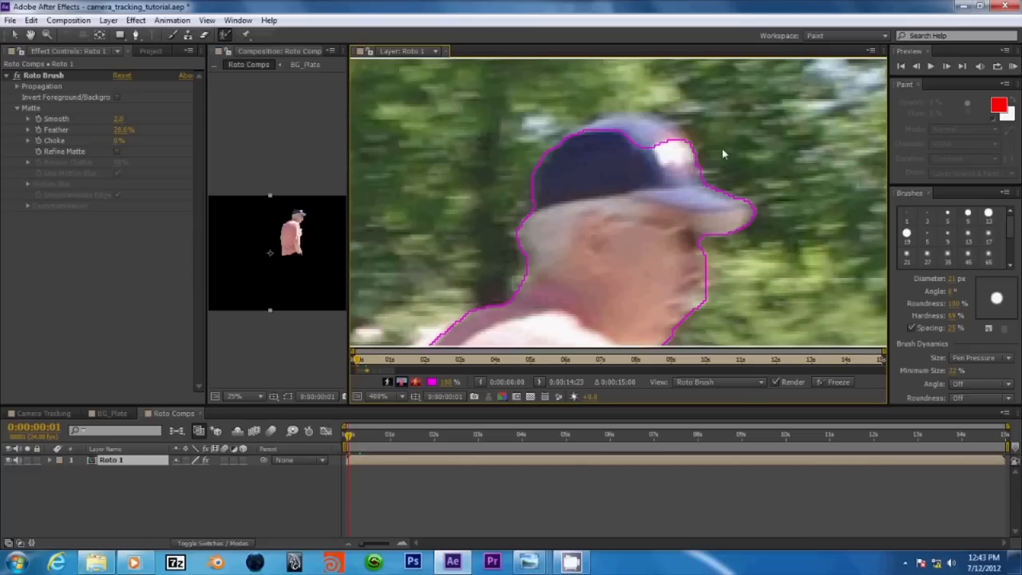
key("ctrl+z")
left_click_drag(691, 128, 678, 124)
key("ctrl+z")
mouse_move(703, 124)
left_mouse_down()
mouse_move(676, 109)
mouse_move(611, 102)
left_mouse_up()
mouse_move(700, 127)
left_mouse_down()
mouse_move(632, 104)
mouse_move(679, 121)
left_mouse_up()
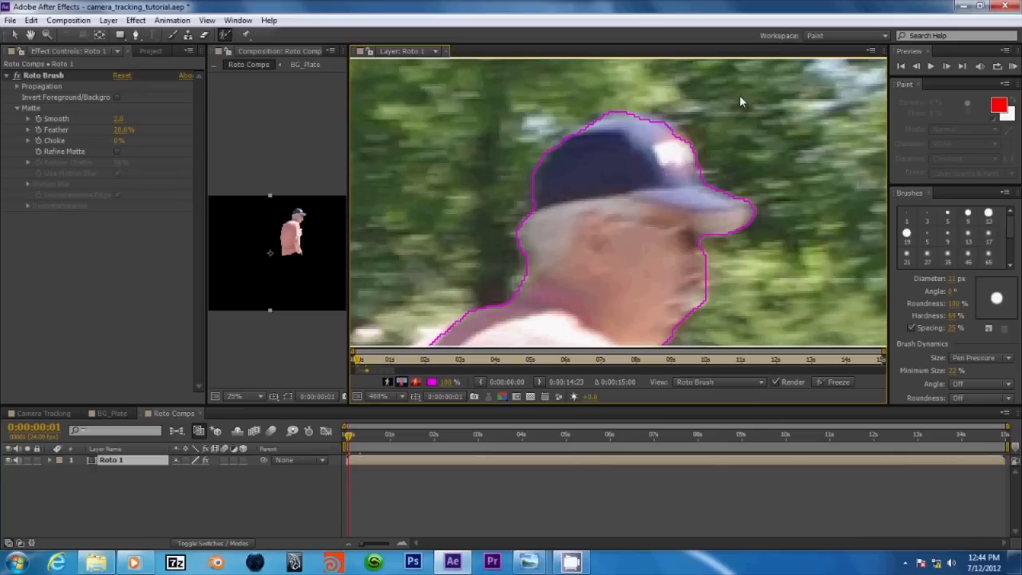
mouse_move(630, 110)
left_mouse_down()
mouse_move(613, 105)
mouse_move(673, 99)
left_mouse_up()
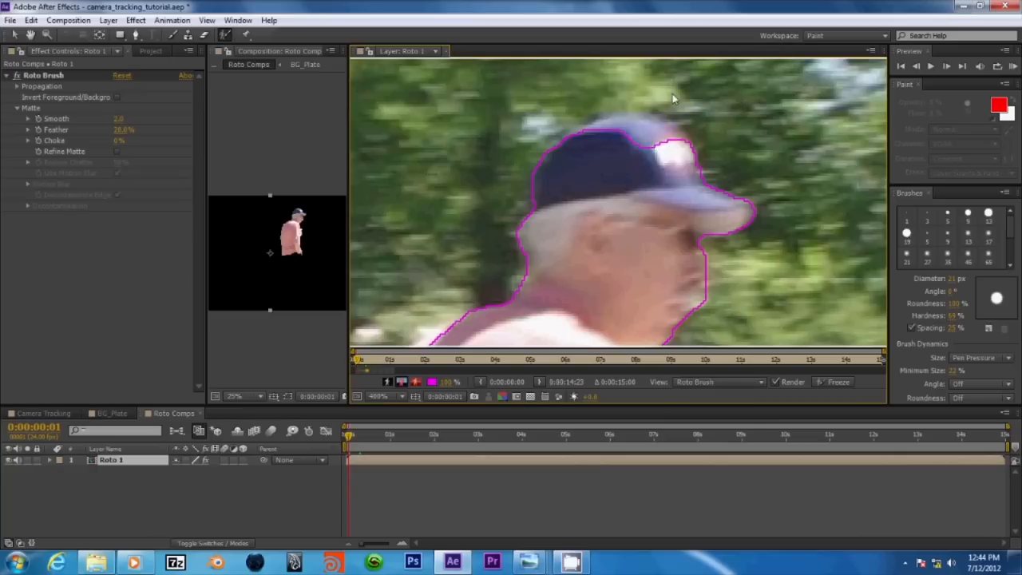
key("ctrl+z")
Go to frame 0:00:01:02 and subtract the background beside the man's rear elbow from the selection
left_click(397, 360)
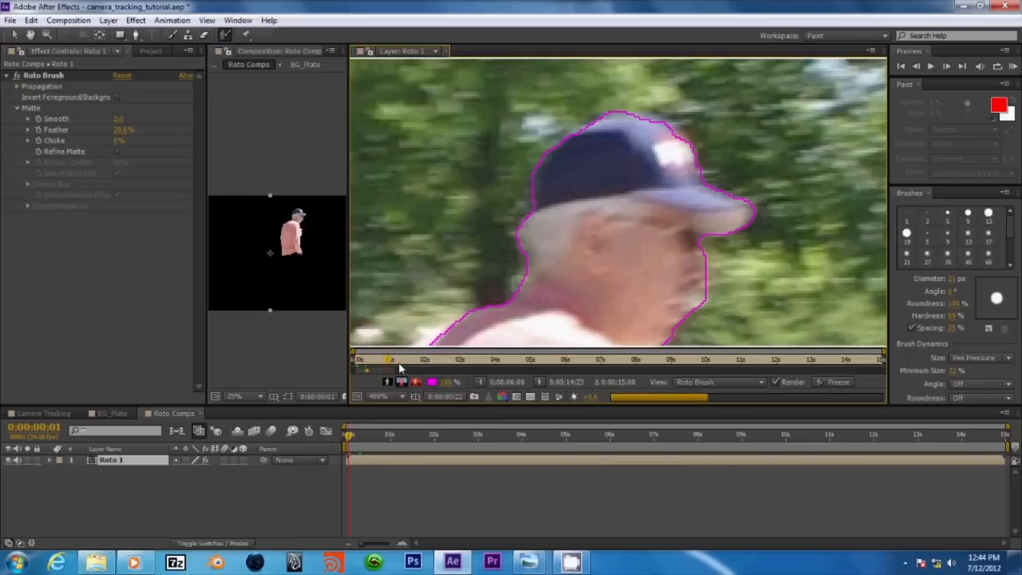
left_click_drag(398, 364, 396, 364)
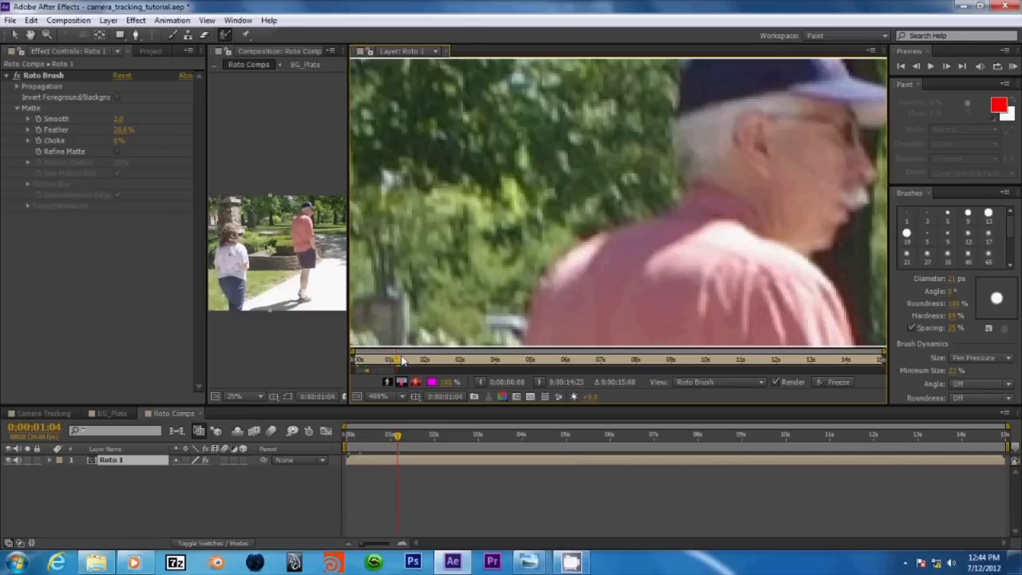
left_click(395, 361)
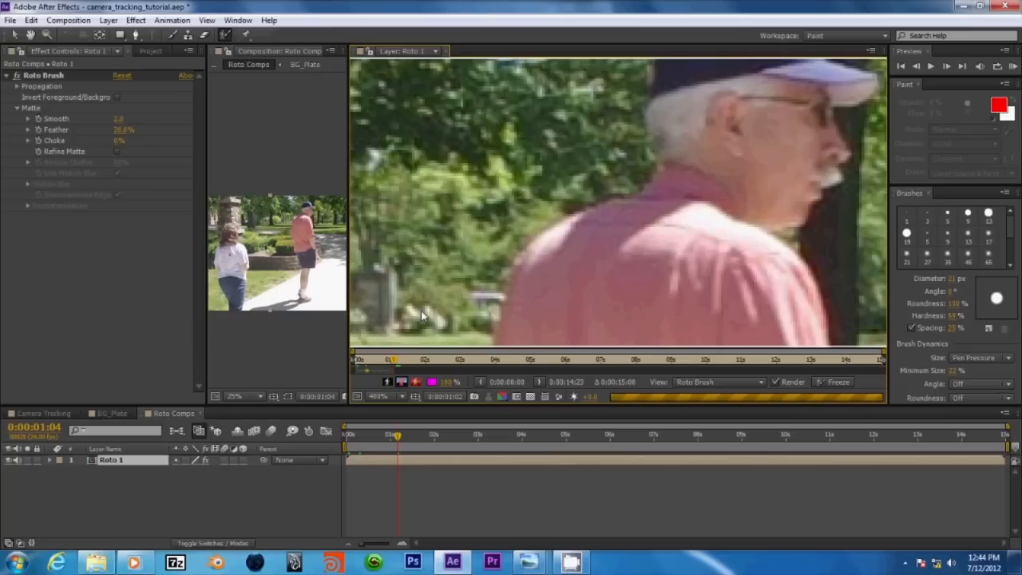
scroll(475, 275, "down", 1)
scroll(475, 280, "down", 3)
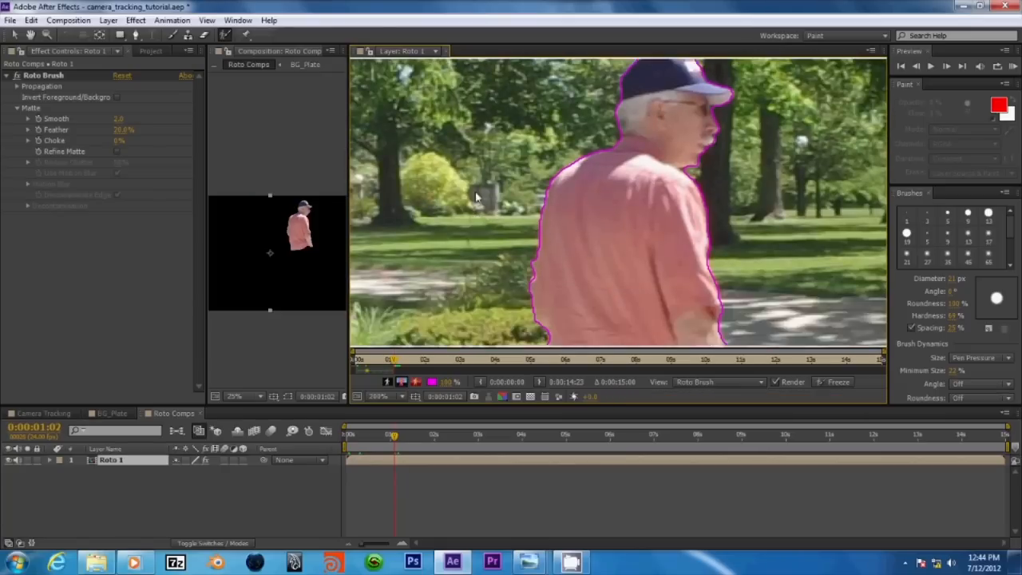
scroll(542, 263, "up", 2)
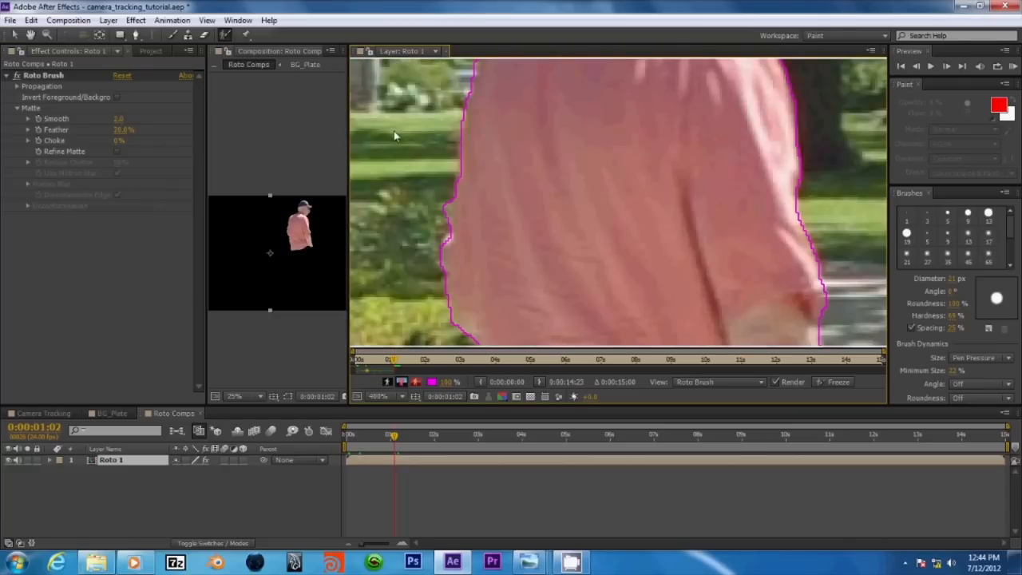
left_click_drag(435, 217, 437, 208)
Inspect the outline from the shirt hem up to the cap, trying a trim above the cap and undoing it
scroll(497, 210, "down", 3)
scroll(455, 97, "down", 3)
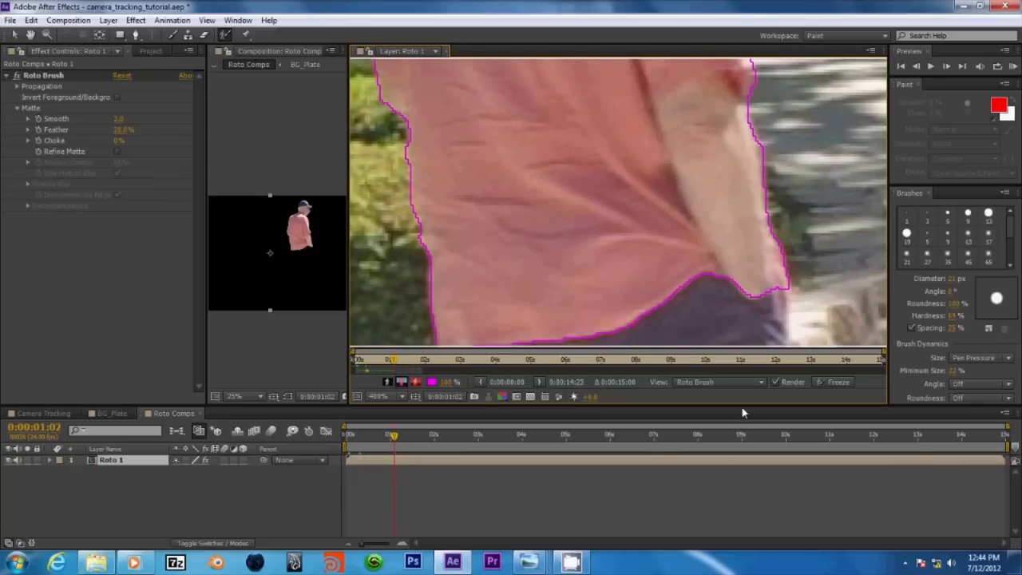
left_click_drag(713, 320, 644, 312)
left_click_drag(633, 180, 638, 276)
left_click_drag(654, 213, 669, 318)
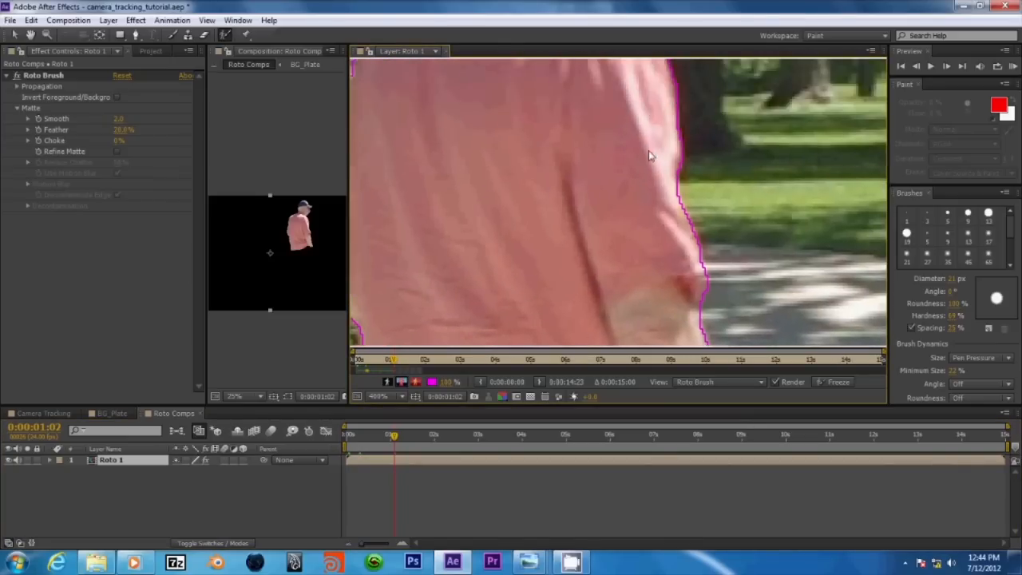
left_click_drag(648, 150, 714, 321)
left_click_drag(649, 147, 589, 225)
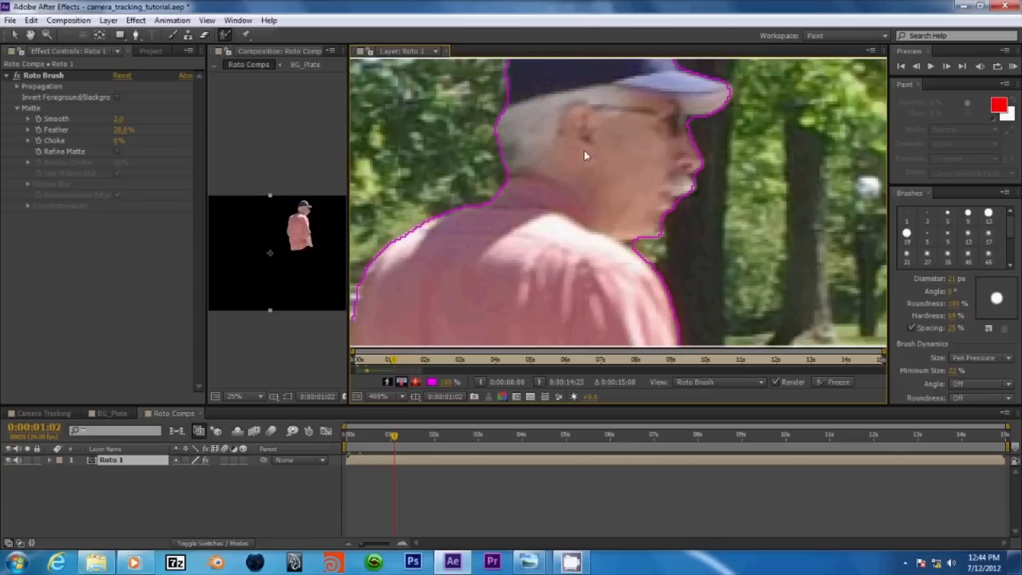
left_click_drag(584, 150, 616, 288)
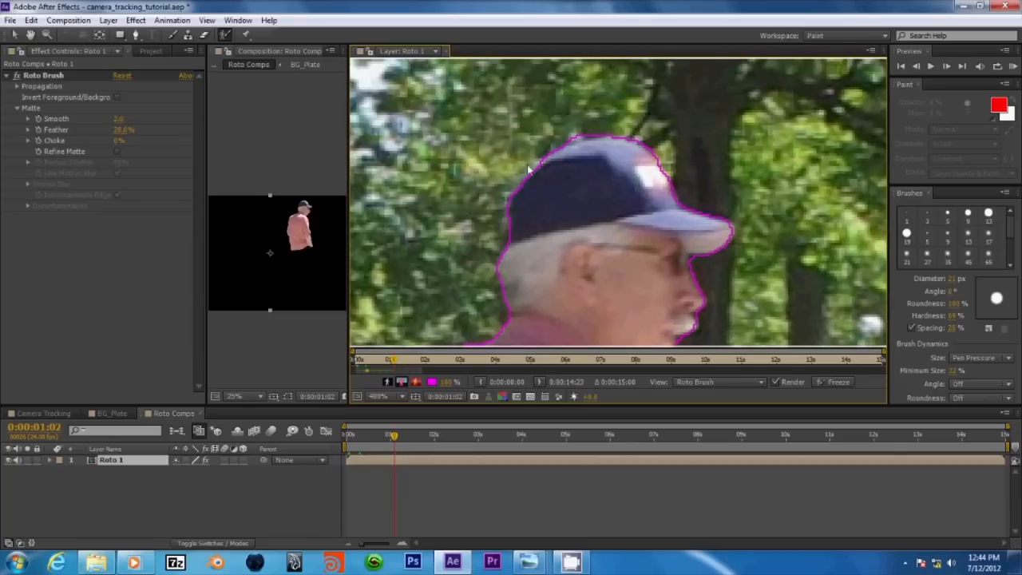
mouse_move(586, 126)
left_mouse_down()
mouse_move(562, 134)
mouse_move(592, 122)
mouse_move(615, 134)
mouse_move(571, 134)
left_mouse_up()
key("ctrl+z")
At frame 0:00:01:19, check the outline and trim the background along the man's front sleeve
left_click(419, 361)
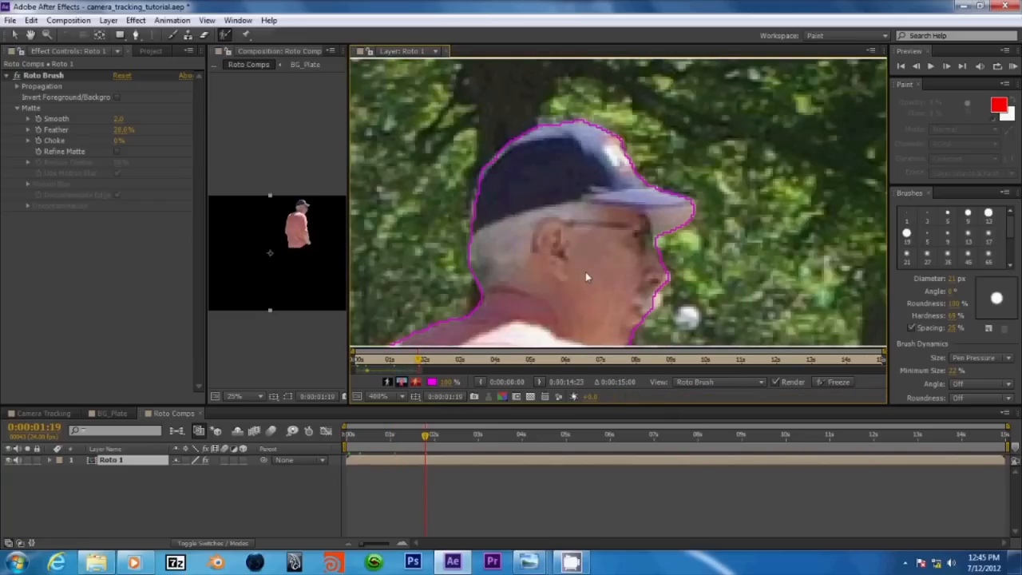
scroll(587, 277, "down", 1)
left_click_drag(586, 277, 599, 136)
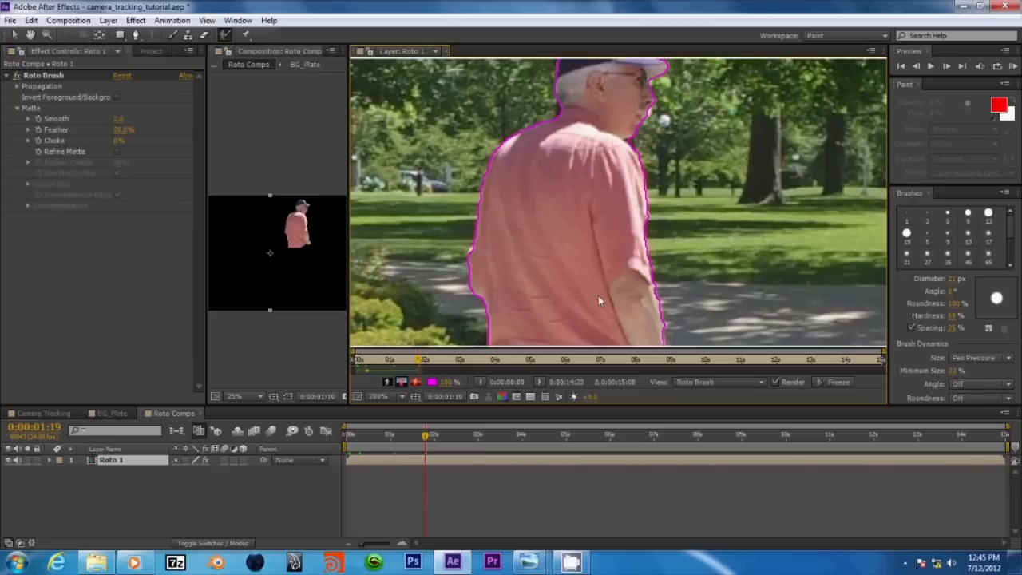
left_click_drag(598, 296, 590, 180)
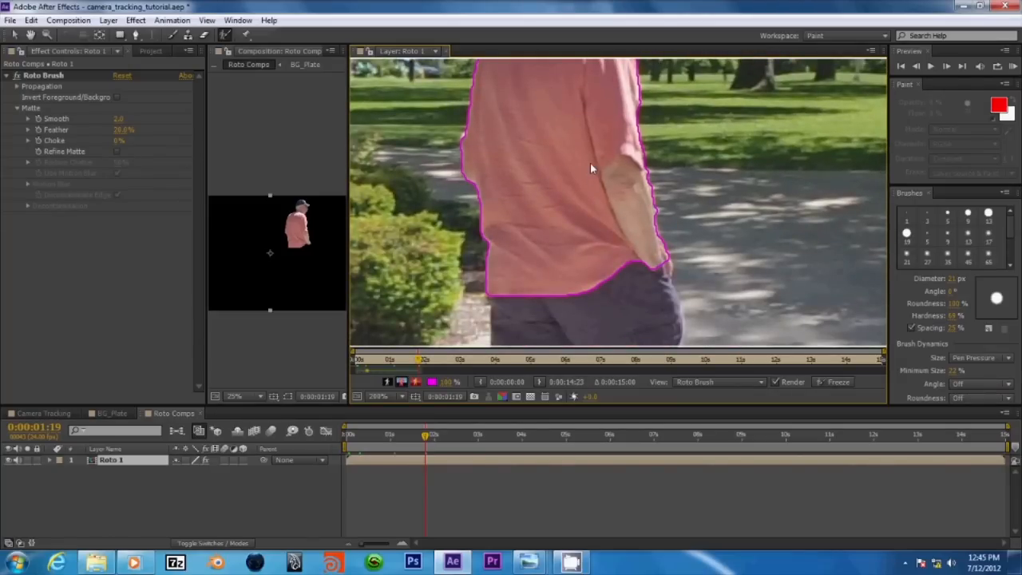
left_click_drag(590, 162, 588, 171)
scroll(630, 200, "up", 2)
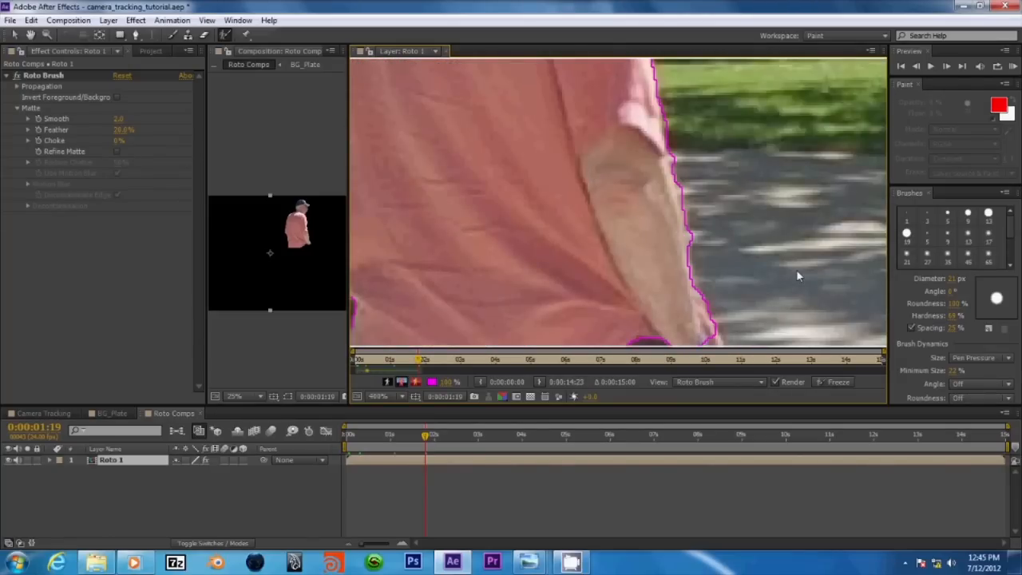
left_click_drag(682, 149, 653, 194)
left_click_drag(661, 133, 662, 145)
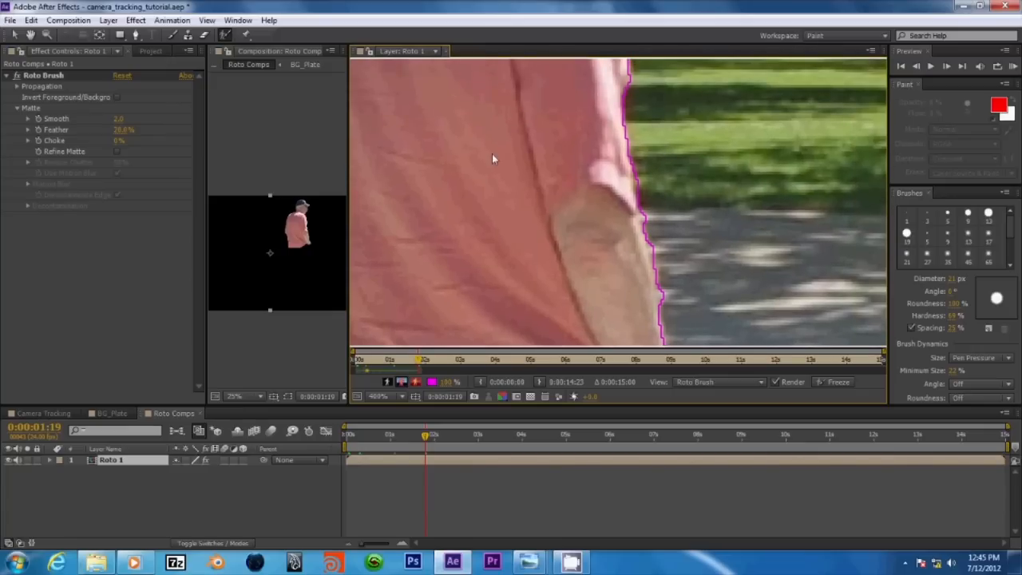
left_click(648, 184)
left_click_drag(740, 166, 779, 421)
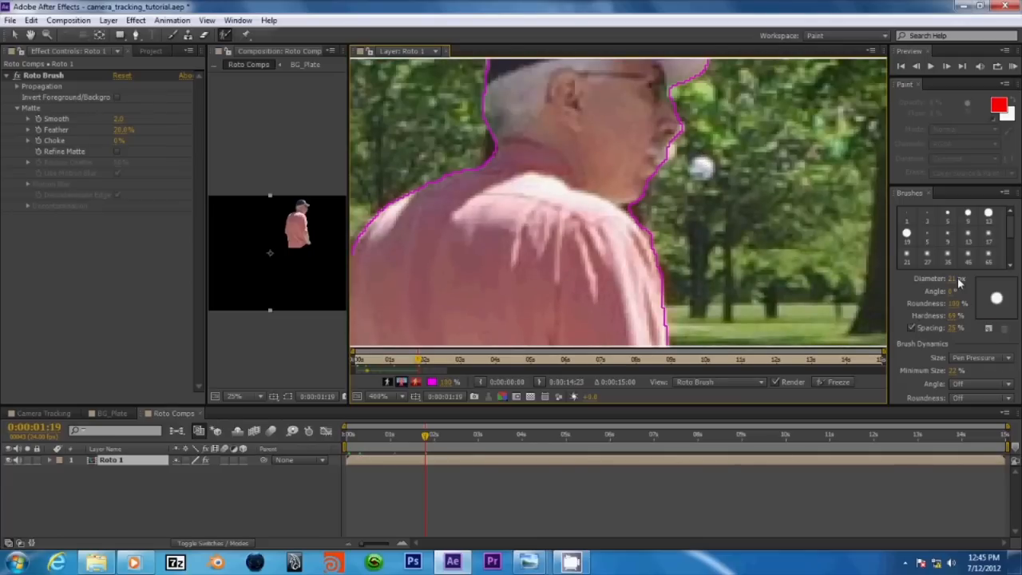
Set the brush diameter to 10 px and subtract the background notch beneath the man's chin
left_click_drag(956, 278, 953, 280)
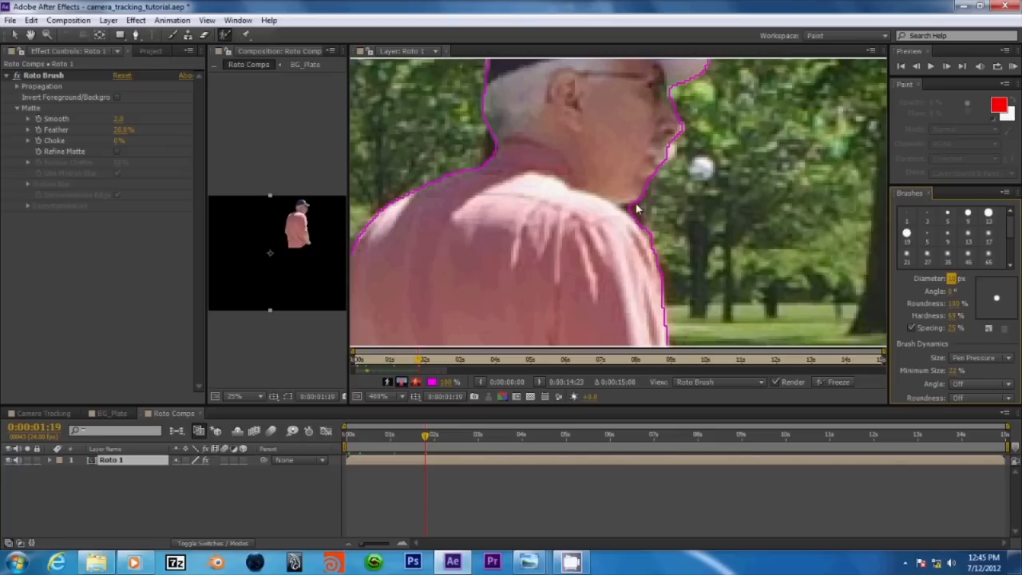
left_click_drag(640, 214, 631, 211)
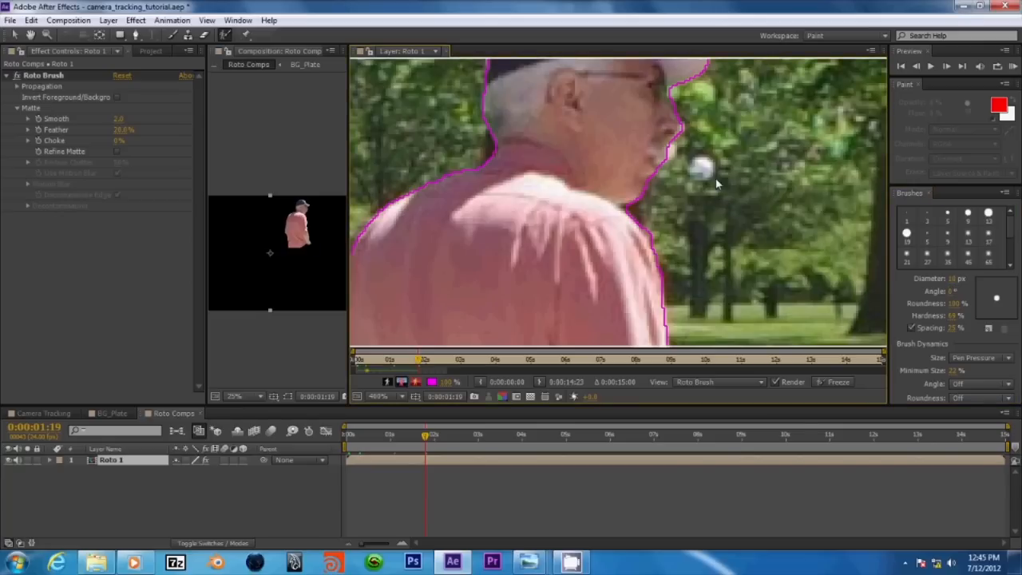
Go to frame 0:00:02:14 and add the outer edge of the man's front forearm to the selection with foreground strokes
left_click(447, 360)
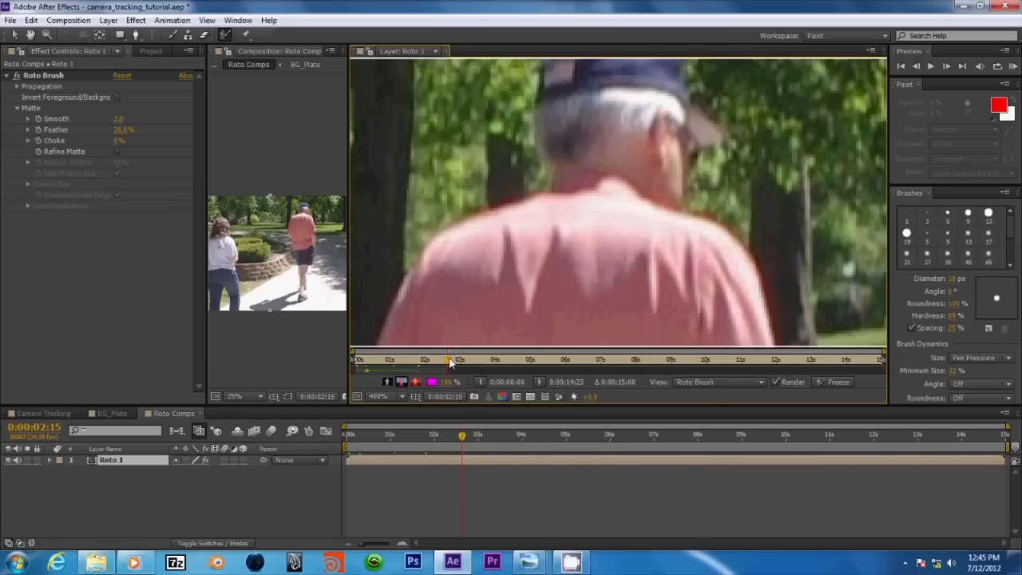
left_click(447, 359)
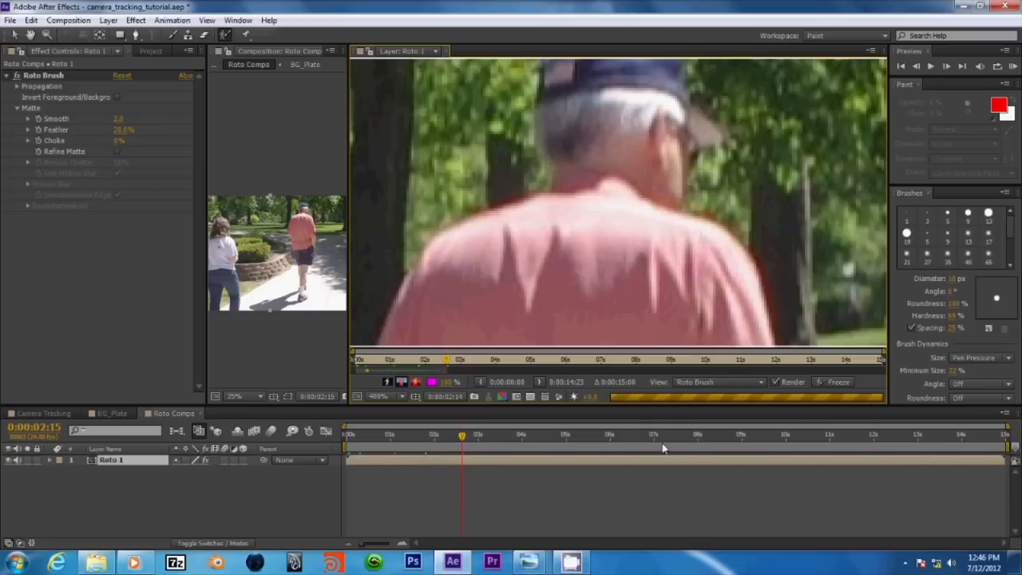
key("Page_Up")
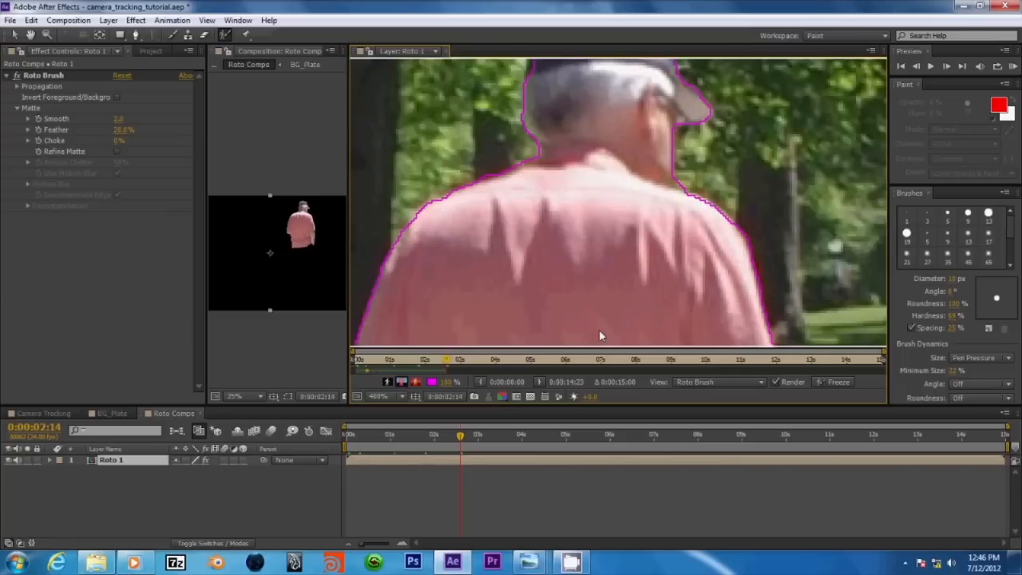
key("comma")
left_click_drag(601, 326, 530, 158)
scroll(555, 177, "down", 1)
scroll(554, 181, "up", 1)
scroll(567, 204, "up", 1)
left_click_drag(615, 142, 636, 98)
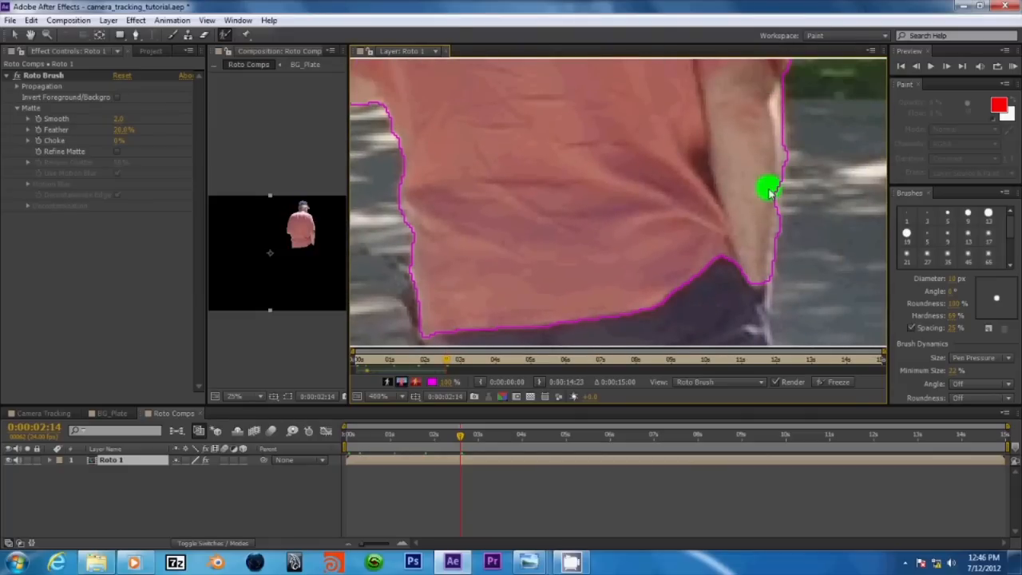
left_click_drag(769, 190, 766, 218)
left_click_drag(771, 209, 767, 217)
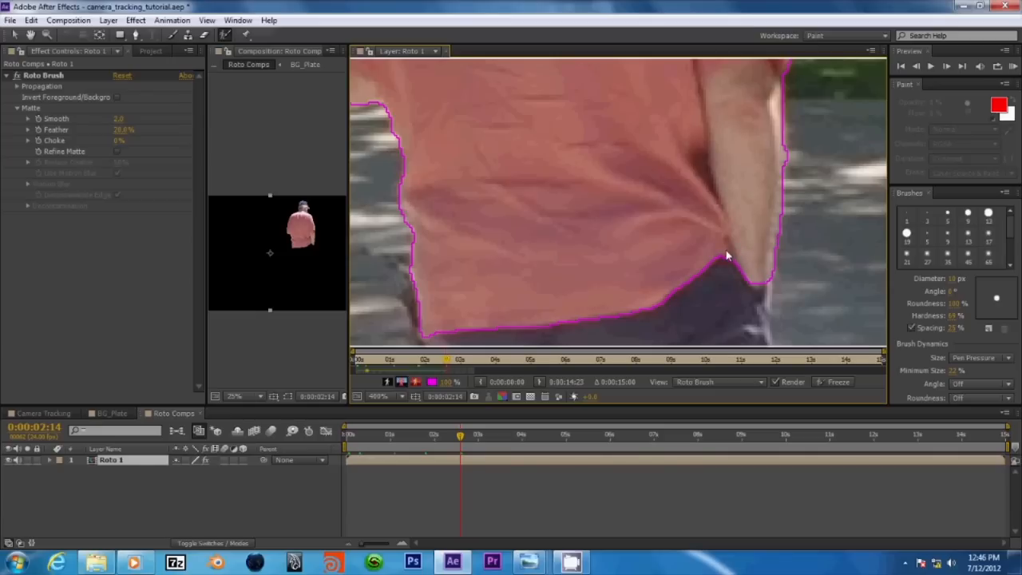
Inspect the man's outline from the shirt and shoulders up to the cap at frame 0:00:02:14
left_click_drag(624, 176, 687, 292)
left_click_drag(661, 172, 677, 326)
left_click_drag(661, 202, 554, 282)
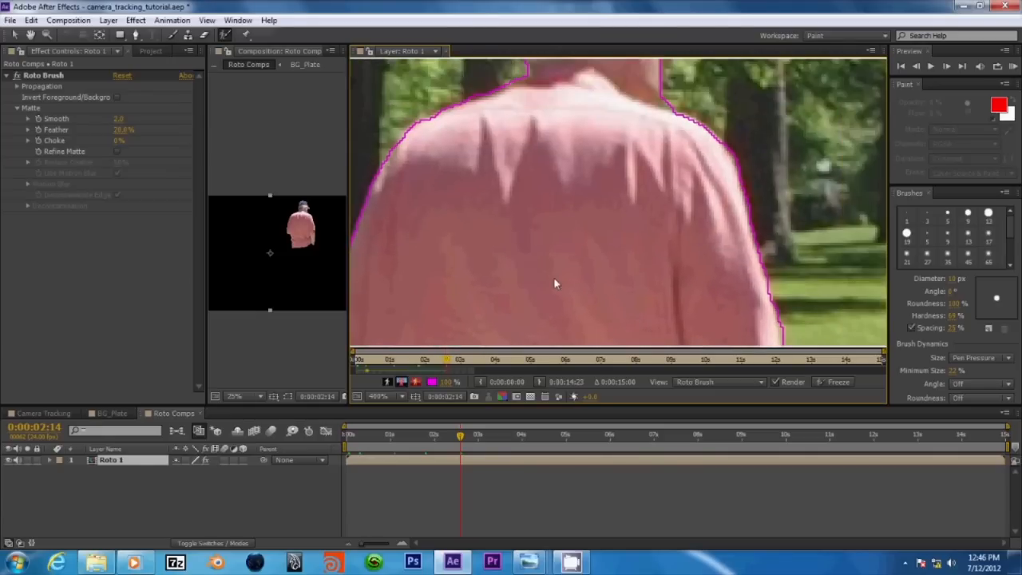
left_click_drag(607, 210, 625, 319)
left_click_drag(628, 232, 639, 170)
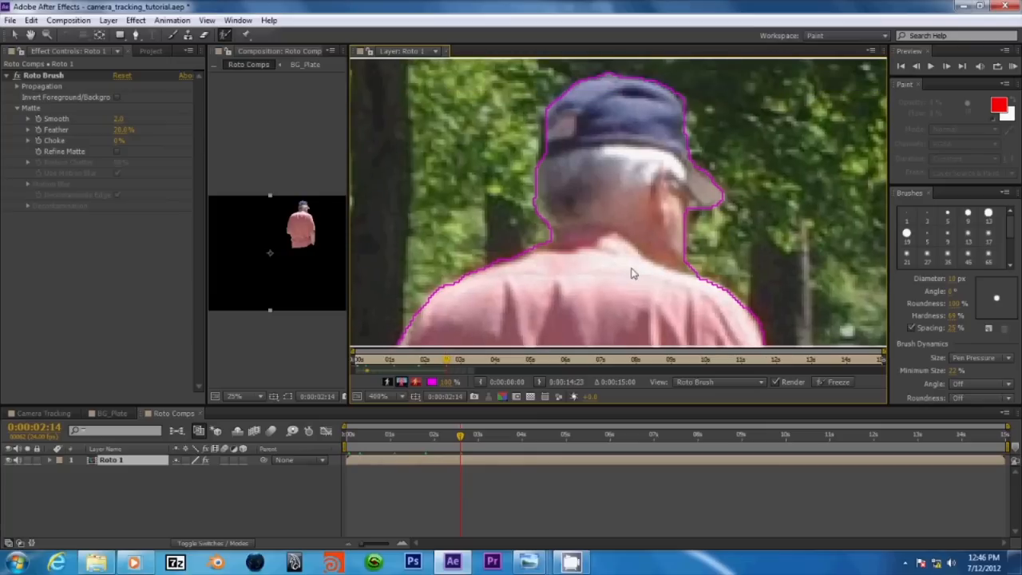
scroll(632, 268, "down", 1)
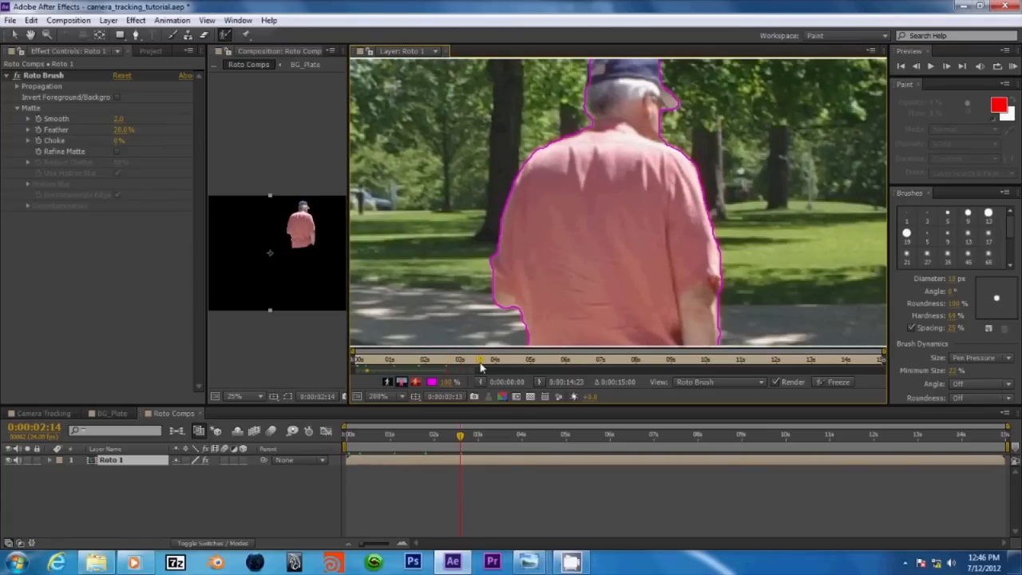
Go to frame 0:00:03:07 and examine the man's outline, his unselected legs, and the woman beside him
left_click(479, 366)
left_click(472, 364)
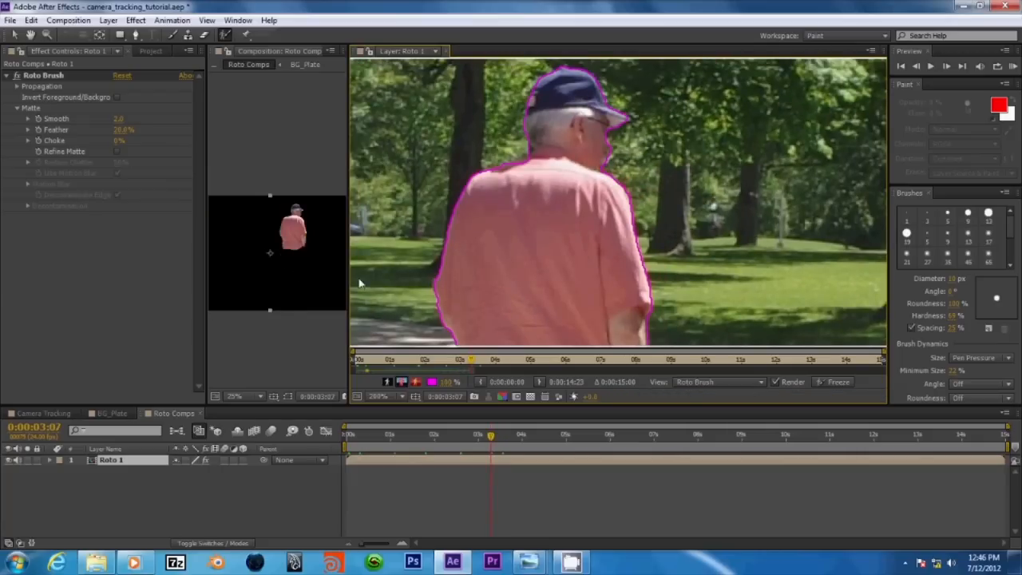
scroll(551, 270, "down", 1)
left_click_drag(553, 274, 572, 207)
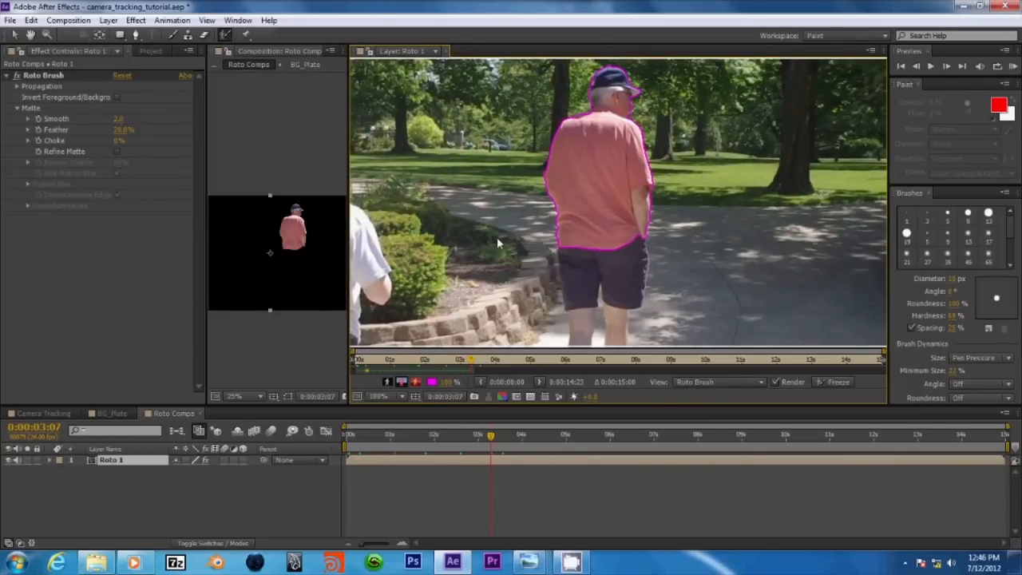
left_click_drag(632, 315, 636, 252)
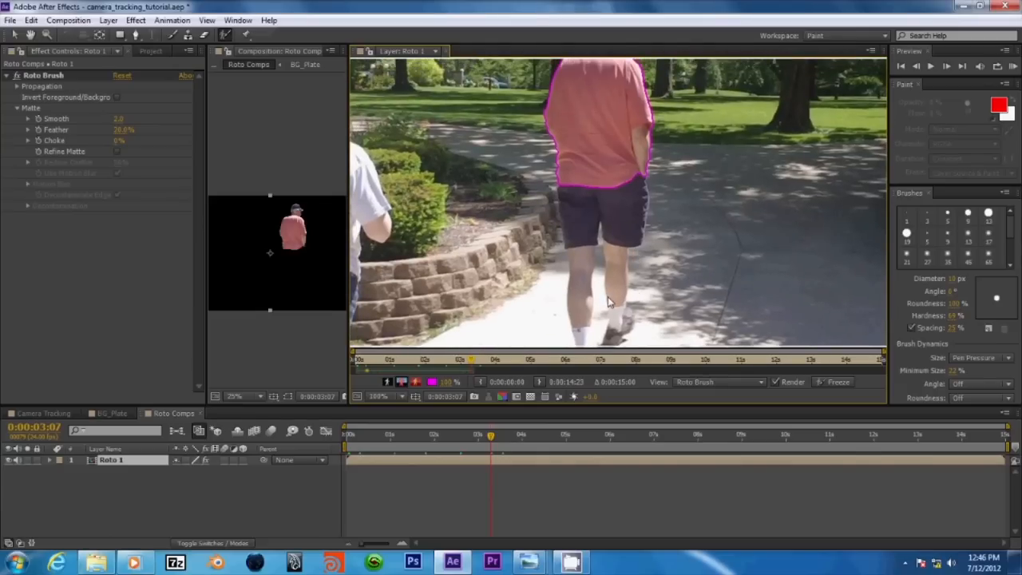
left_click_drag(600, 266, 573, 193)
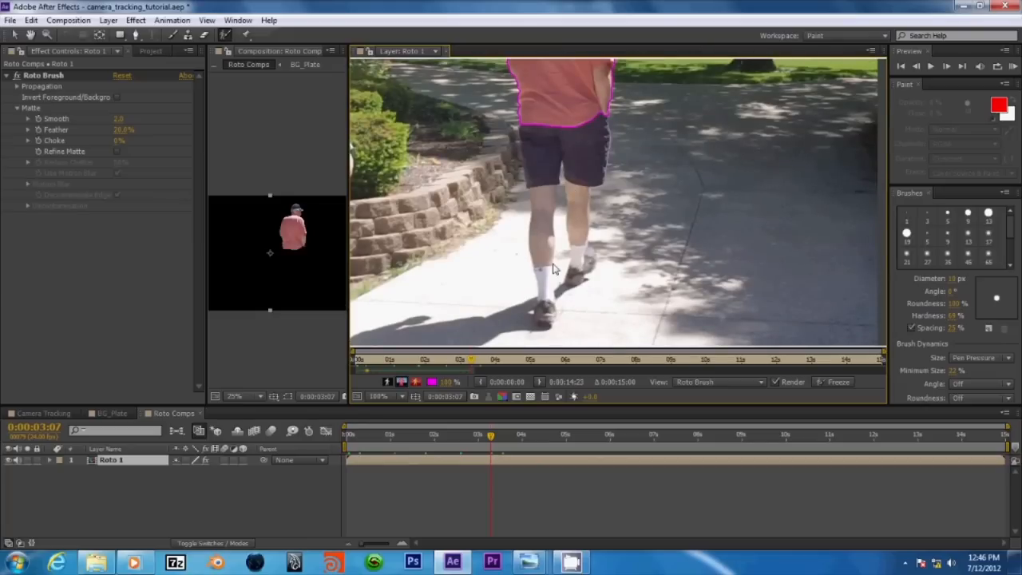
key("comma")
left_click_drag(503, 257, 673, 253)
key("period")
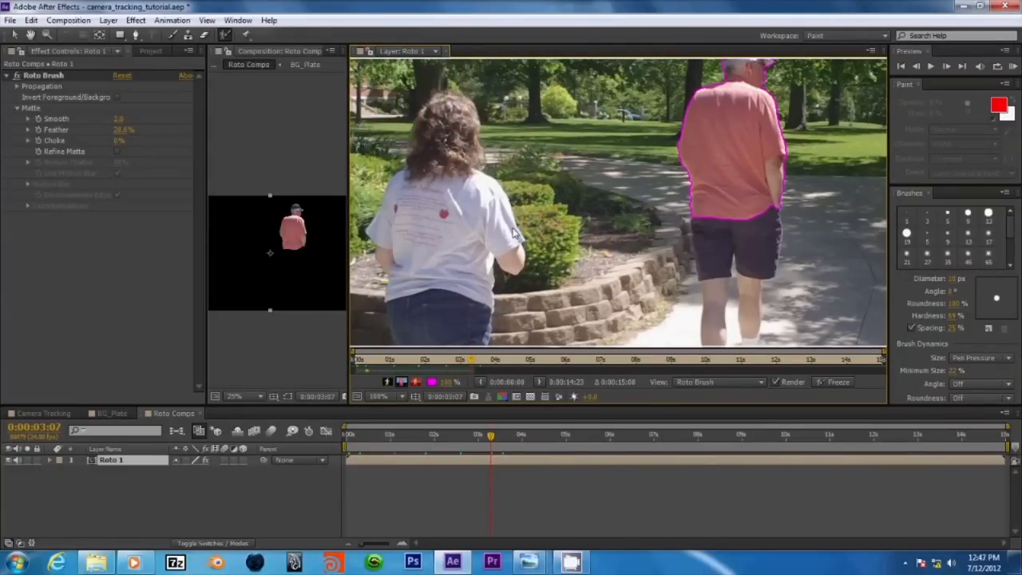
Go to frame 0:00:03:08 and subtract the background spill behind the man's cap and neck with a background stroke
left_click_drag(711, 209, 592, 285)
key("period")
left_click_drag(590, 211, 597, 273)
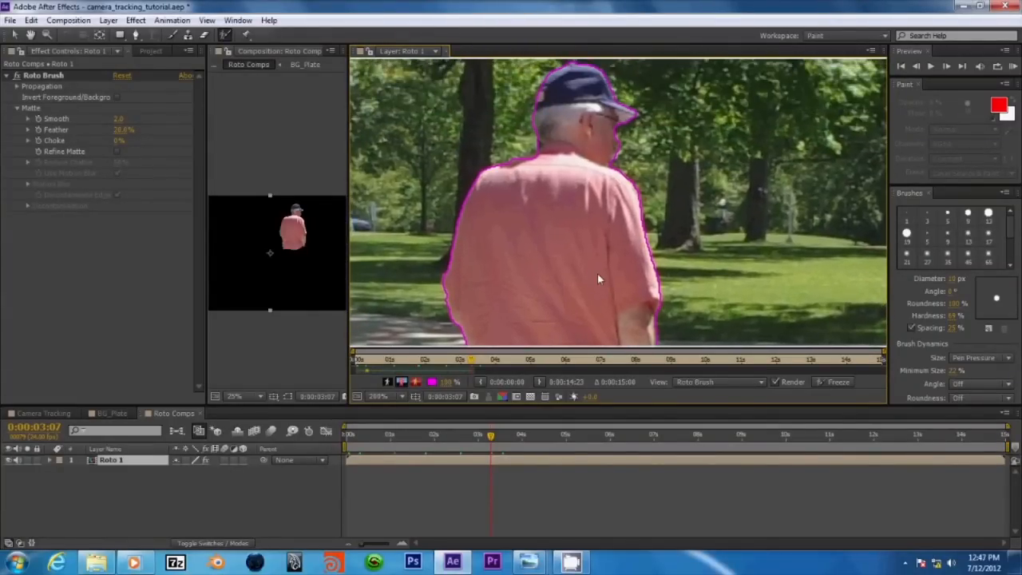
left_click_drag(563, 207, 588, 250)
key("period")
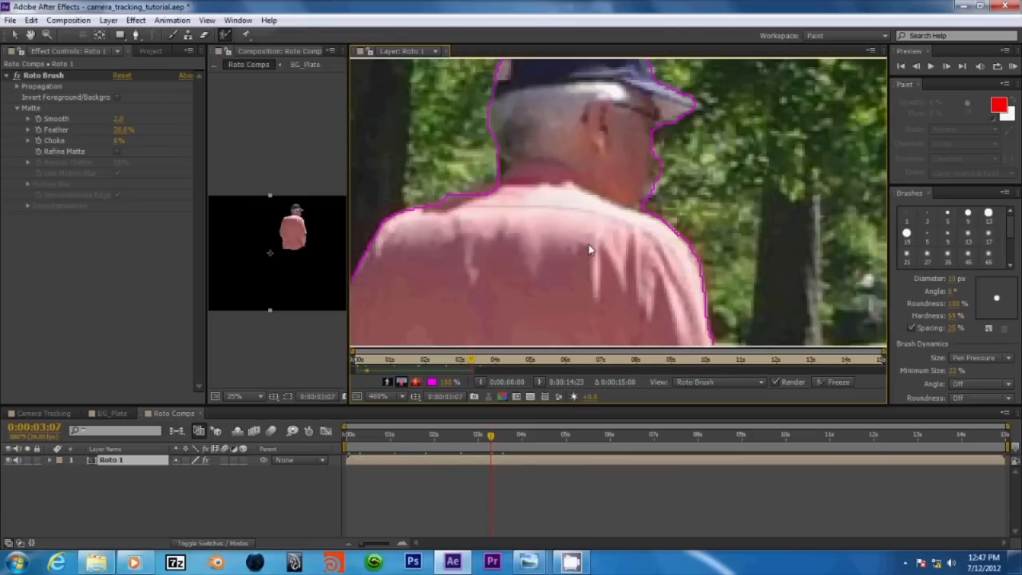
key("comma")
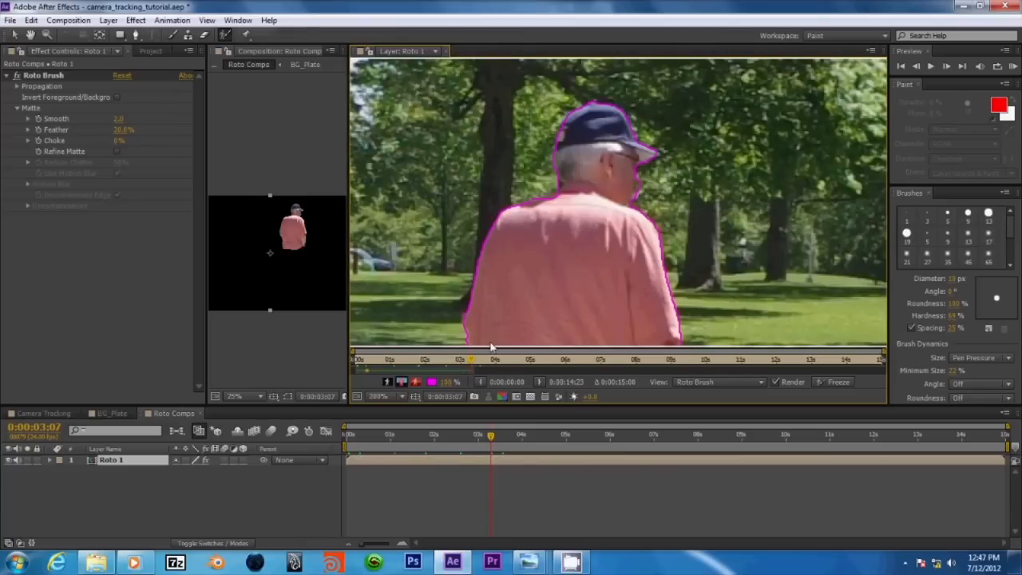
left_click_drag(471, 361, 473, 360)
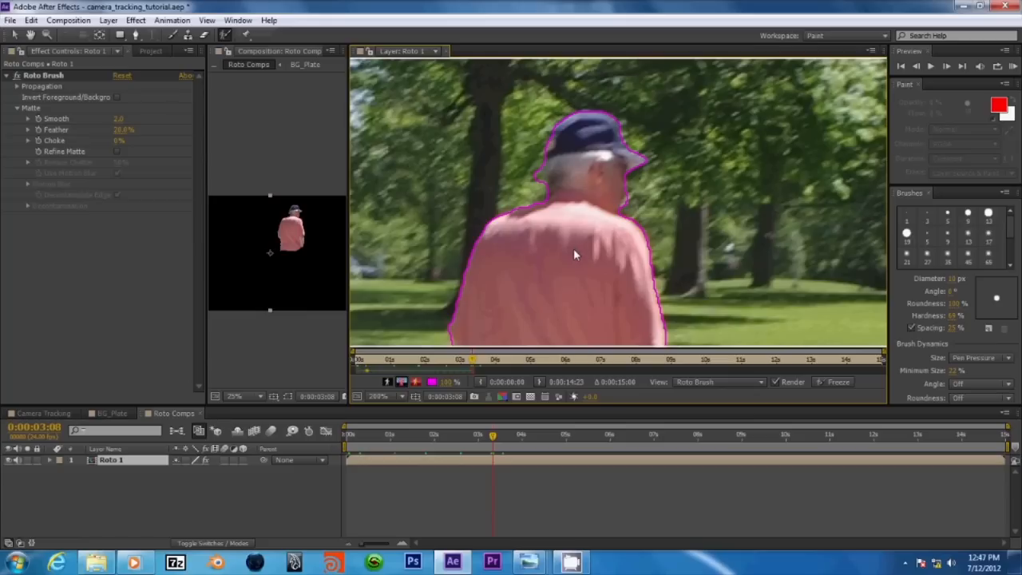
key("period")
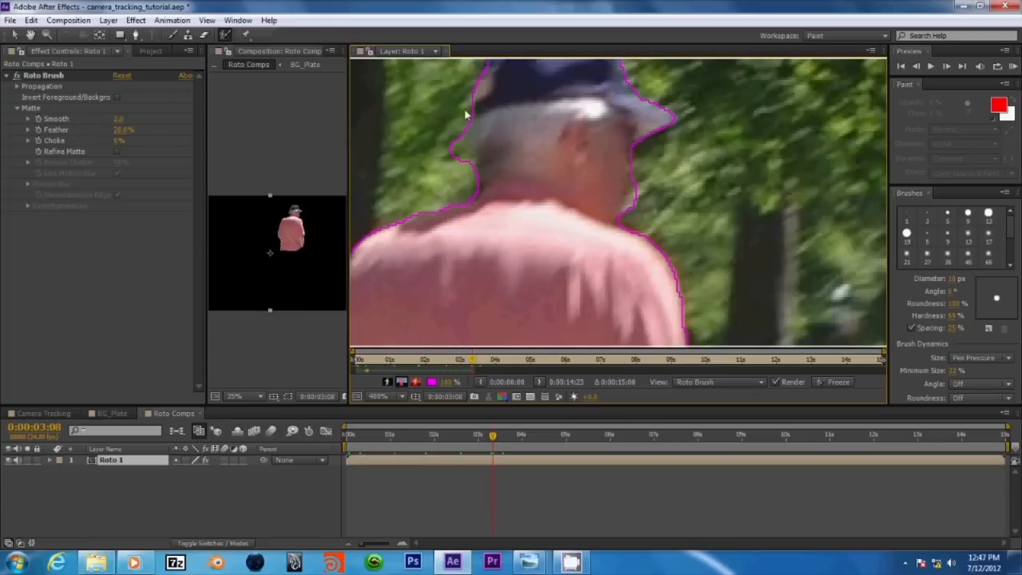
mouse_move(453, 132)
left_mouse_down()
mouse_move(456, 162)
mouse_move(452, 152)
left_mouse_up()
Check the man's corrected outline around the cap, neck and shirt at frame 0:00:03:08
scroll(683, 217, "down", 3)
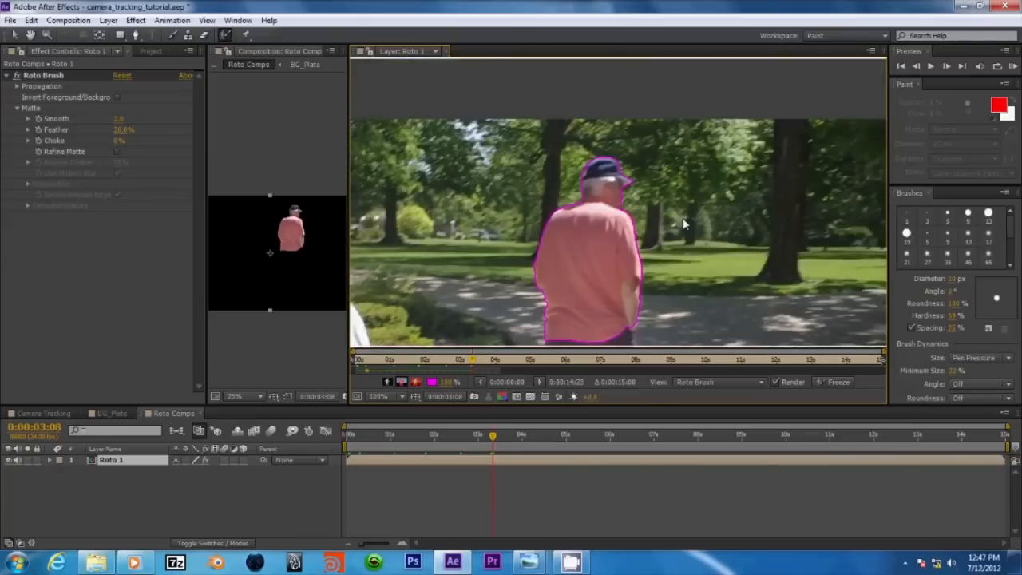
scroll(675, 158, "down", 3)
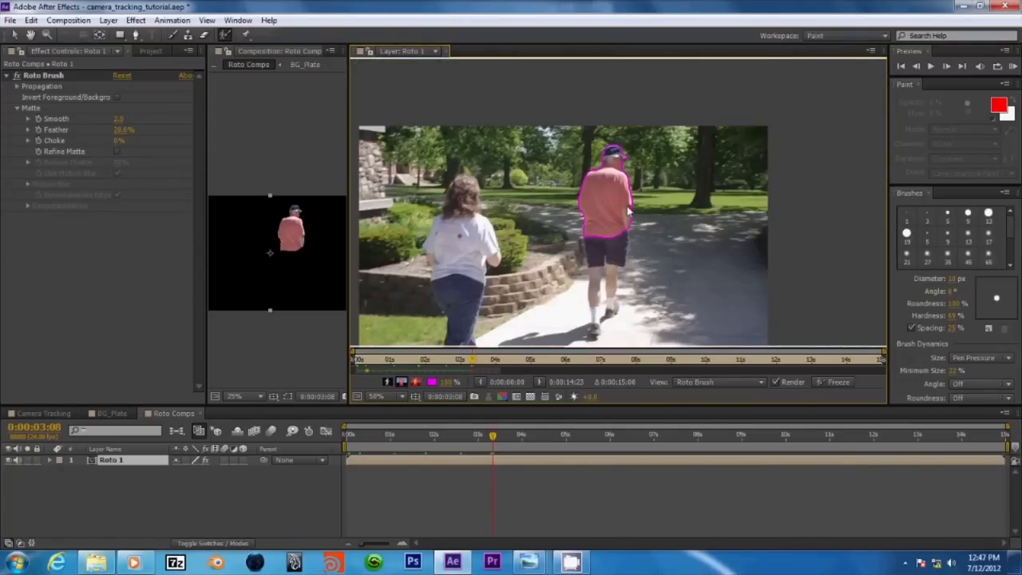
scroll(634, 160, "up", 3)
left_click_drag(634, 157, 675, 301)
scroll(640, 208, "up", 1)
left_click_drag(640, 207, 651, 312)
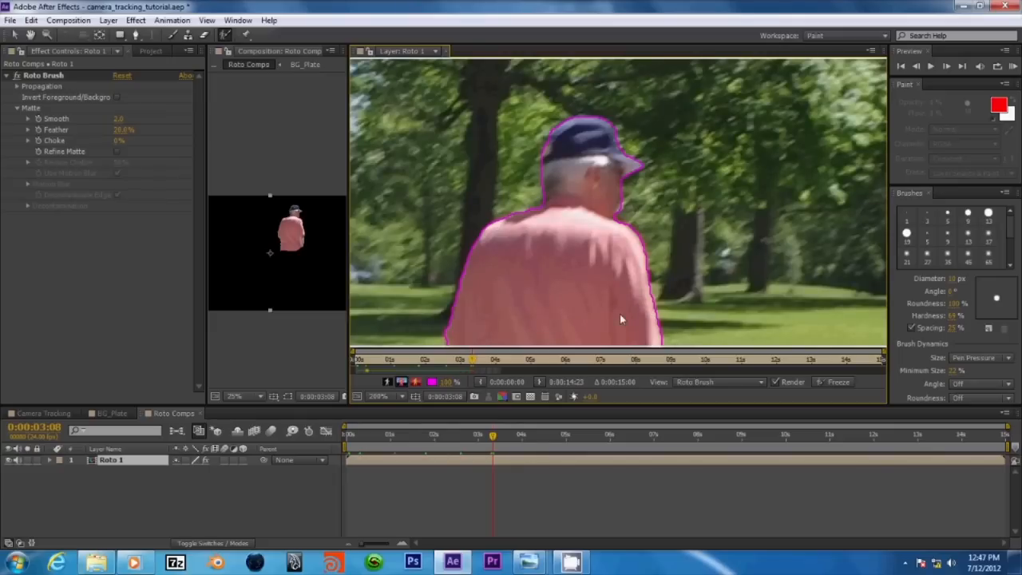
Go to frame 0:00:04:02 and examine the man's shirt hem, shorts and unselected legs
left_click(496, 361)
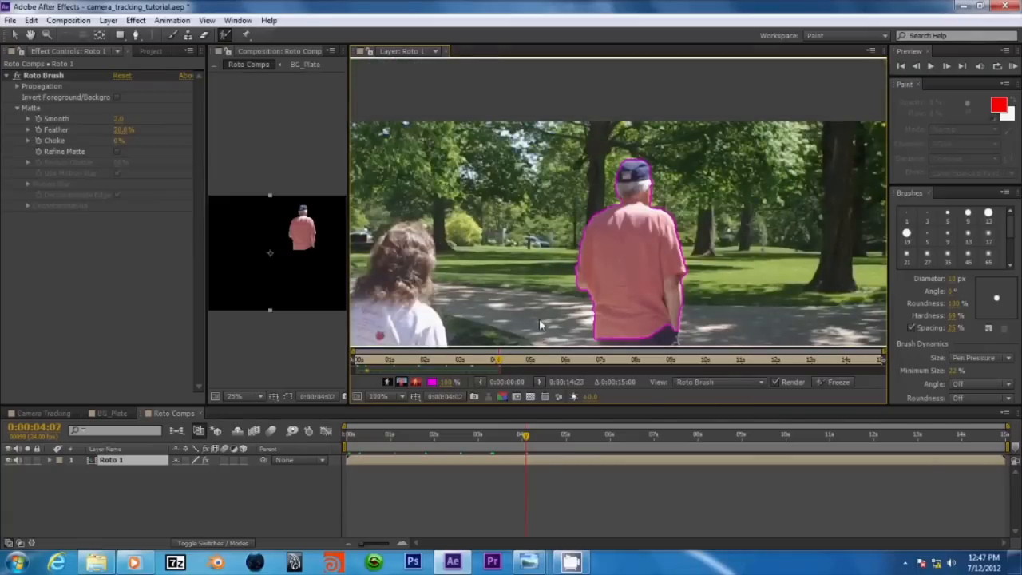
left_click_drag(539, 319, 504, 234)
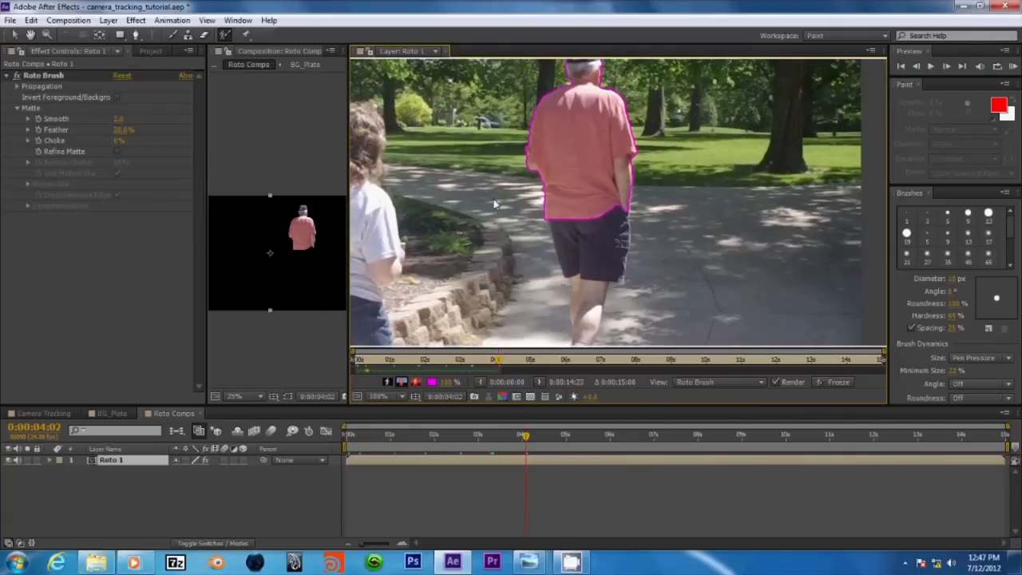
left_click_drag(572, 298, 548, 238)
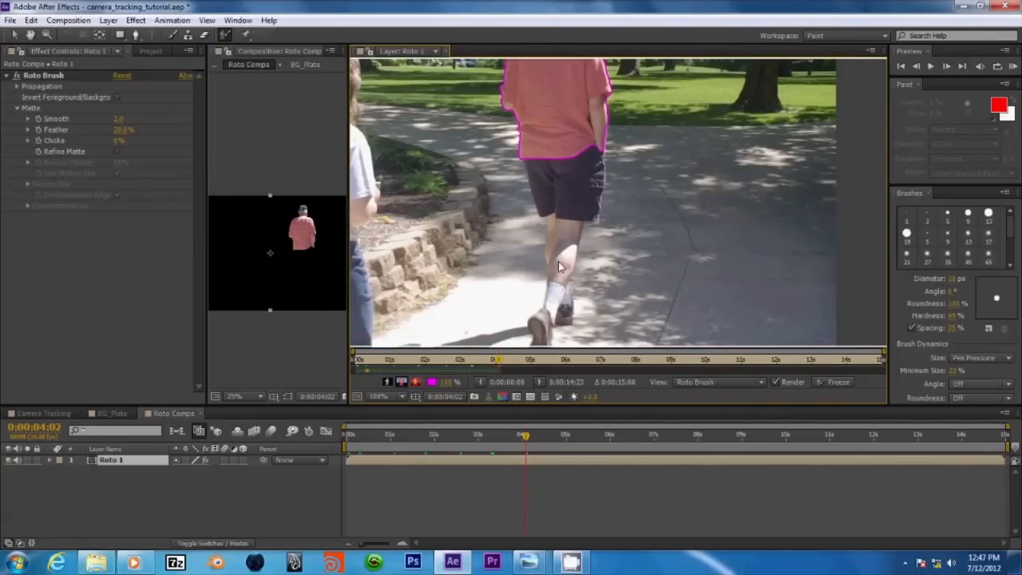
left_click_drag(495, 210, 526, 250)
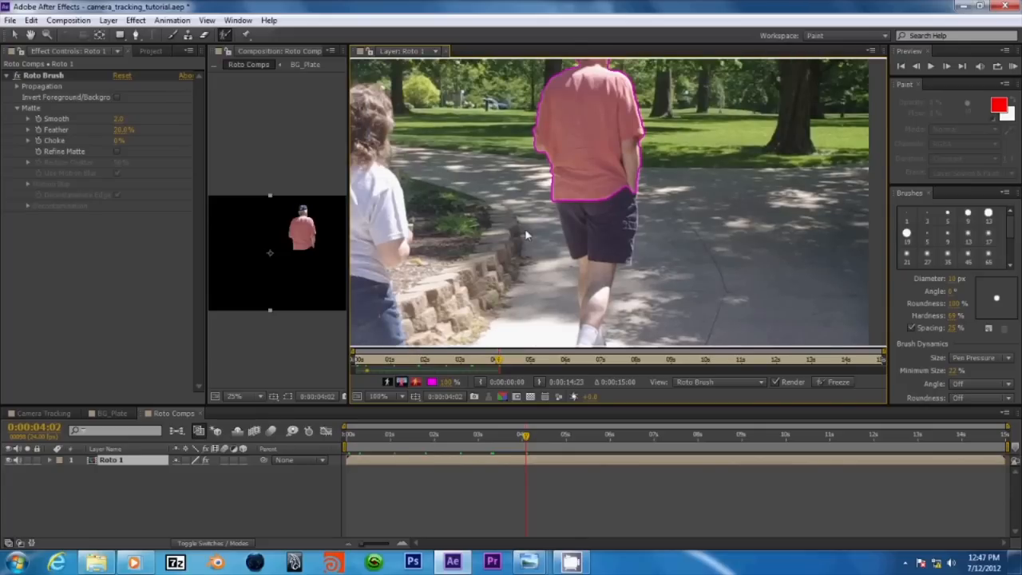
scroll(592, 284, "up", 1)
left_click_drag(580, 287, 551, 294)
scroll(563, 286, "down", 2)
scroll(567, 285, "up", 1)
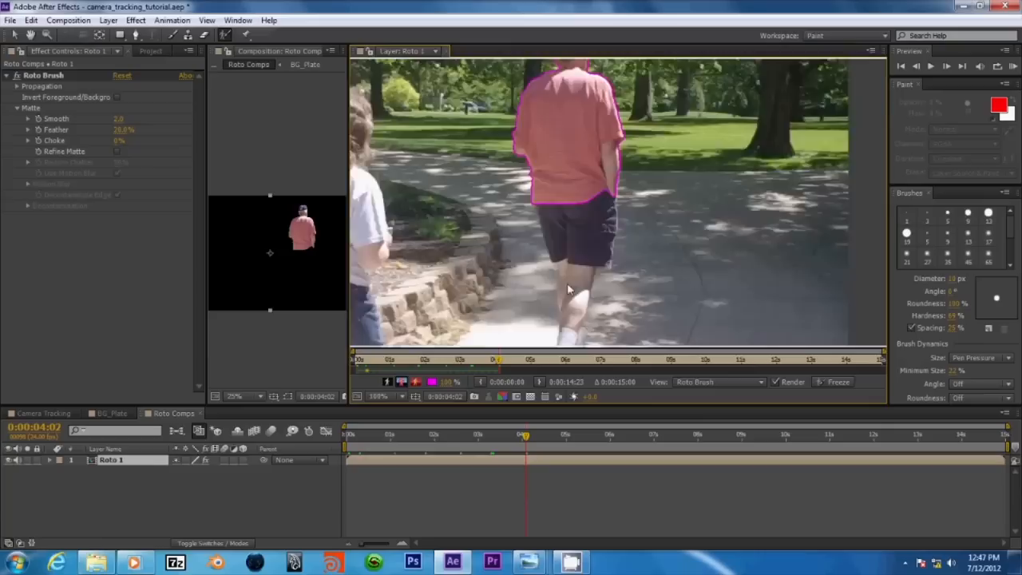
Inspect the man's selection outline from the shirt and arms up to the cap at frame 0:00:04:02
scroll(567, 289, "up", 1)
left_click_drag(566, 164, 680, 282)
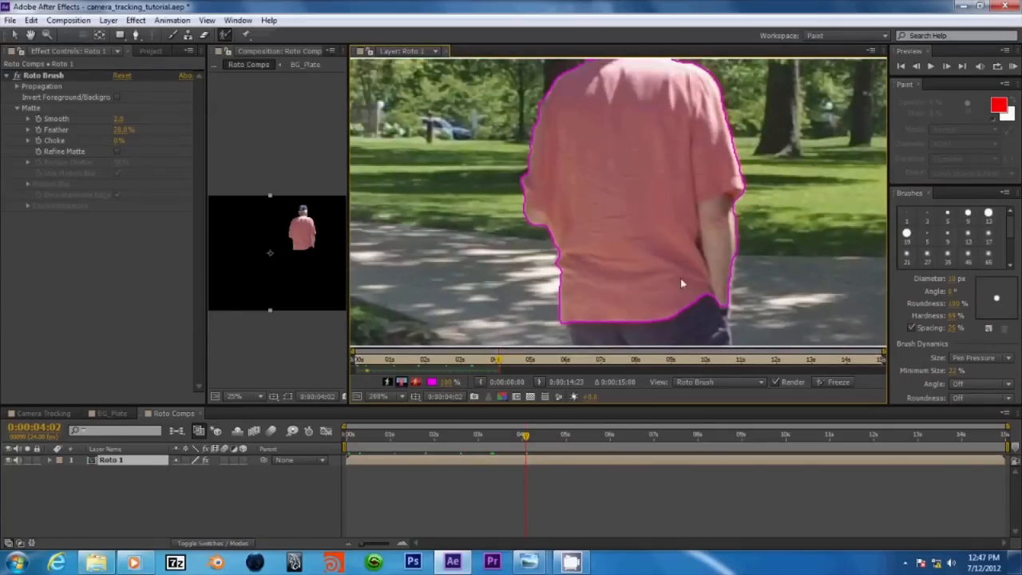
left_click_drag(603, 210, 634, 240)
scroll(634, 239, "down", 1)
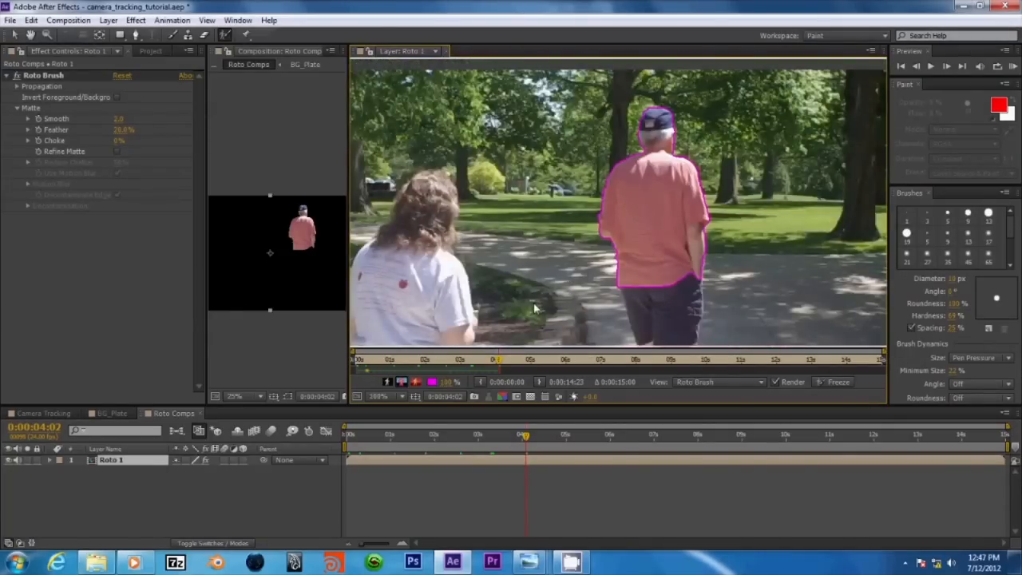
scroll(535, 308, "up", 1)
left_click_drag(691, 216, 631, 310)
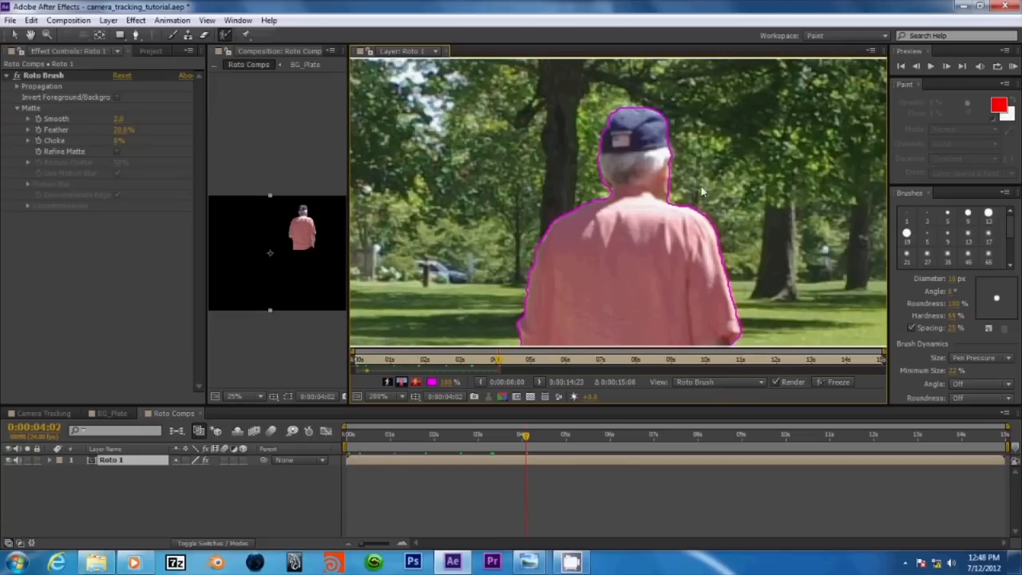
left_click_drag(609, 208, 558, 246)
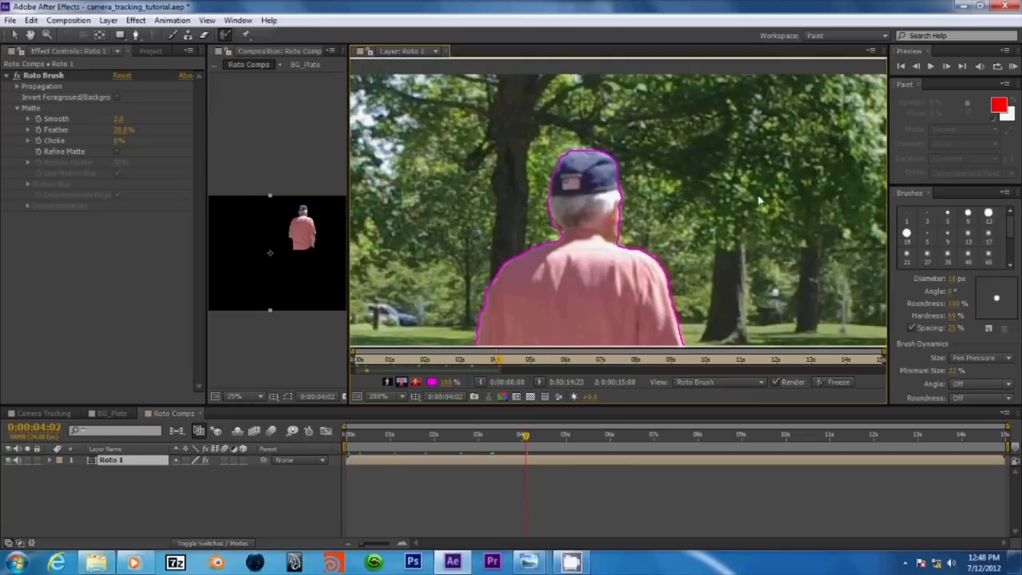
scroll(651, 171, "down", 5)
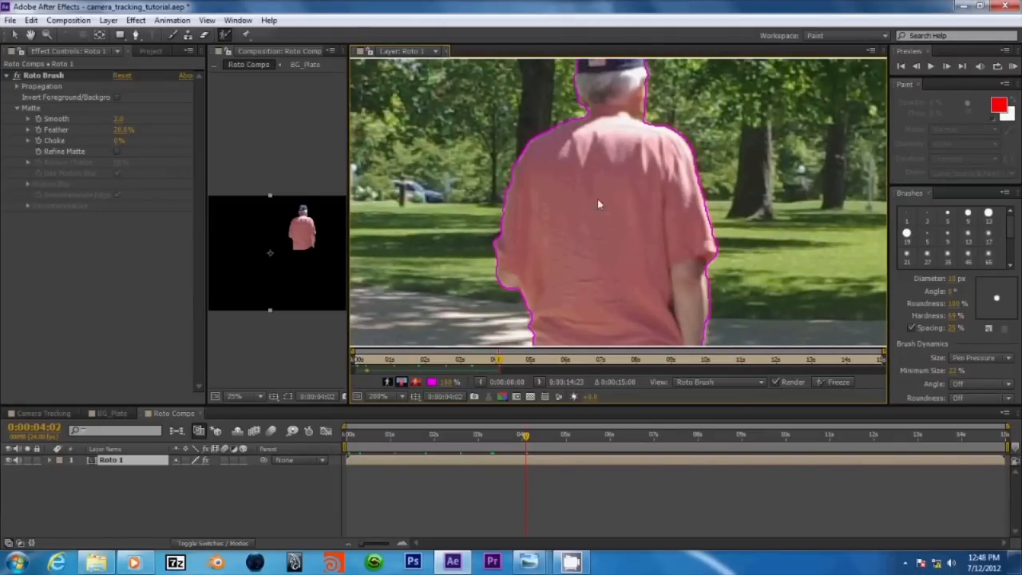
left_click_drag(598, 193, 591, 134)
scroll(598, 174, "down", 1)
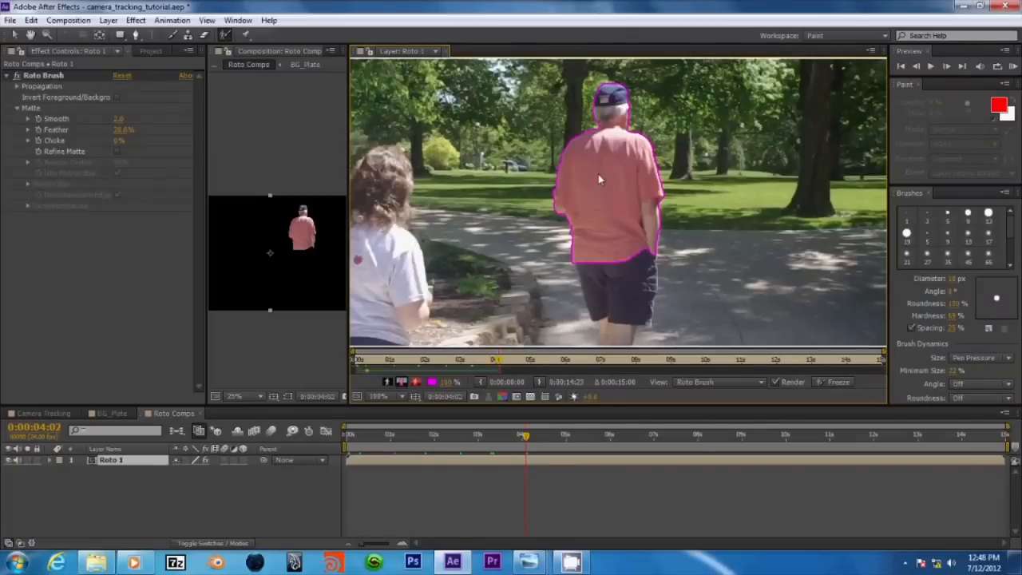
scroll(595, 200, "up", 1)
left_click_drag(591, 225, 605, 343)
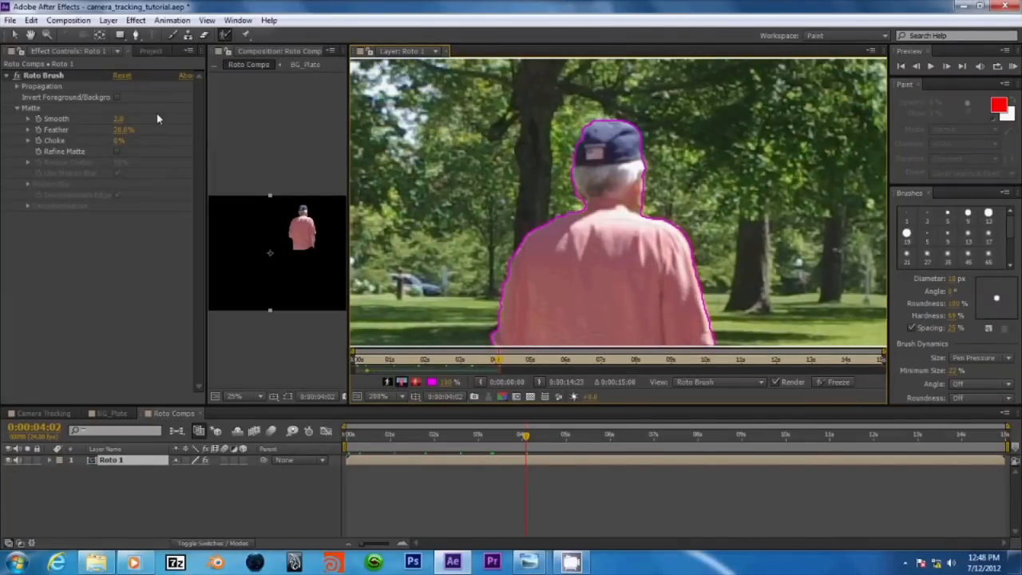
left_click(11, 20)
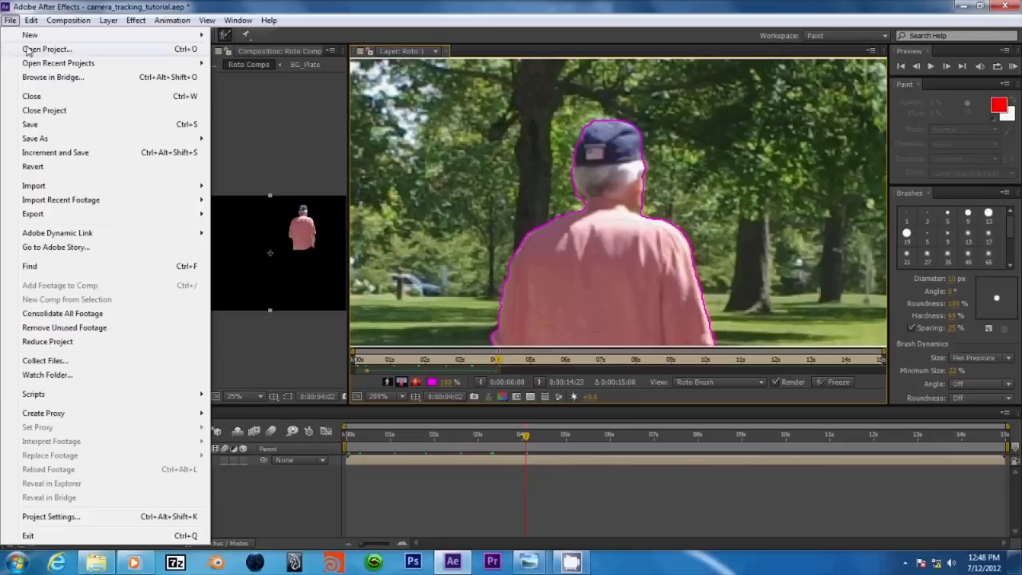
mouse_move(111, 70)
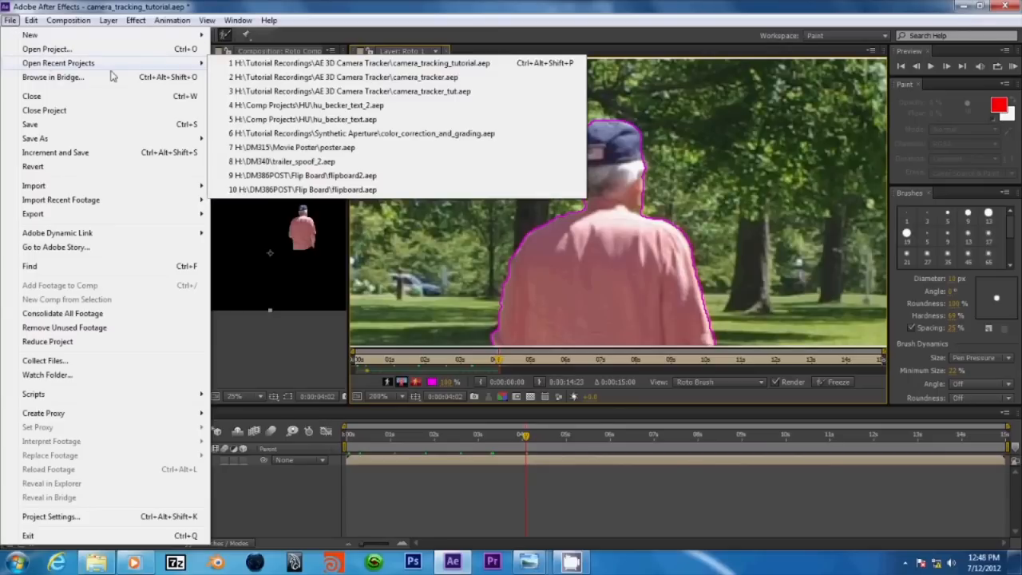
left_click(351, 64)
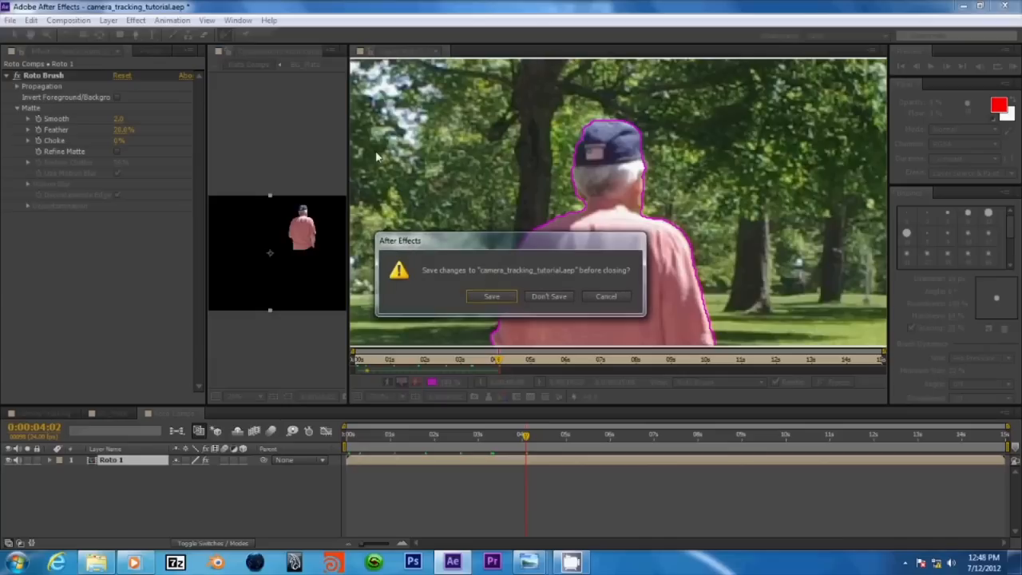
left_click(604, 296)
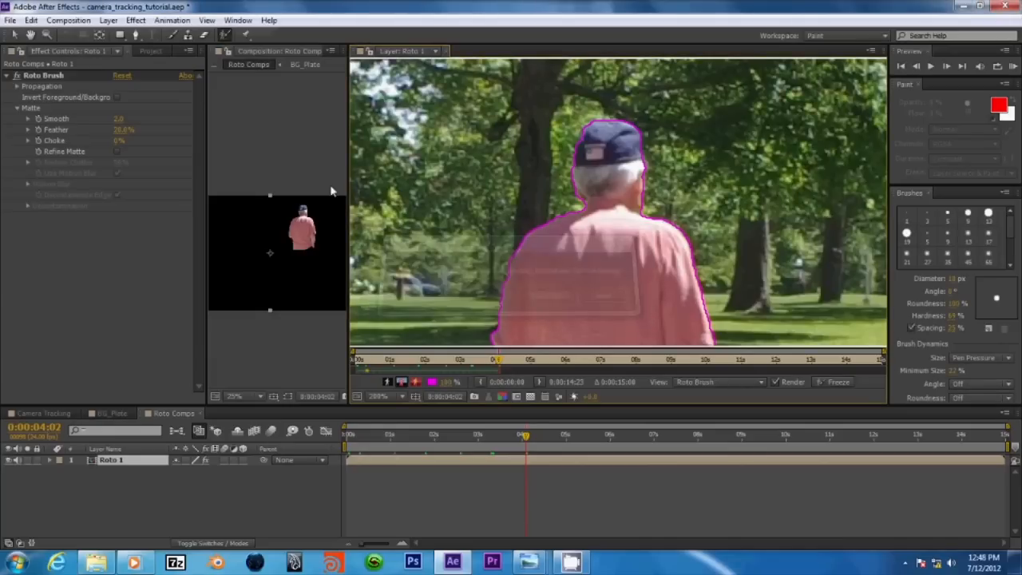
Open the recent project camera_tracker.aep without saving the changes to camera_tracking_tutorial.aep
left_click(10, 20)
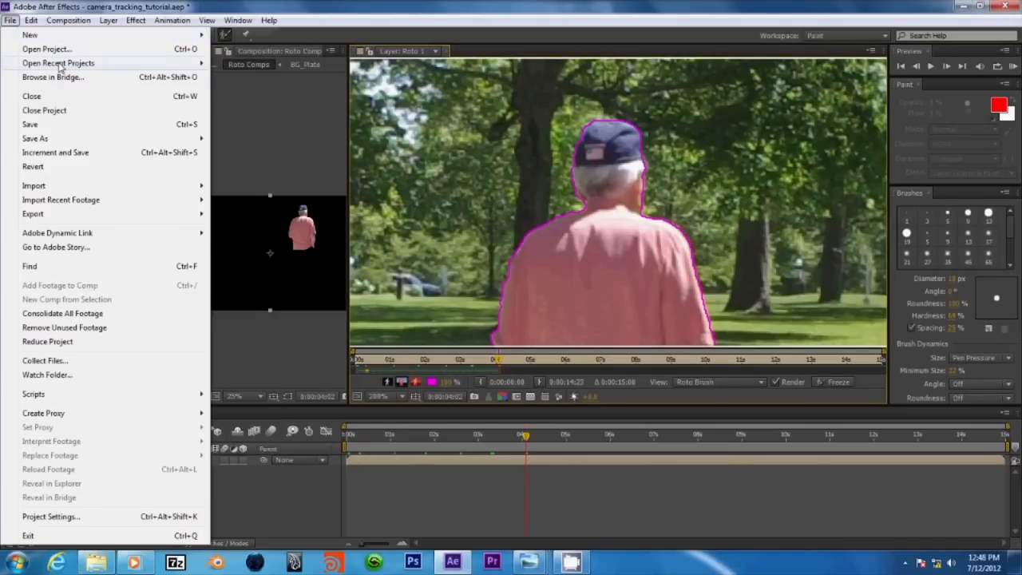
mouse_move(60, 63)
left_click(360, 78)
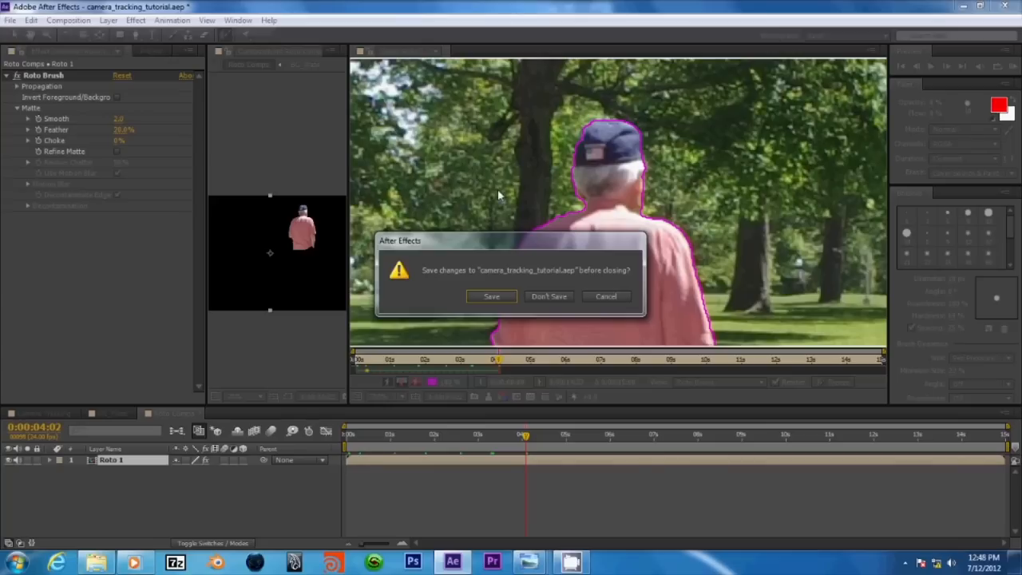
left_click(551, 296)
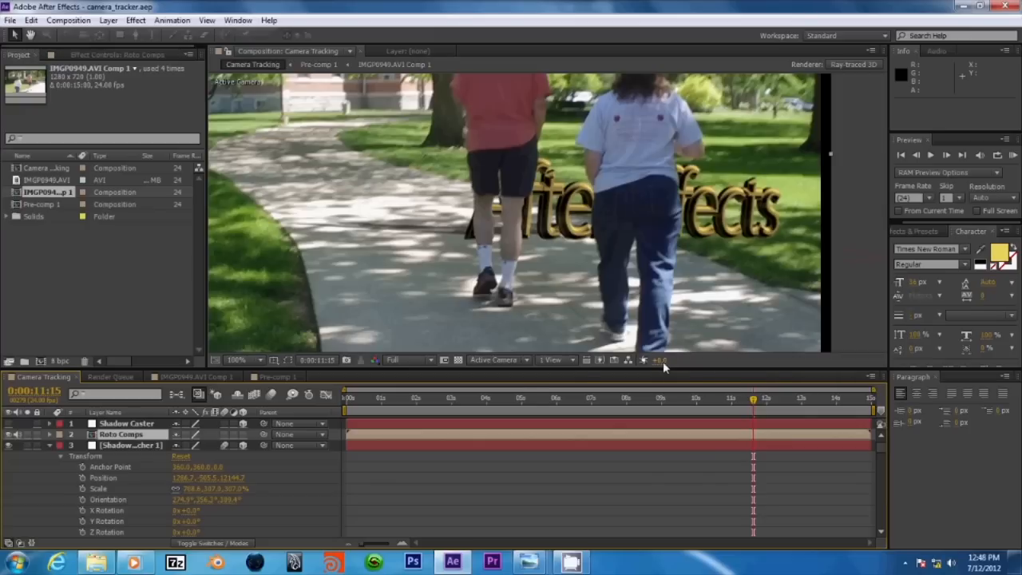
Open the Roto Comps pre-composition and select the Roto Brush effect of the Roto layer
scroll(626, 297, "down", 2)
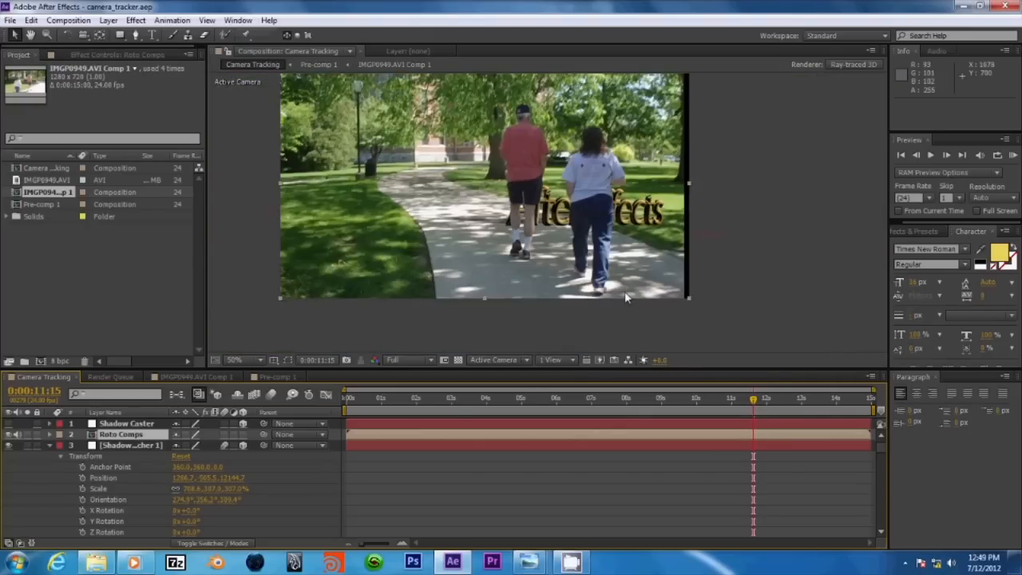
scroll(626, 296, "up", 1)
left_click_drag(673, 140, 588, 246)
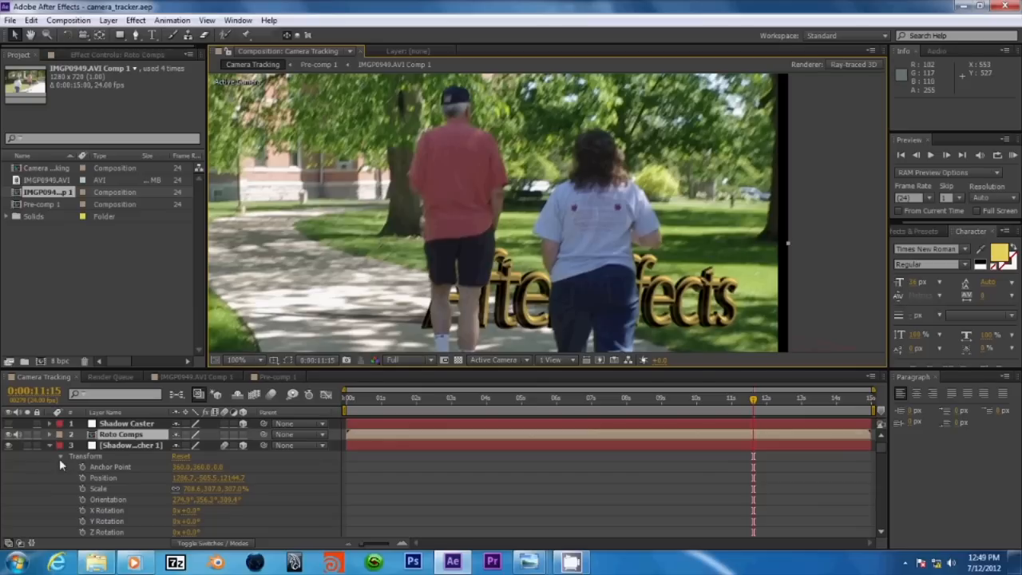
double_click(92, 434)
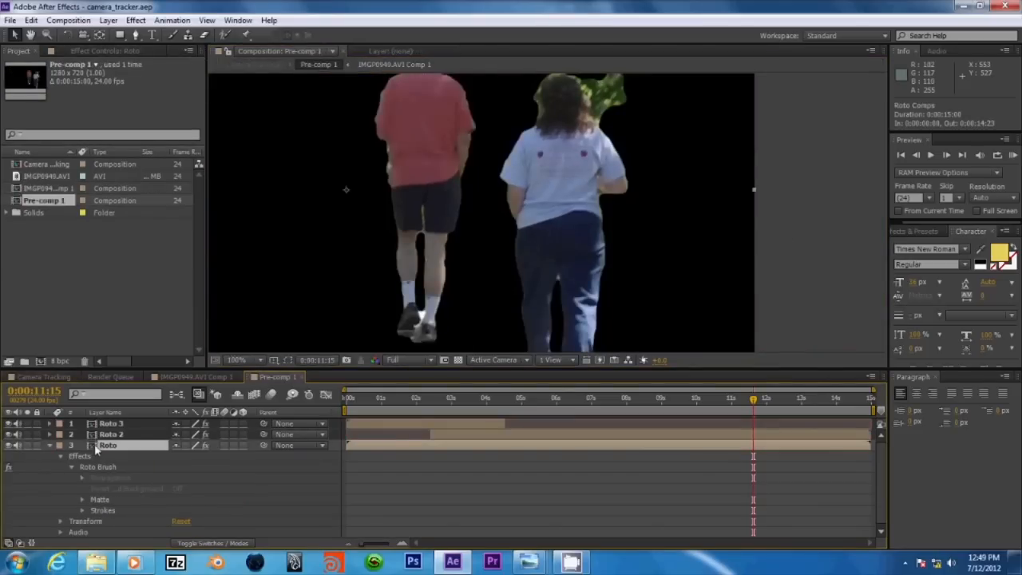
left_click(93, 466)
Examine the edges of the cut-out man and woman from their heads to their shoes at frame 0:00:11:15
left_click_drag(429, 98, 392, 165)
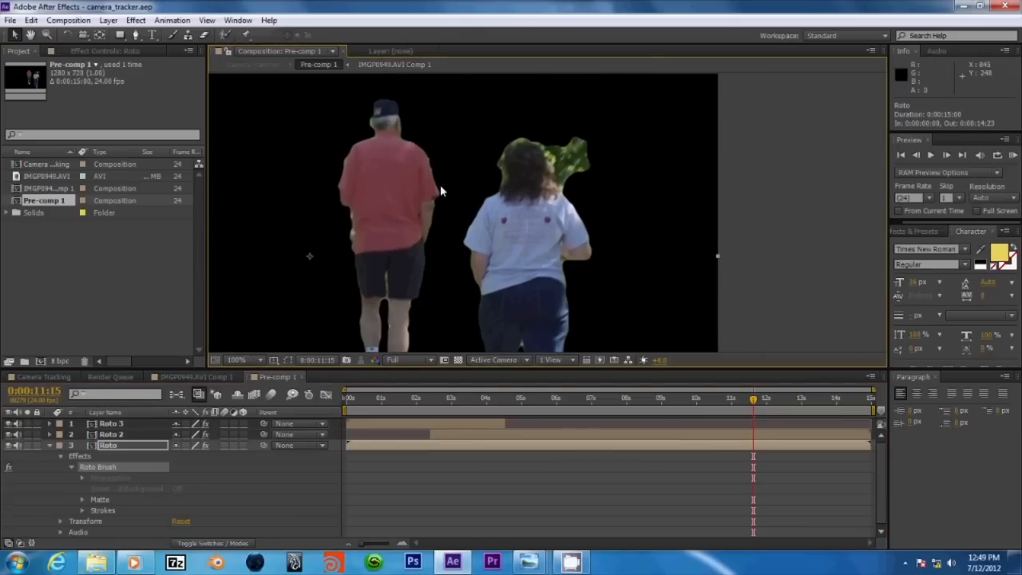
key("period")
left_click_drag(440, 184, 471, 228)
left_click_drag(431, 264, 504, 118)
key("comma")
left_click_drag(456, 224, 450, 192)
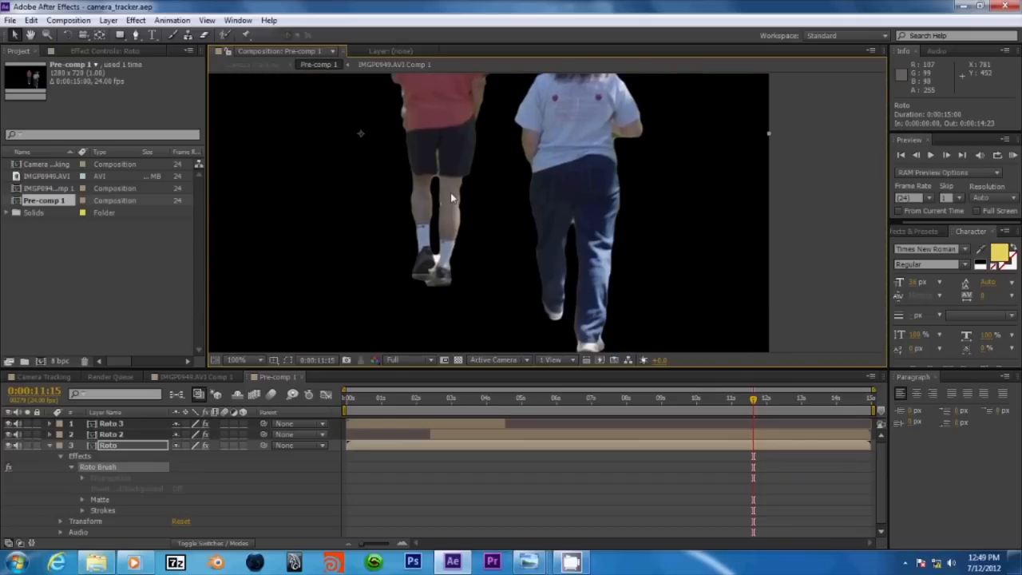
key("period")
left_click_drag(410, 246, 435, 207)
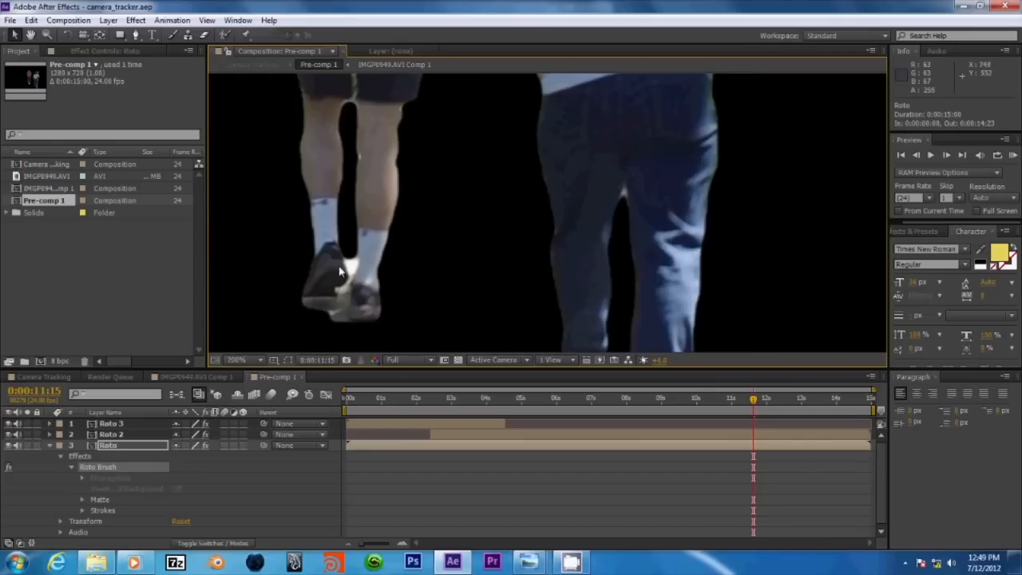
left_click_drag(543, 221, 490, 327)
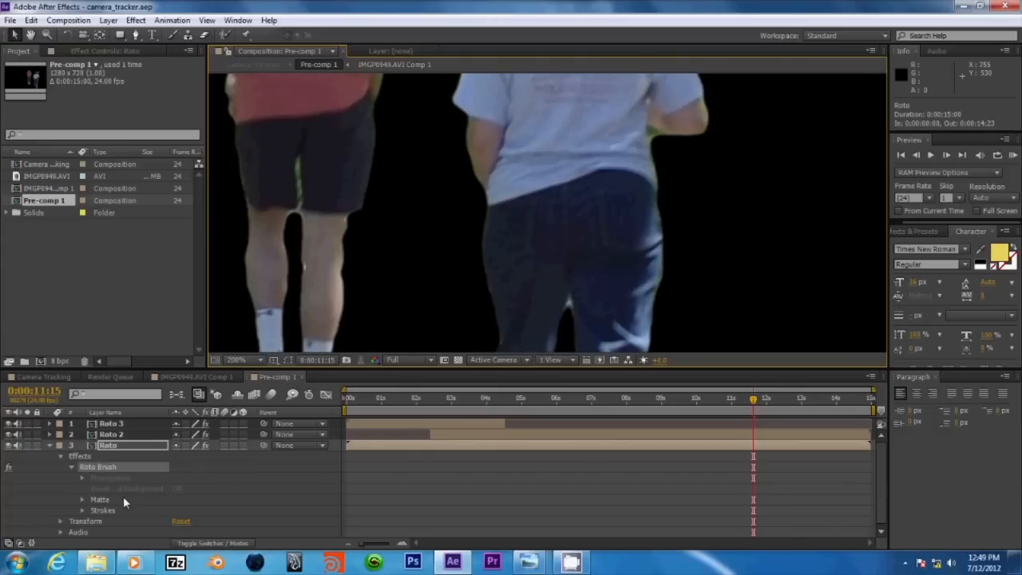
Open the Roto layer in its own viewer and unfreeze its Roto Brush segmentation
right_click(105, 444)
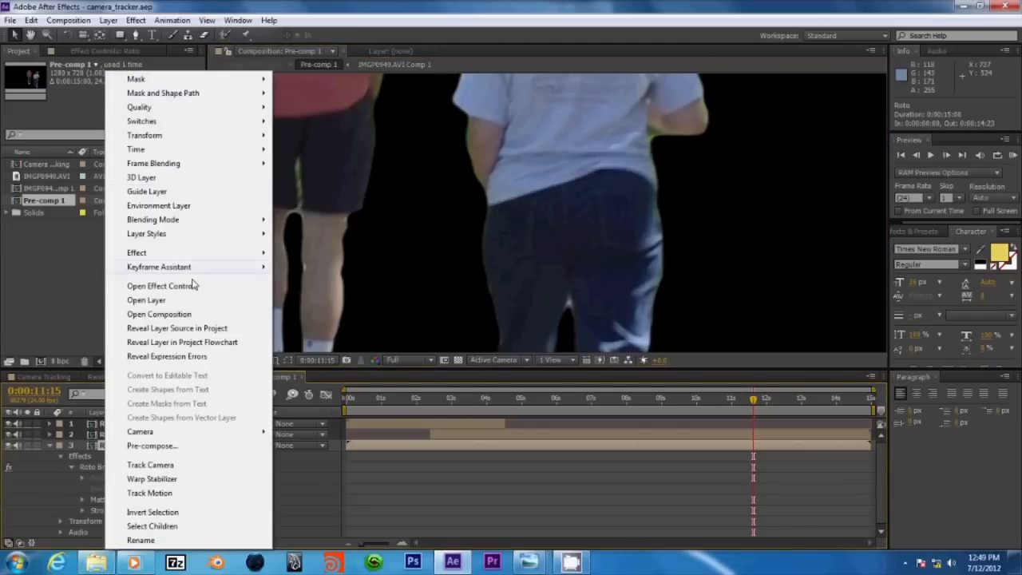
left_click(179, 301)
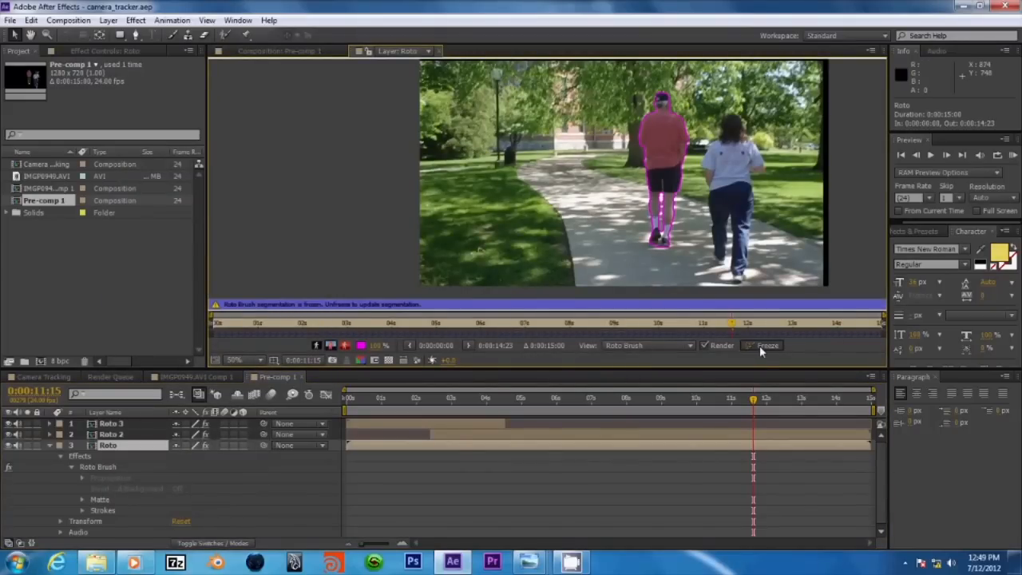
key(".")
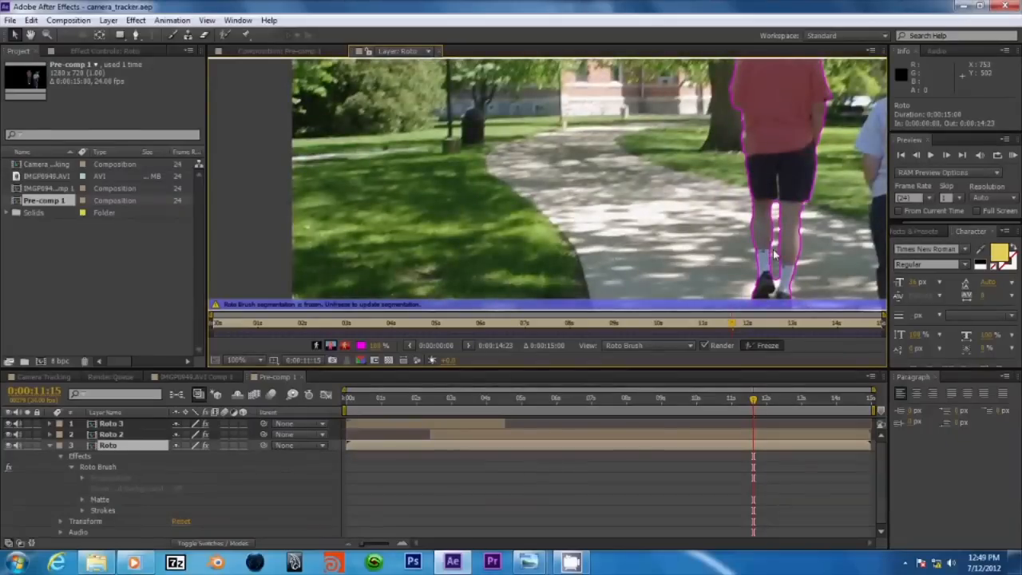
left_click_drag(772, 249, 515, 311)
scroll(530, 210, "up", 1)
scroll(530, 211, "down", 1)
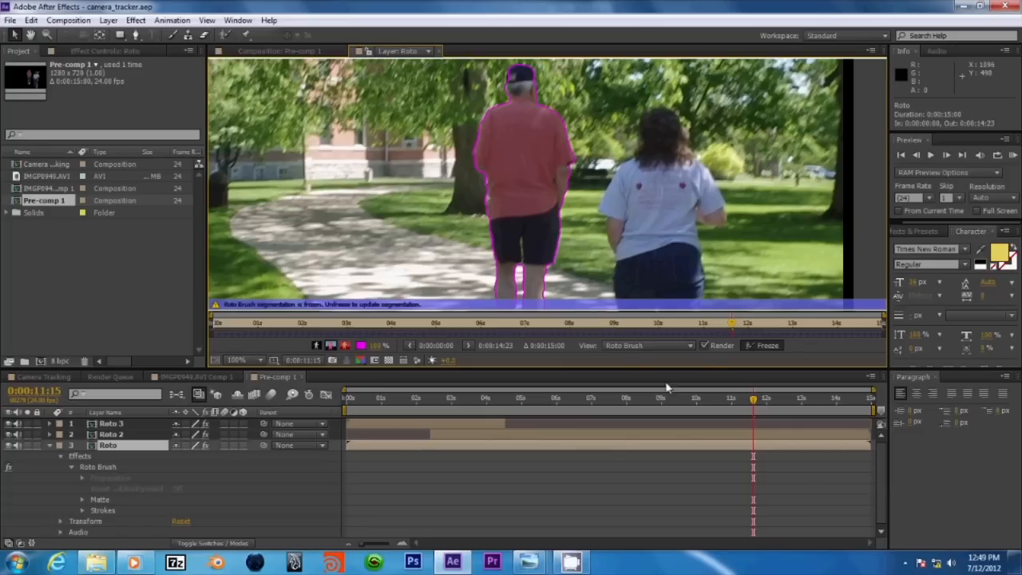
left_click(763, 345)
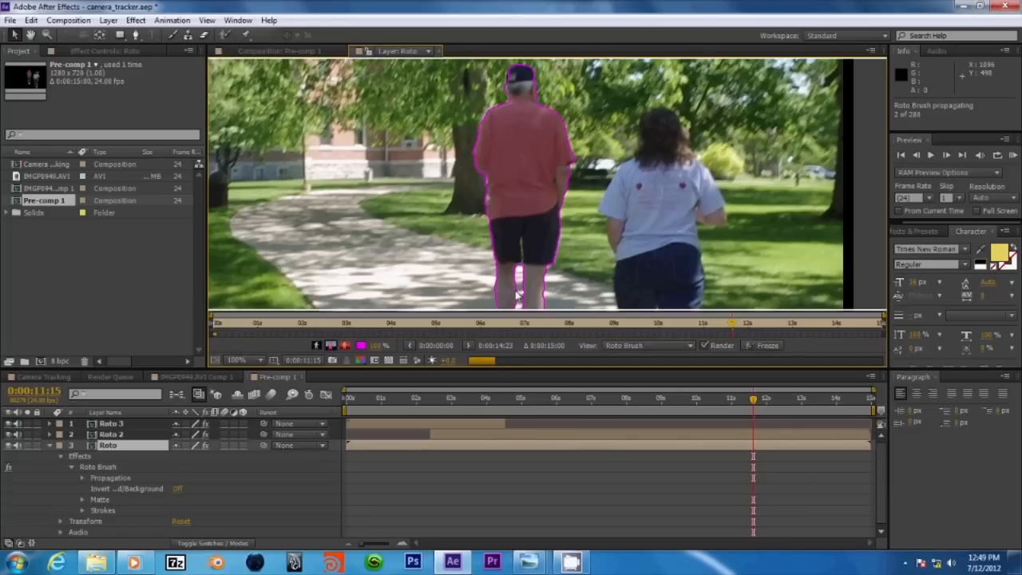